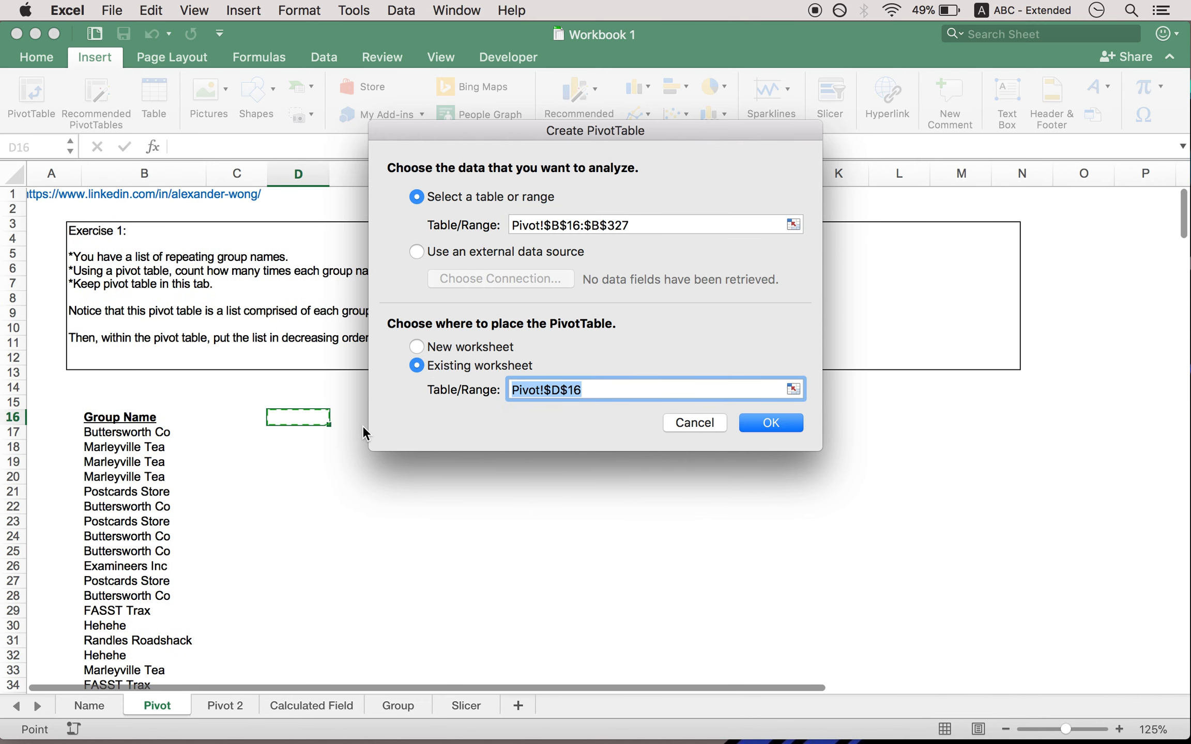
# Create the pivot table at cell D16 from the range Pivot!B16:B327 and place Group Name in its rows.
pyautogui.click(761, 424)
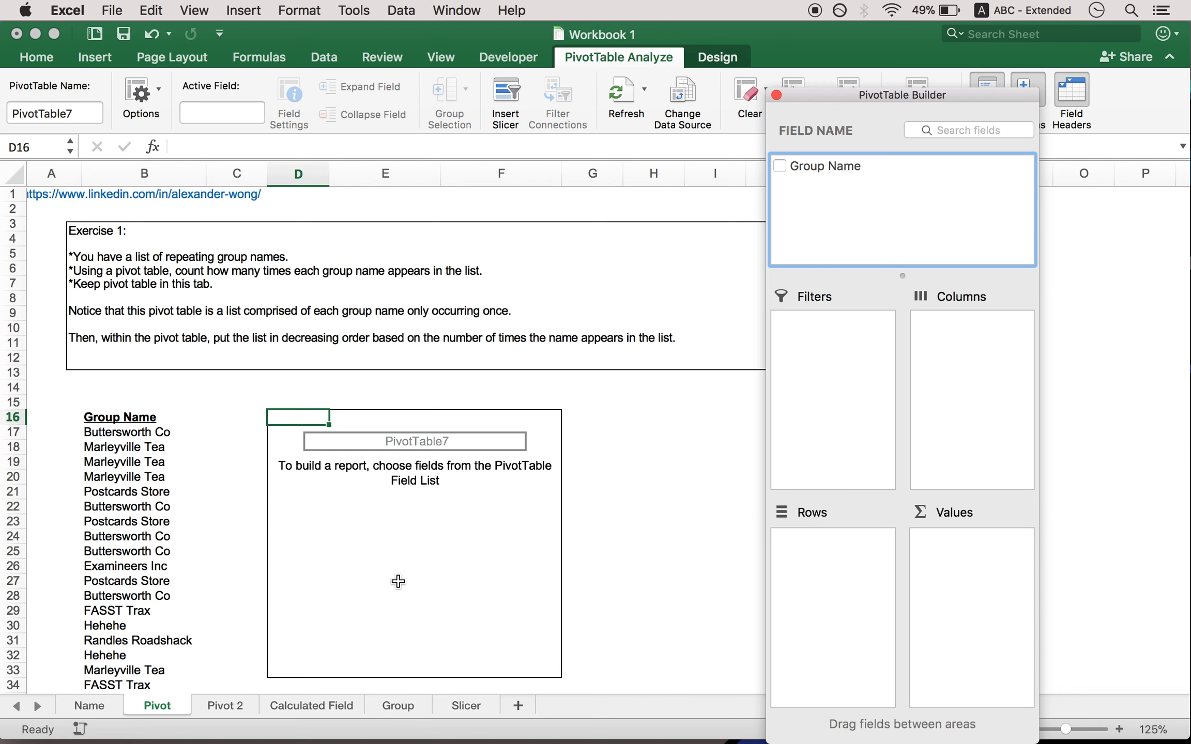
pyautogui.click(779, 166)
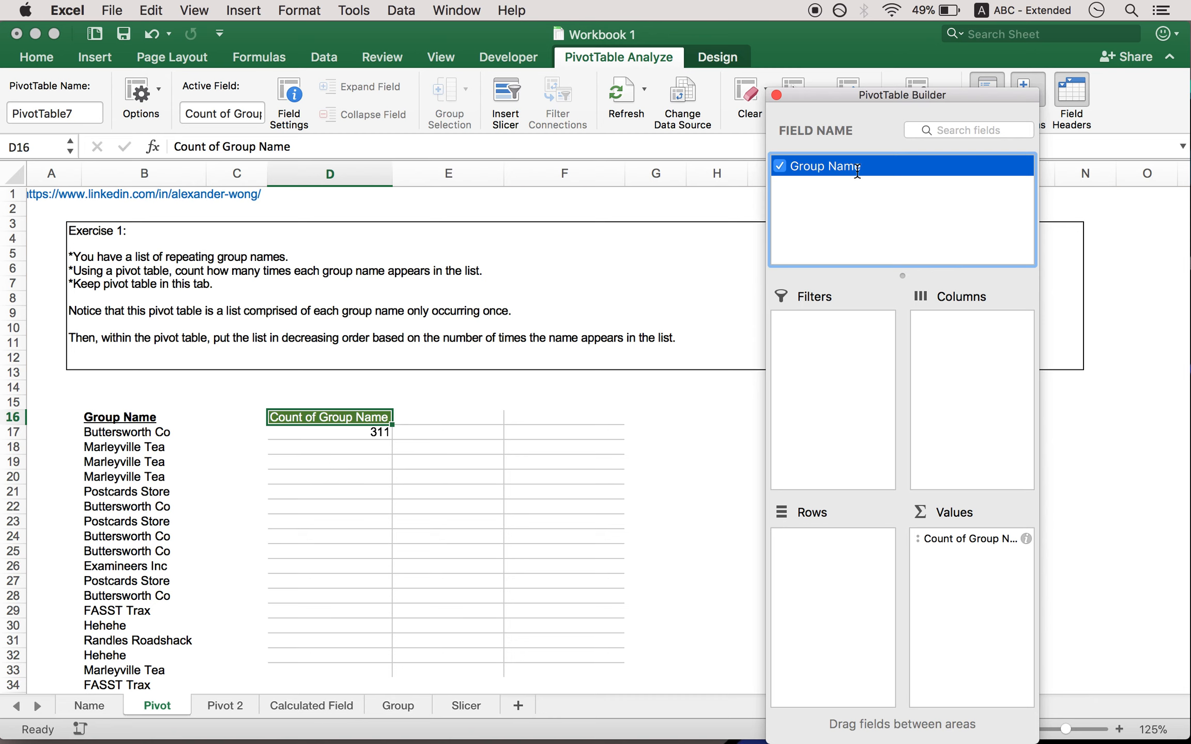
pyautogui.moveTo(950, 543); pyautogui.dragTo(843, 550)
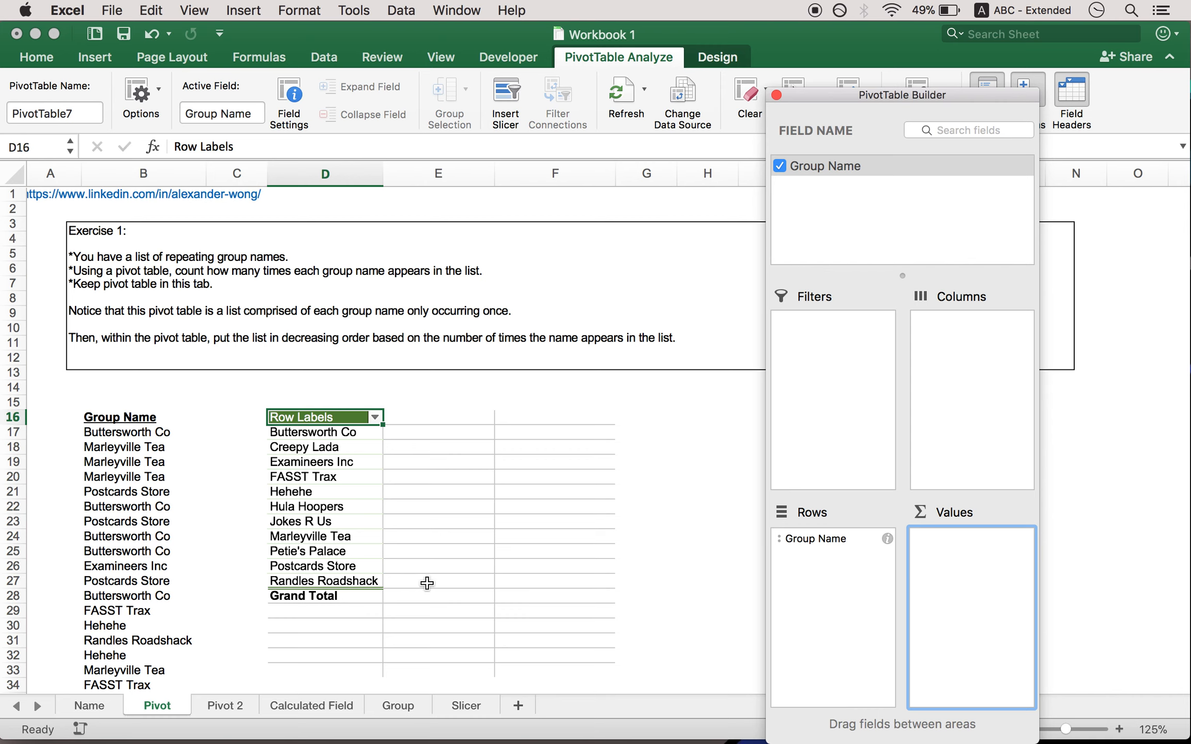
# Try Group Name as the pivot table's column field, and return it to the rows.
pyautogui.moveTo(825, 545); pyautogui.dragTo(970, 388)
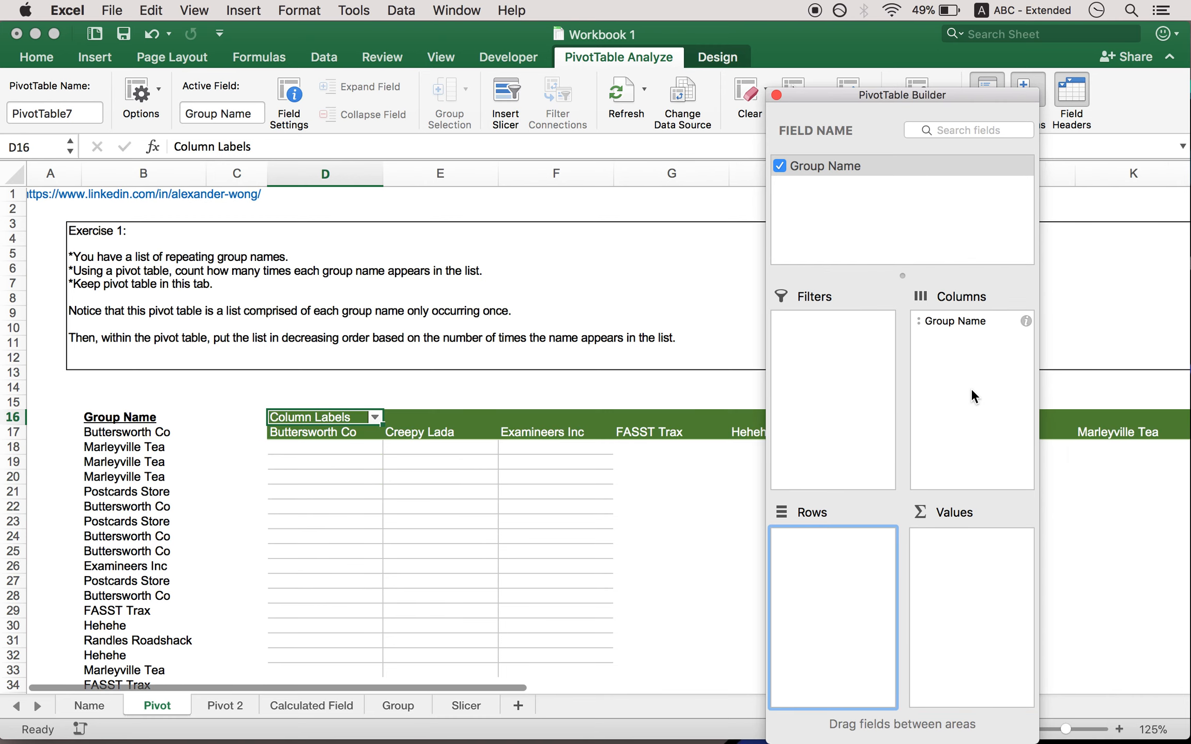
pyautogui.hscroll(5, 546, 464)
pyautogui.hscroll(-10, 546, 457)
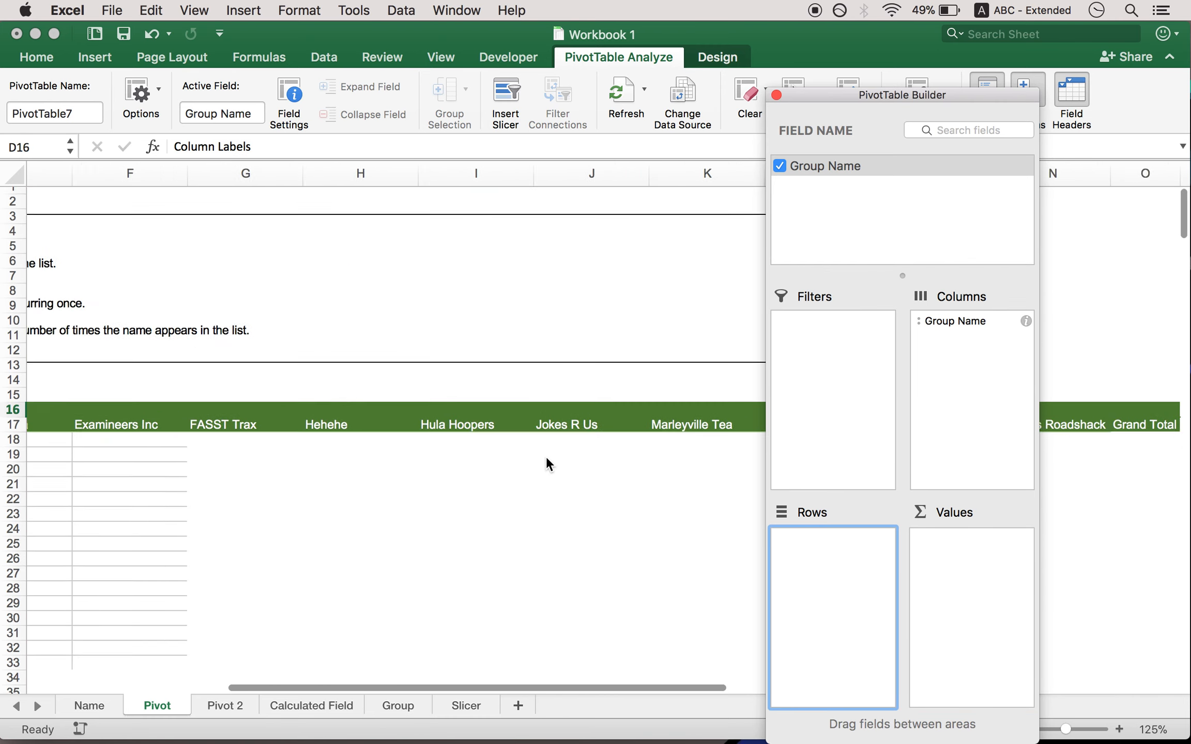
pyautogui.moveTo(956, 321); pyautogui.dragTo(835, 558)
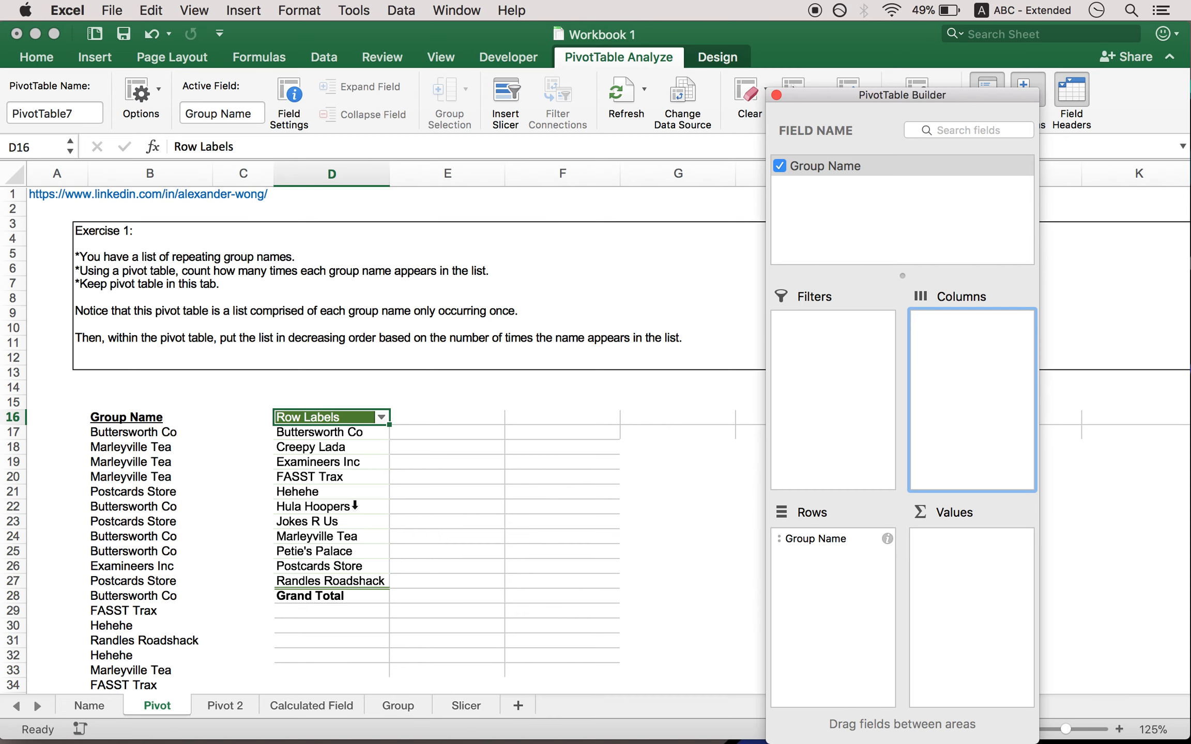
# Add Group Name to the pivot table's values as well, to count how often each group appears.
pyautogui.click(355, 505)
pyautogui.click(320, 462)
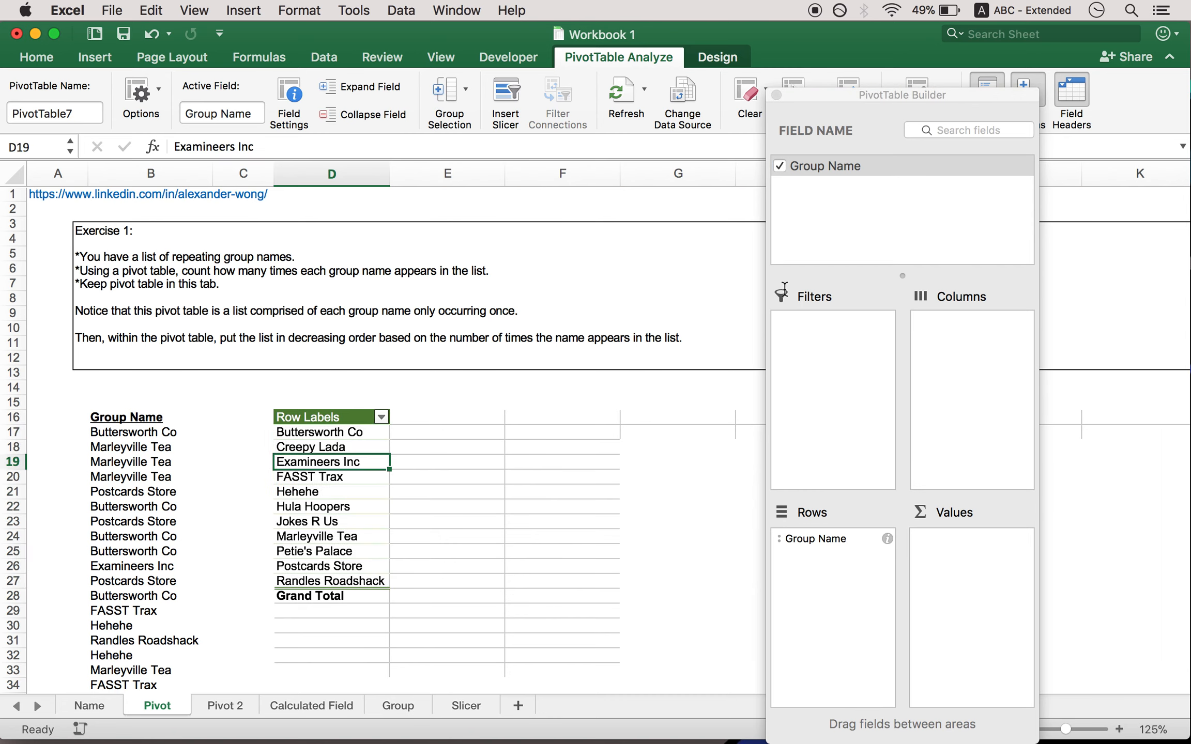
pyautogui.click(830, 255)
pyautogui.click(819, 612)
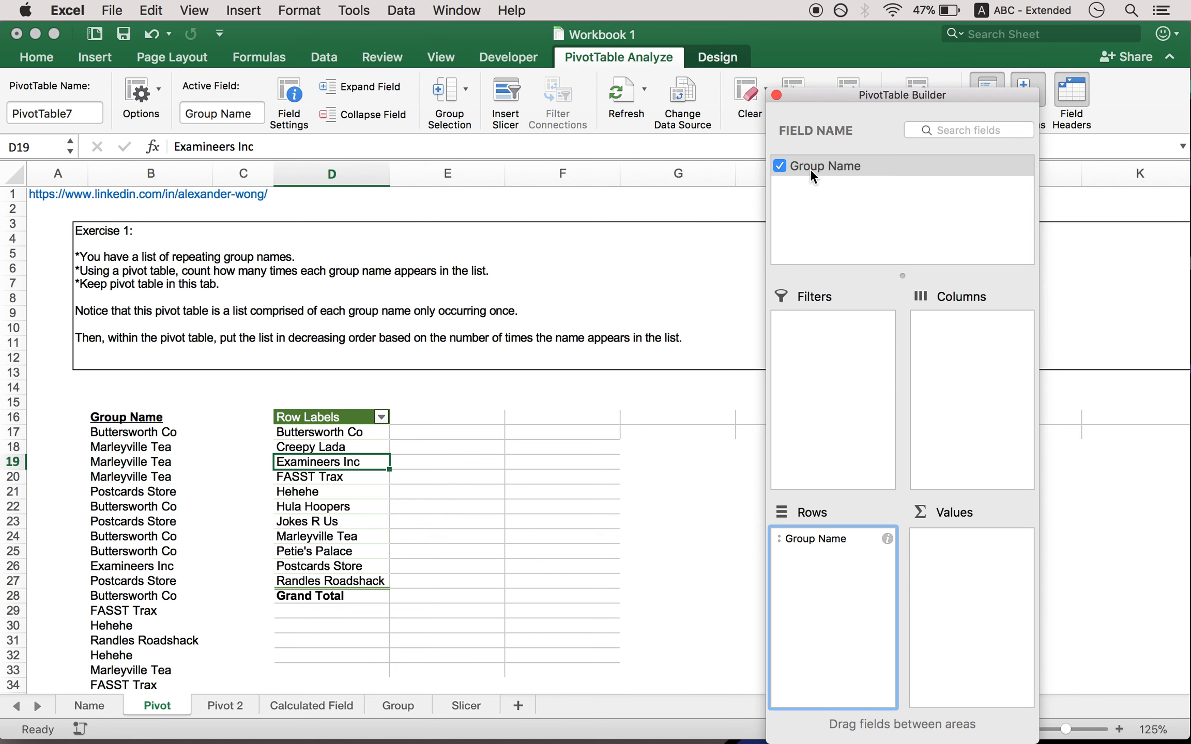
pyautogui.moveTo(812, 167); pyautogui.dragTo(973, 607)
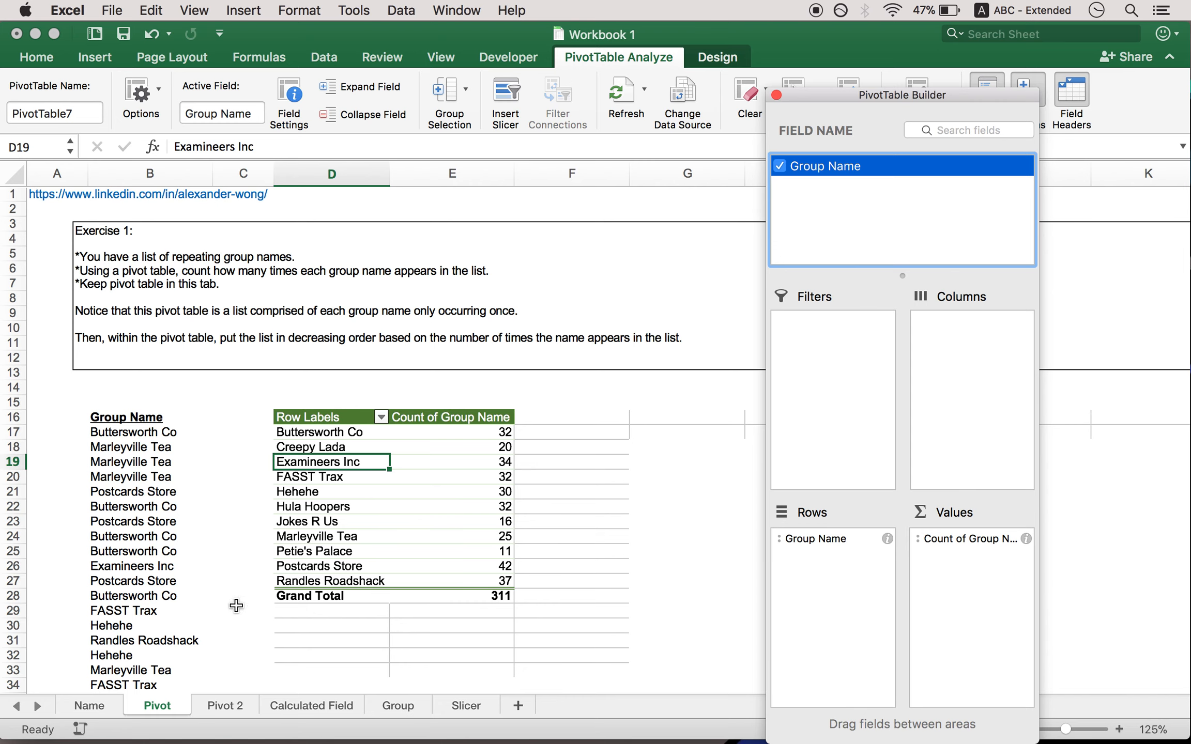
# Switch to the Pivot 2 sheet and undo the stray "s" entry in cell J19.
pyautogui.click(231, 709)
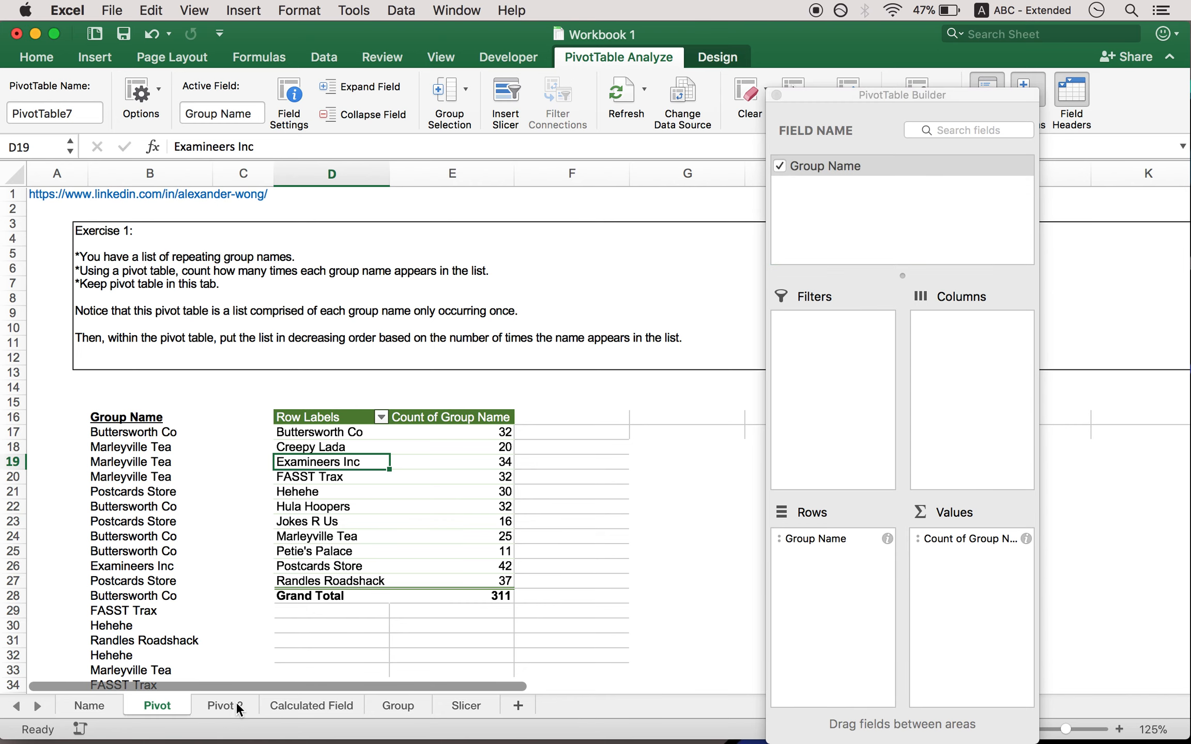
pyautogui.click(235, 703)
pyautogui.click(427, 434)
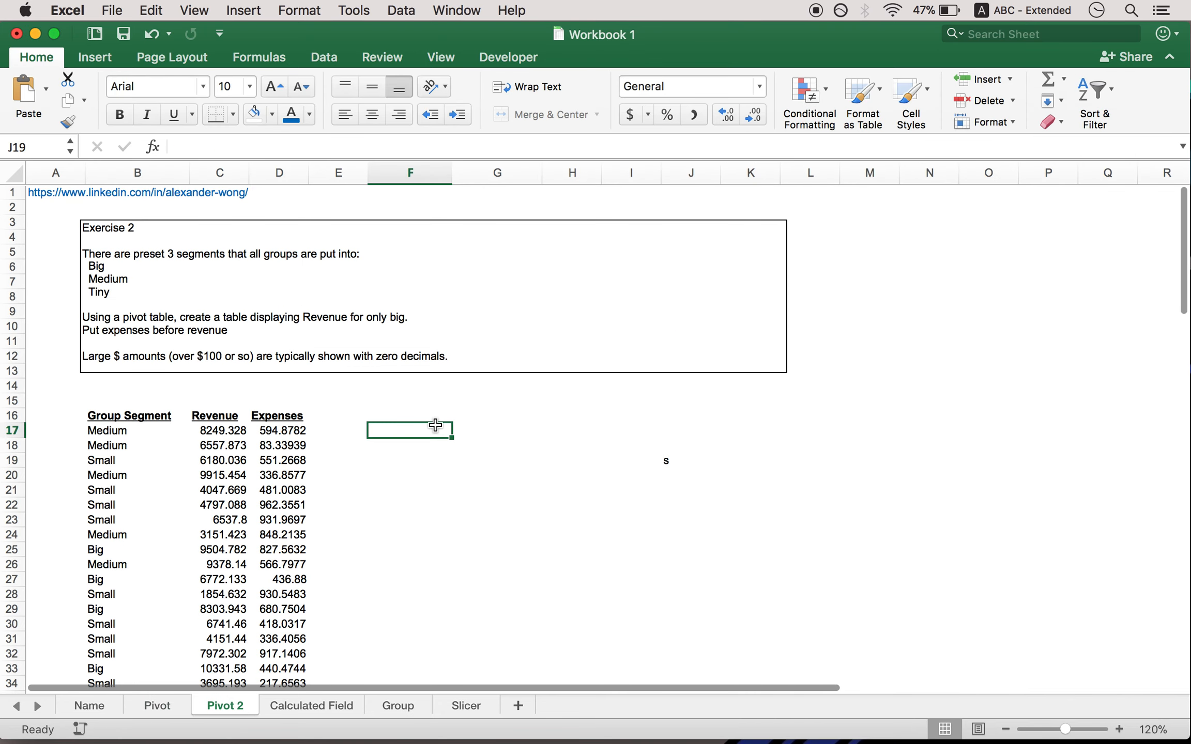
pyautogui.click(642, 458)
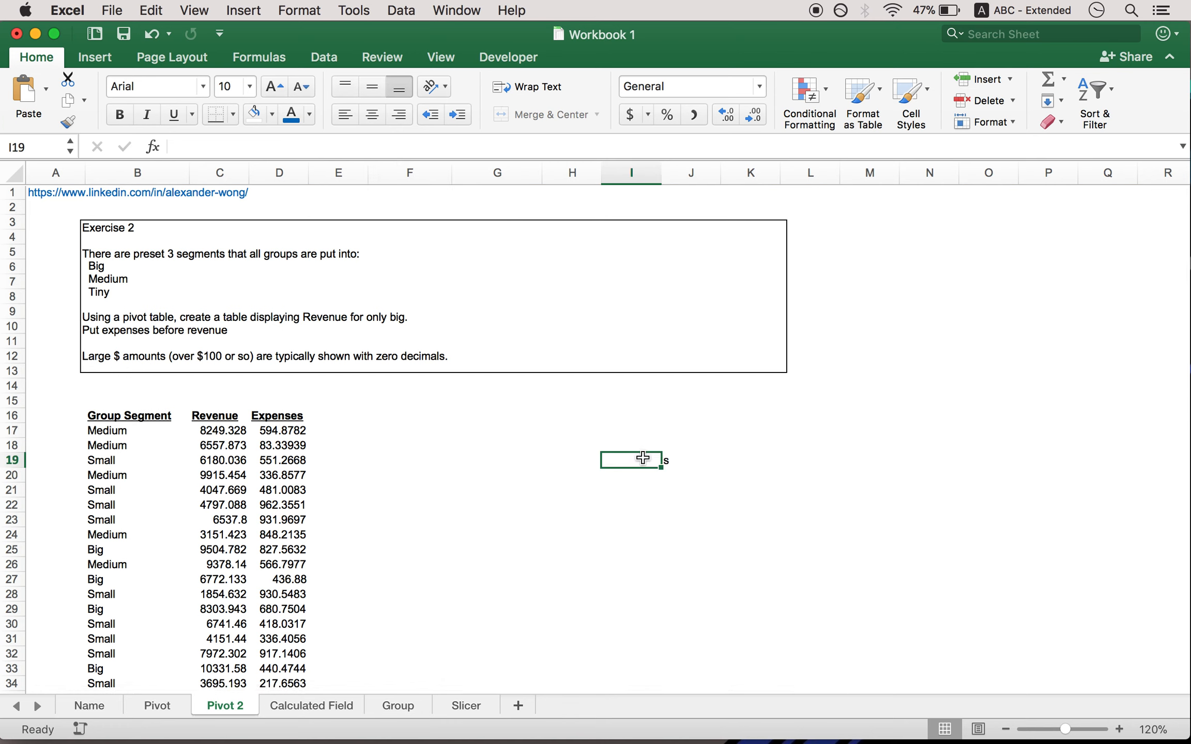
pyautogui.press('super+z')
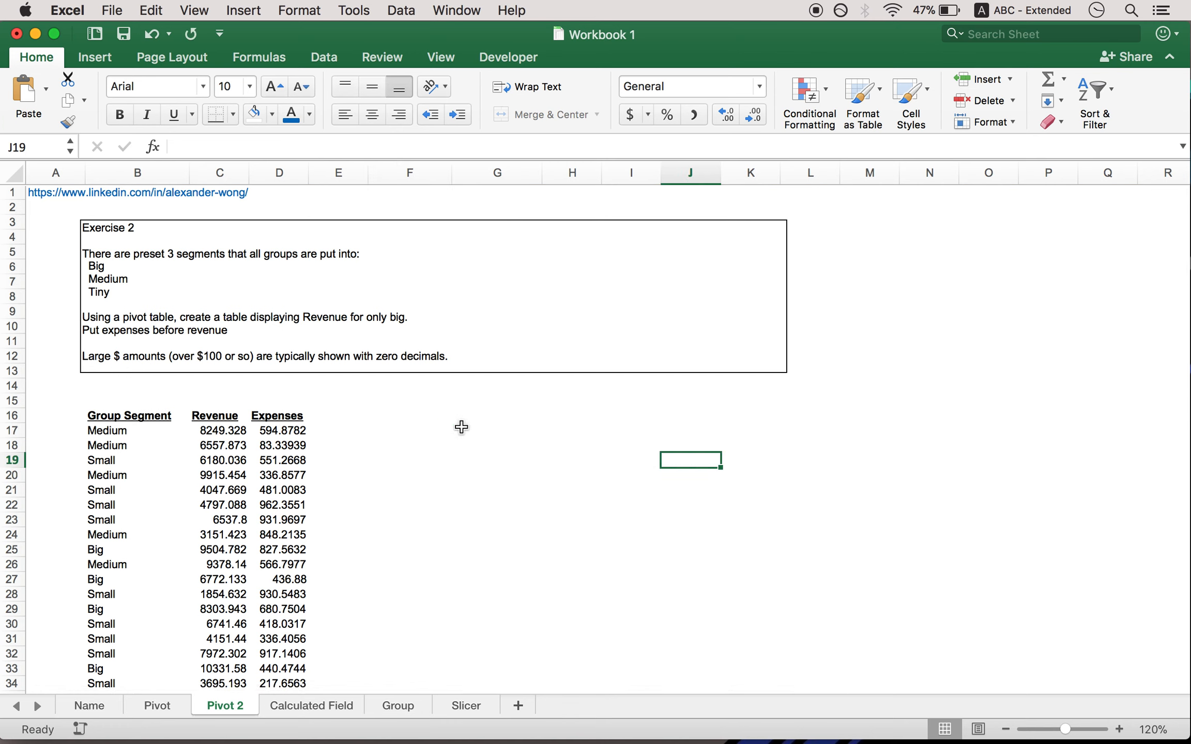
pyautogui.click(461, 427)
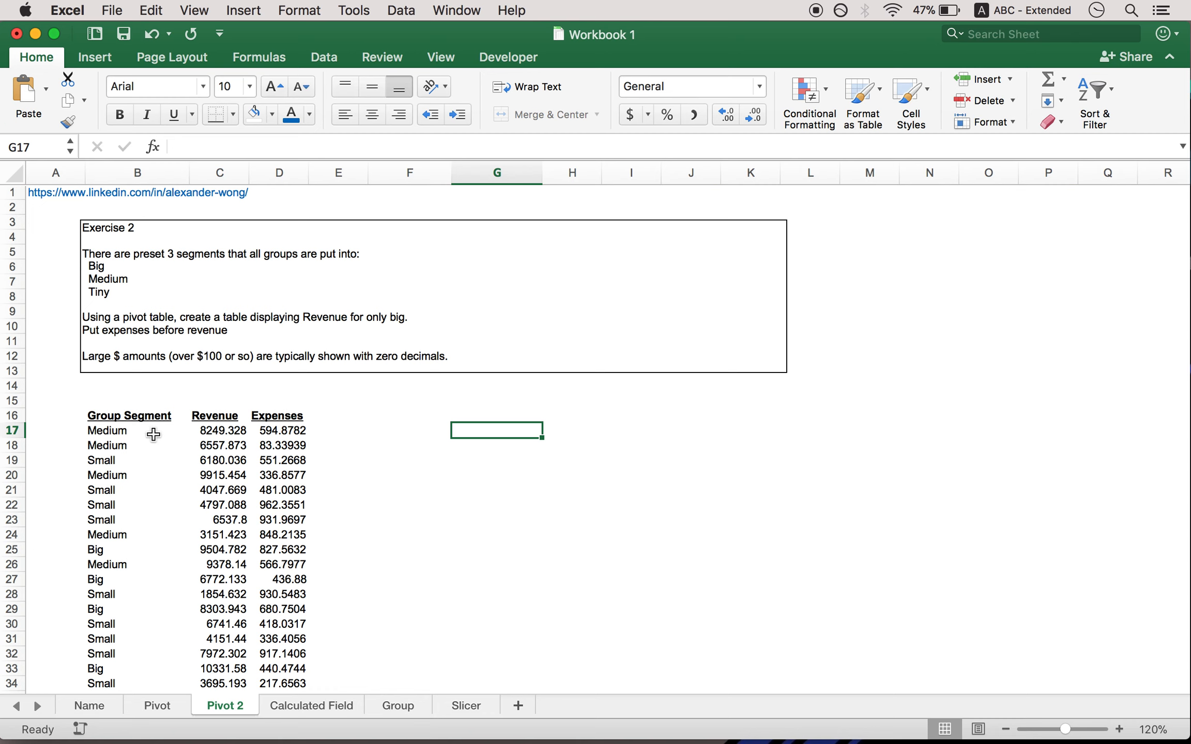
# Create a pivot table at cell F18 of the existing Pivot 2 sheet from the data range B16:D115.
pyautogui.moveTo(111, 432); pyautogui.dragTo(115, 487)
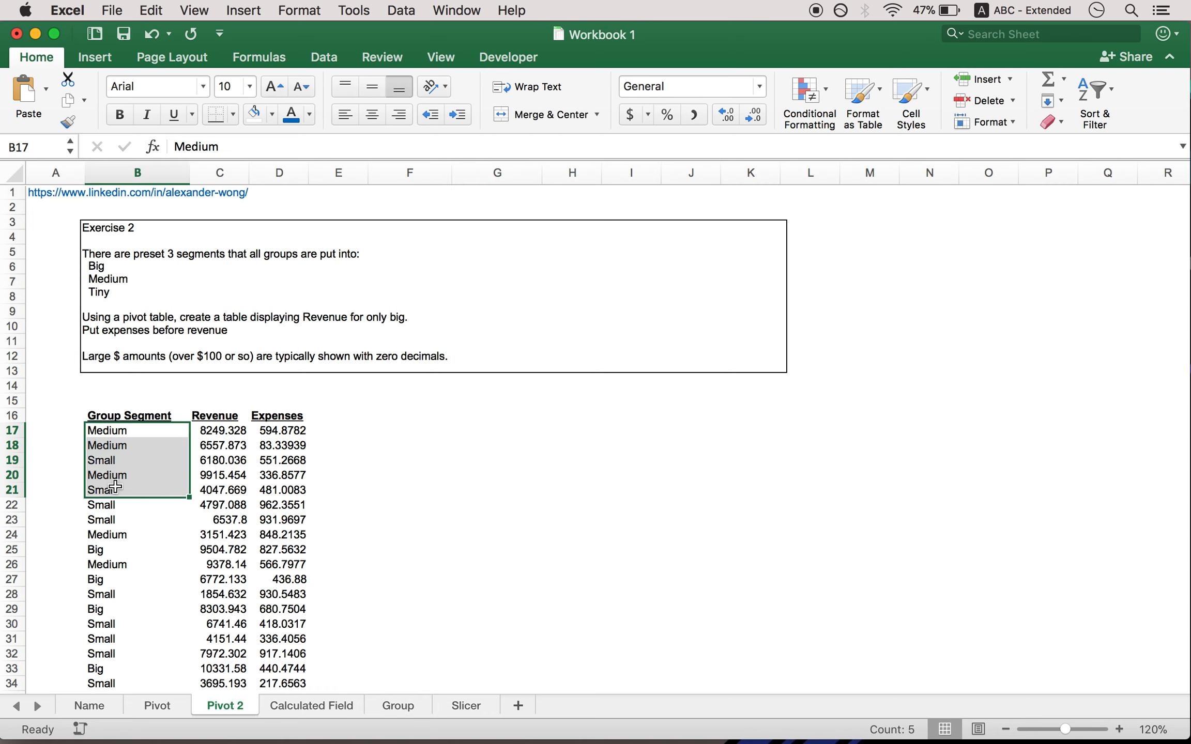
pyautogui.click(361, 445)
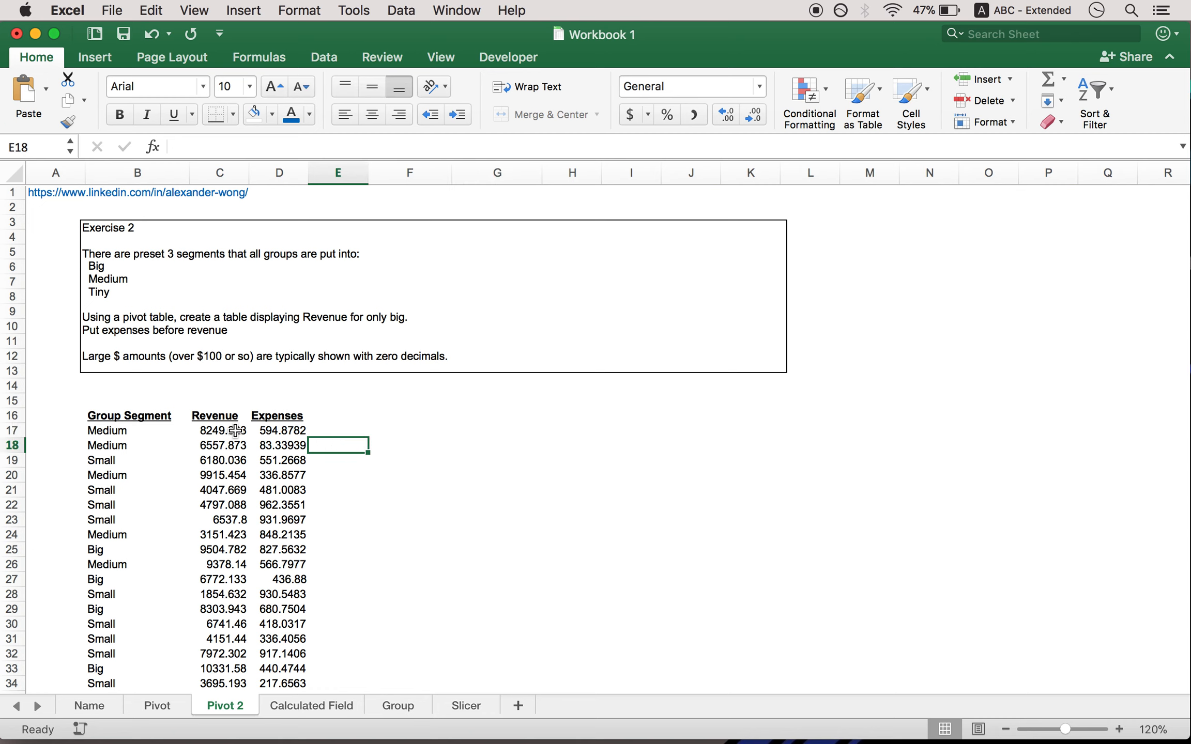
pyautogui.click(393, 418)
pyautogui.click(425, 445)
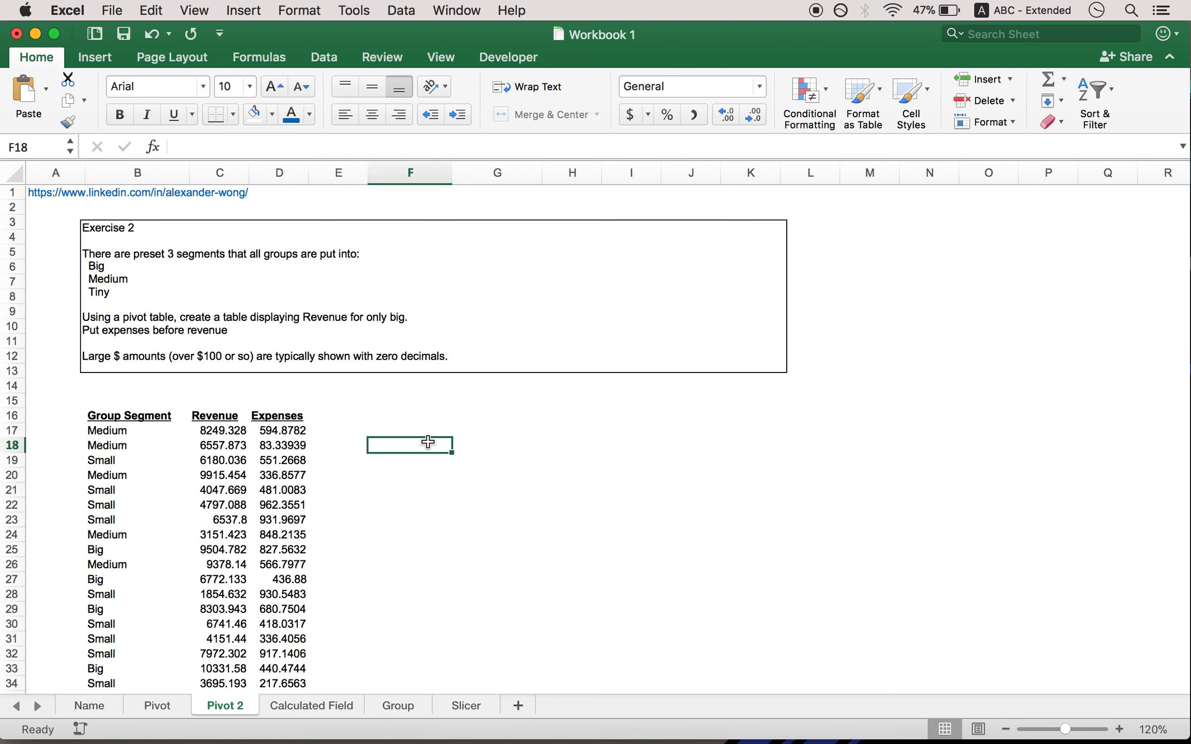
pyautogui.click(85, 62)
pyautogui.click(28, 93)
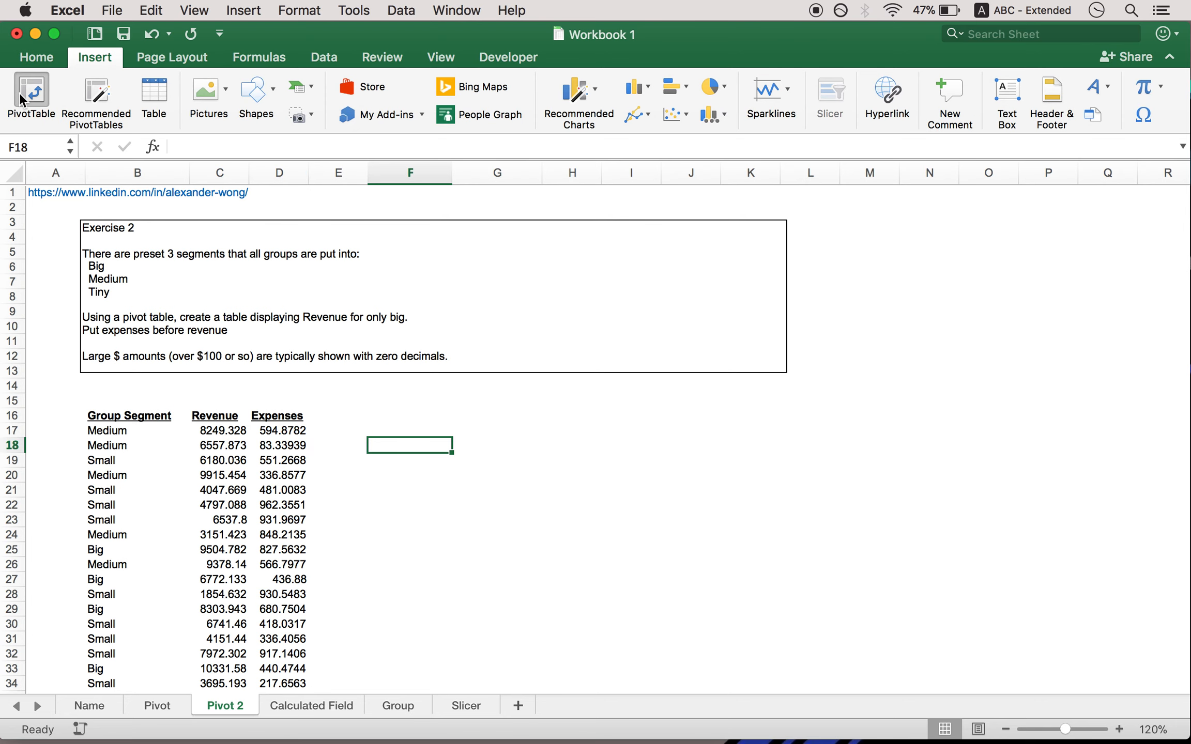
pyautogui.moveTo(124, 415); pyautogui.dragTo(281, 416)
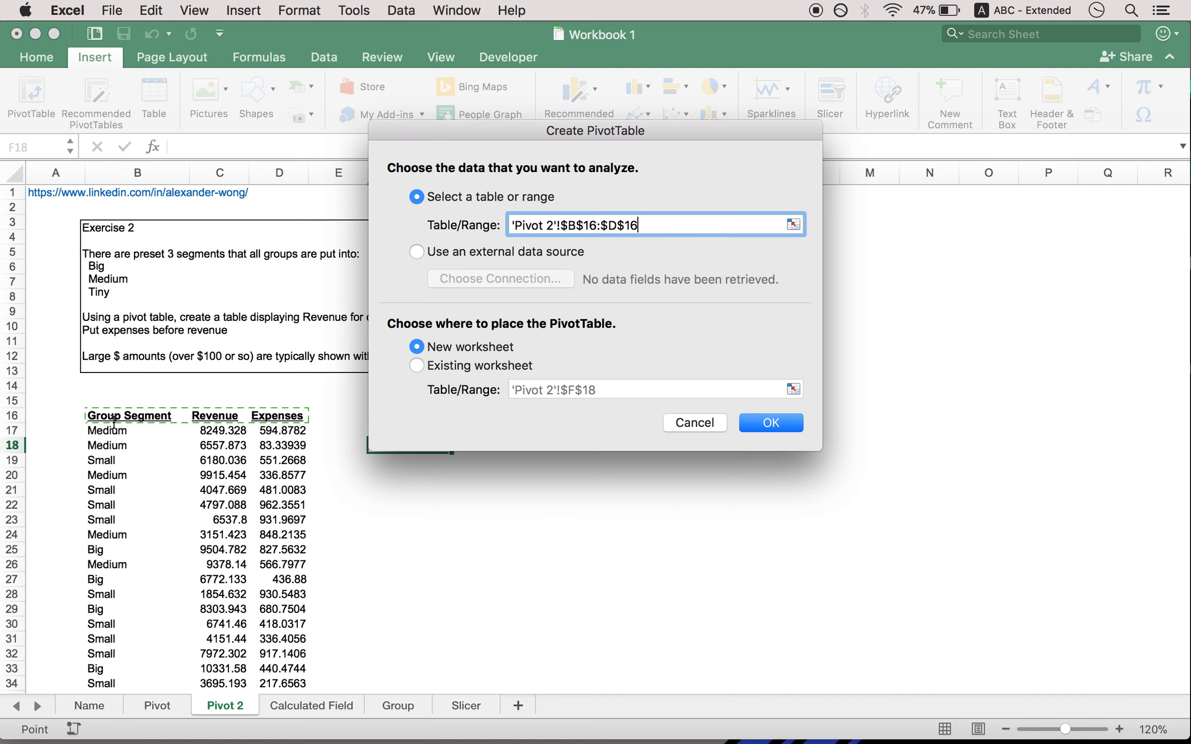
pyautogui.hotkey('ctrl', 'shift', 'Down')
pyautogui.click(415, 366)
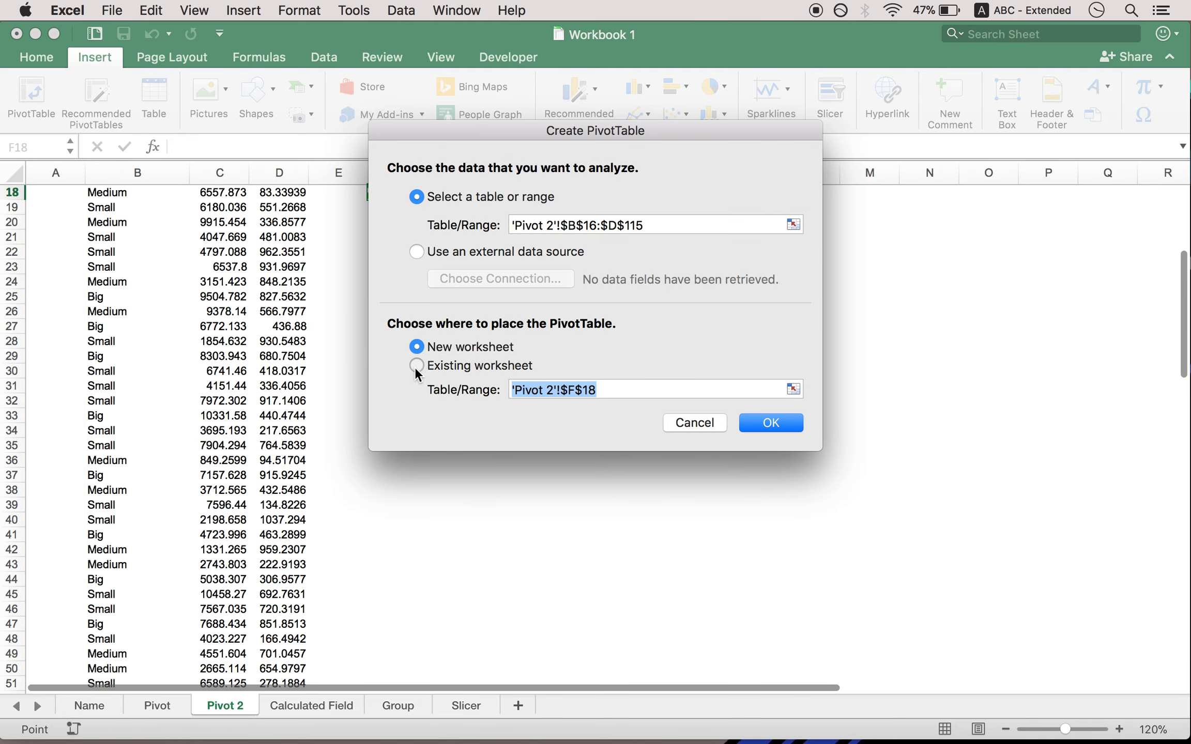
pyautogui.click(787, 422)
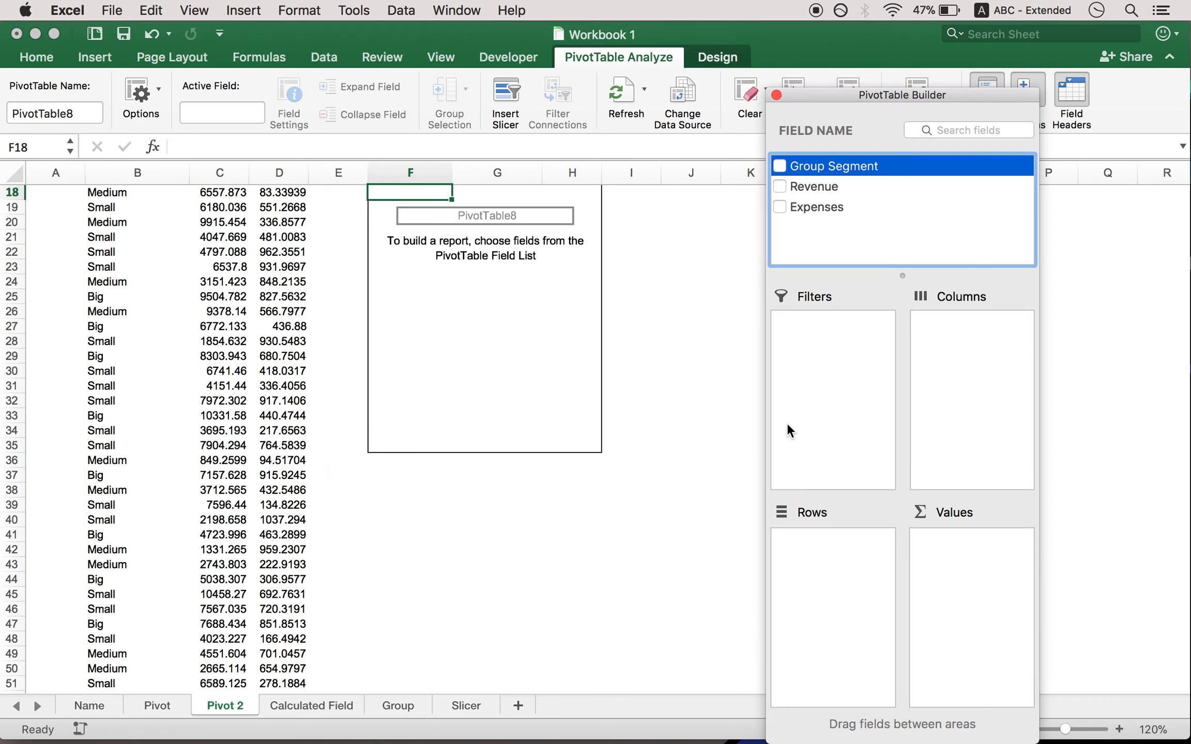
# Add Revenue and Expenses to the new pivot table's values and Group Segment to its rows.
pyautogui.scroll(5, 663, 375)
pyautogui.scroll(-1, 663, 379)
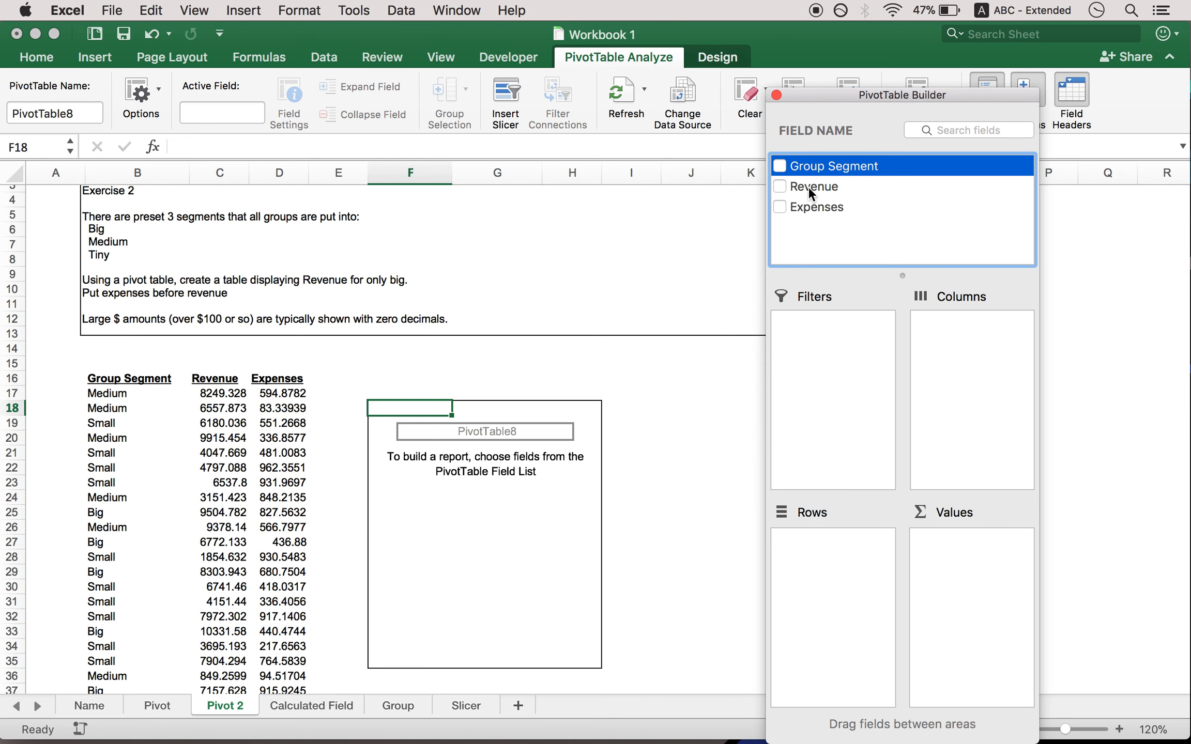
pyautogui.moveTo(807, 186); pyautogui.dragTo(971, 568)
pyautogui.moveTo(833, 215); pyautogui.dragTo(972, 628)
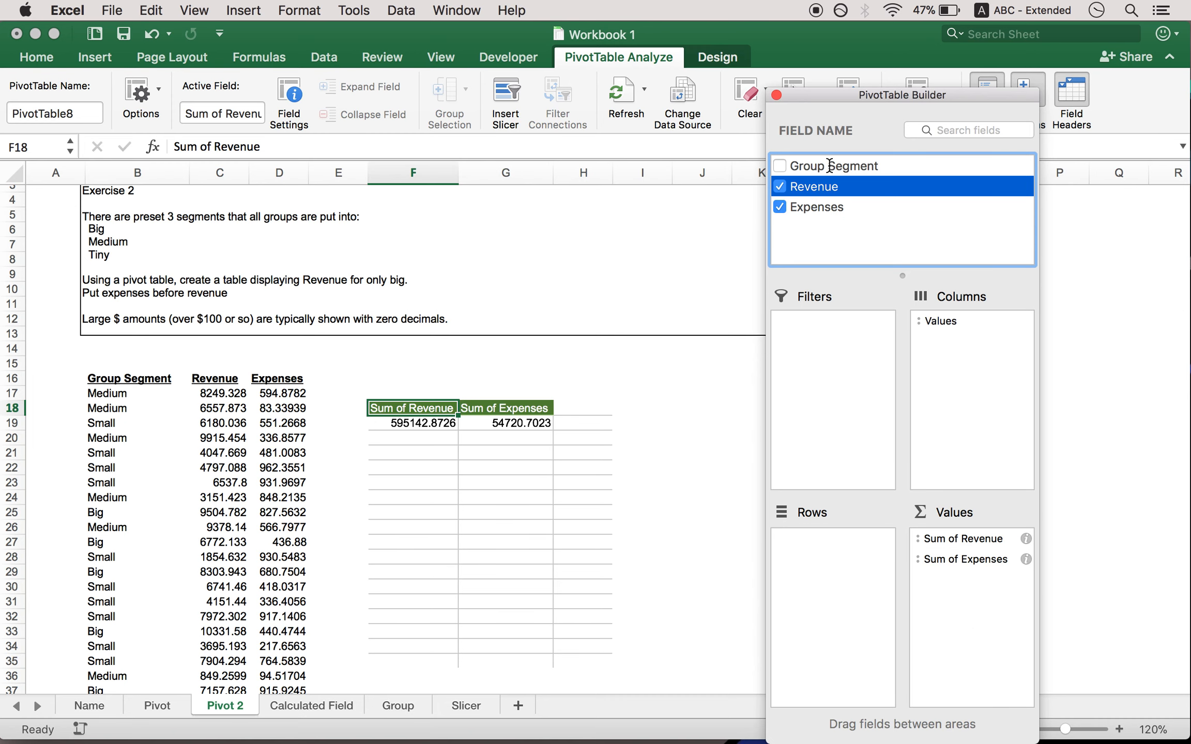
pyautogui.moveTo(829, 166); pyautogui.dragTo(820, 569)
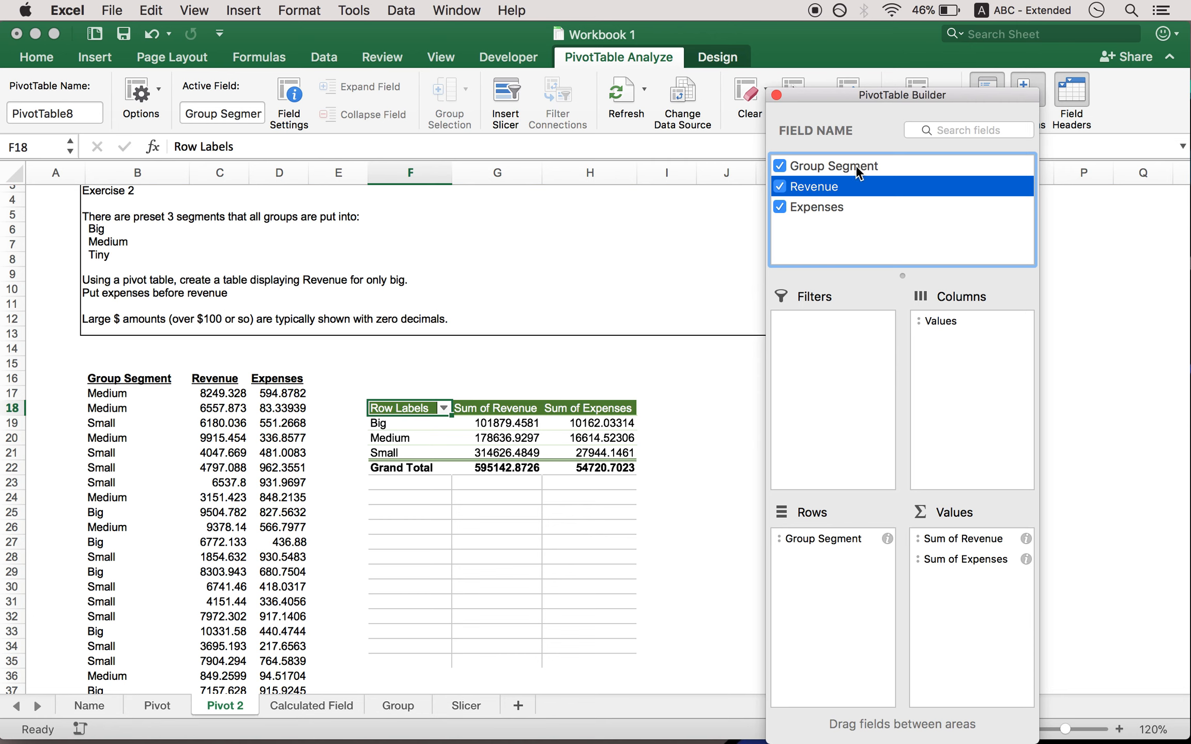
# Move Group Segment to the report filter and limit it to Big by excluding Small and Medium.
pyautogui.moveTo(858, 164); pyautogui.dragTo(820, 392)
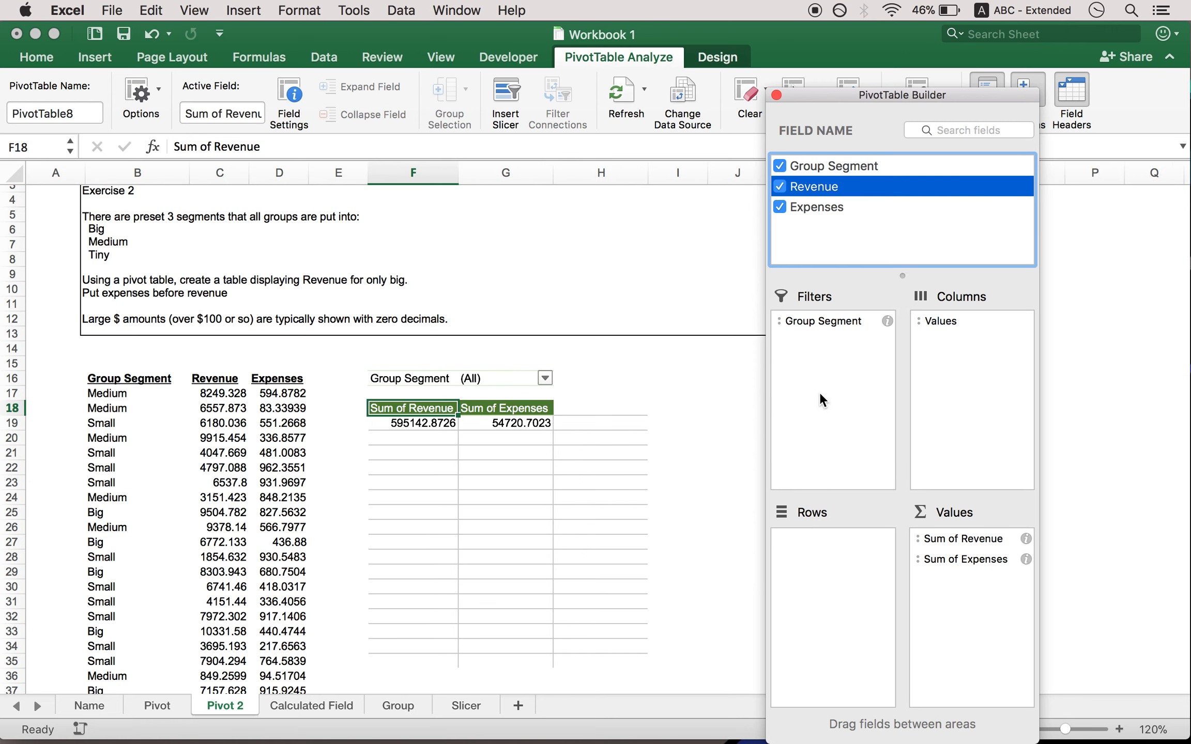
pyautogui.click(543, 378)
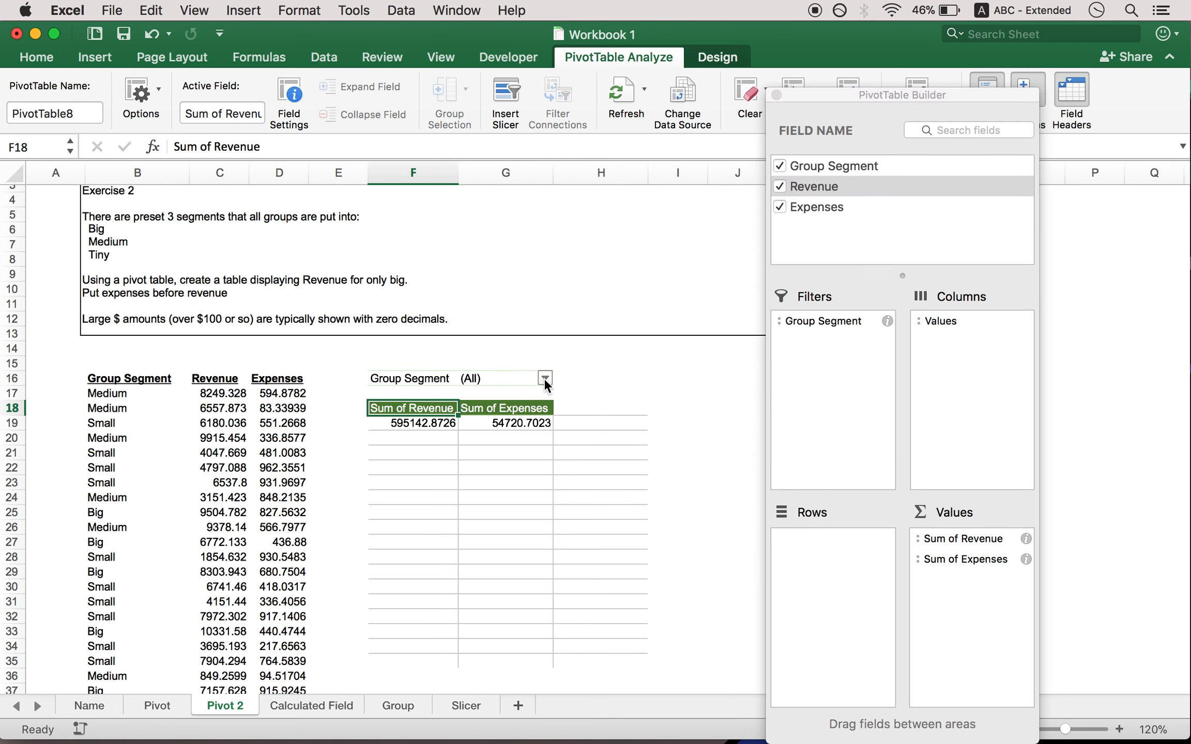
pyautogui.click(543, 377)
pyautogui.click(543, 377)
pyautogui.click(545, 377)
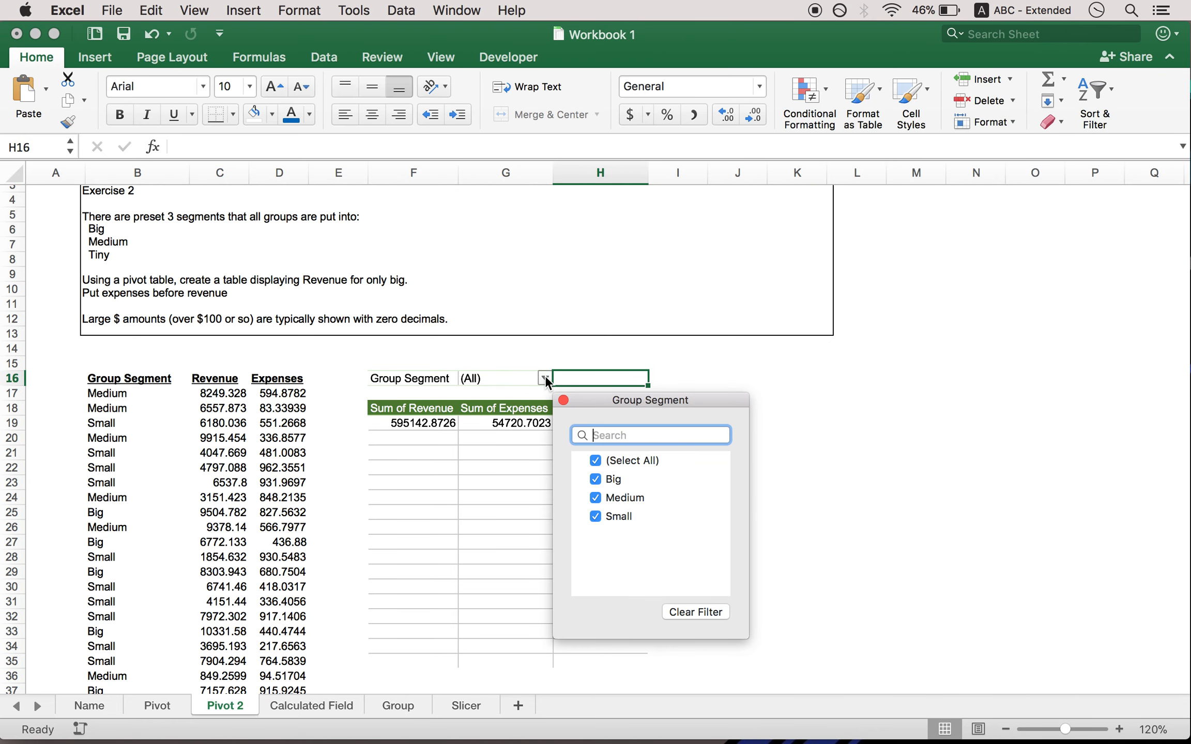
pyautogui.click(596, 514)
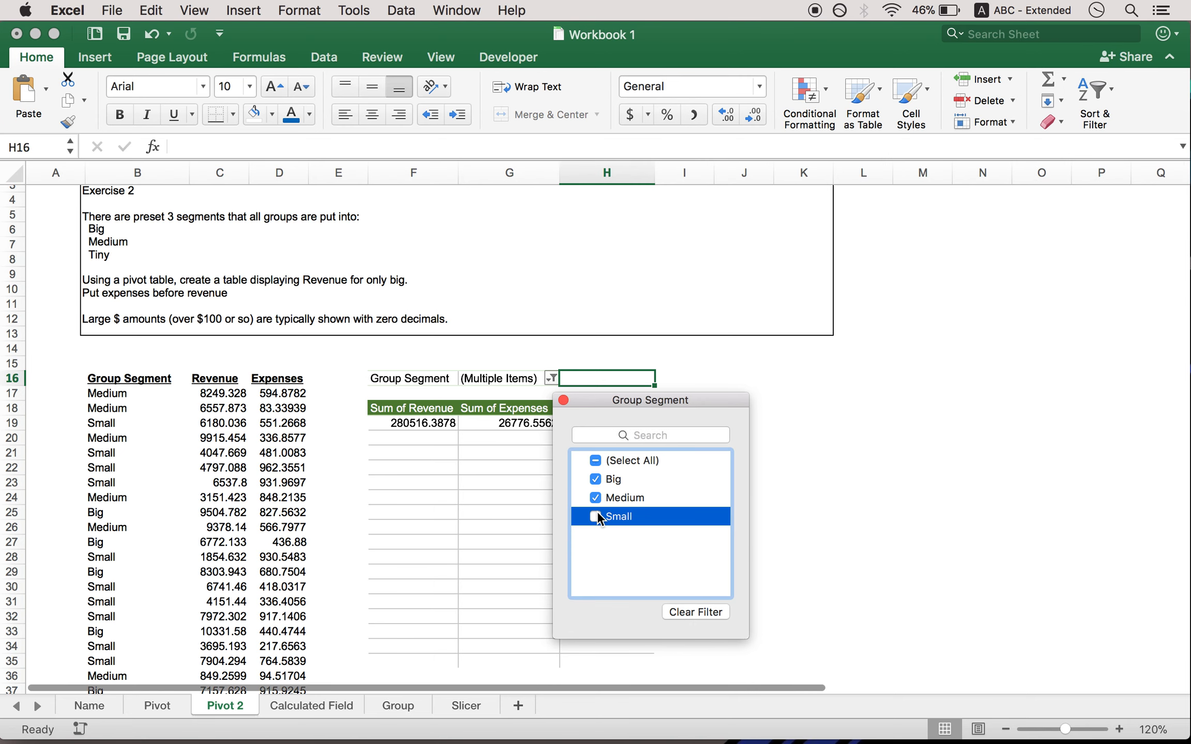
pyautogui.moveTo(631, 399); pyautogui.dragTo(742, 378)
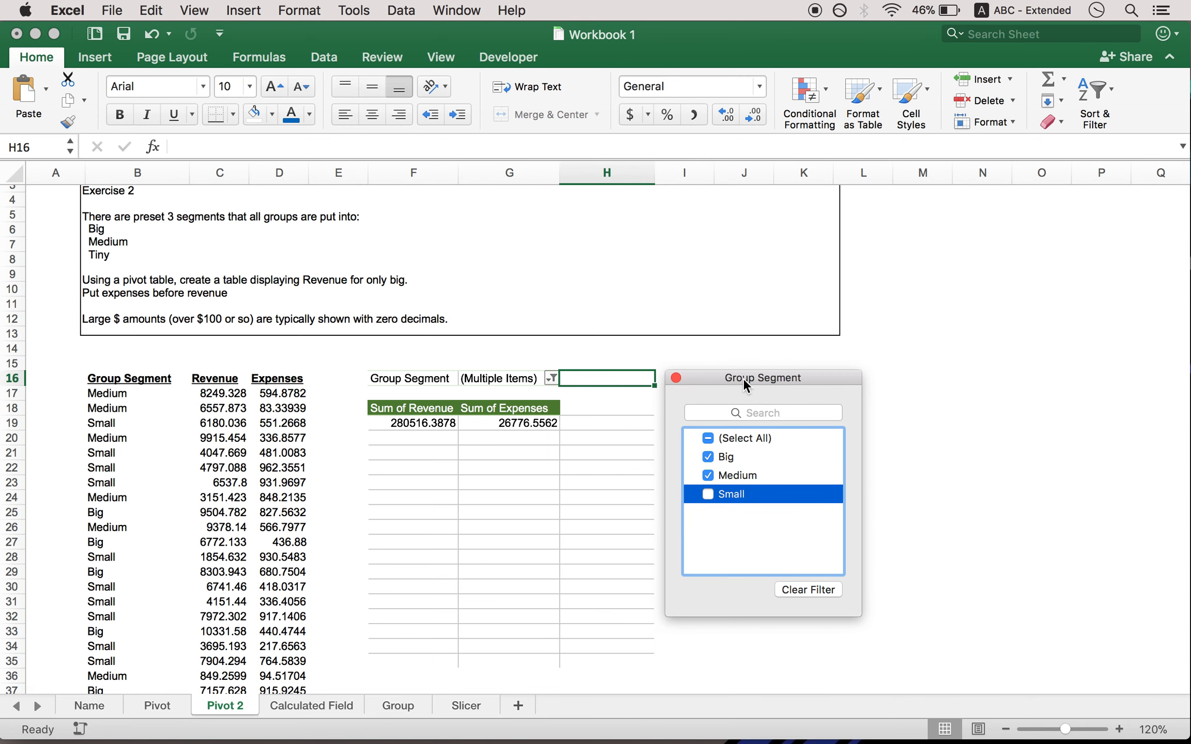
pyautogui.click(706, 476)
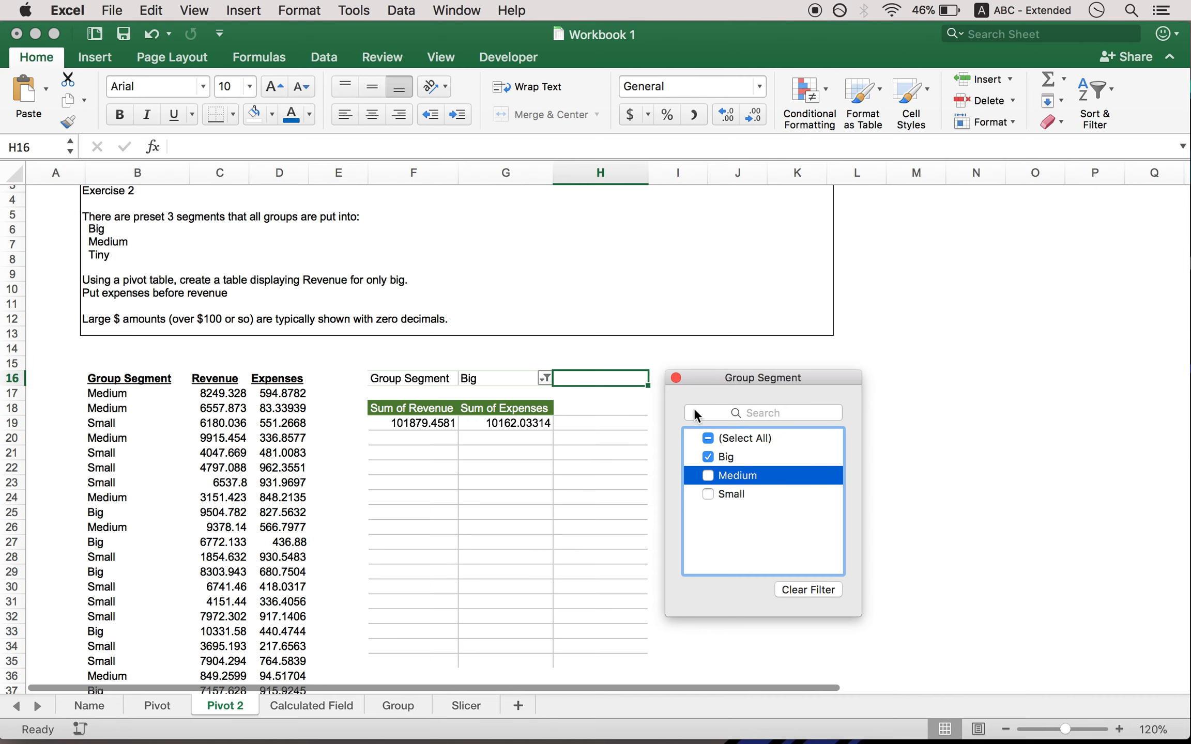
pyautogui.click(676, 381)
# Move the filtered Group Segment field from the report filter back to the pivot table's rows.
pyautogui.click(423, 422)
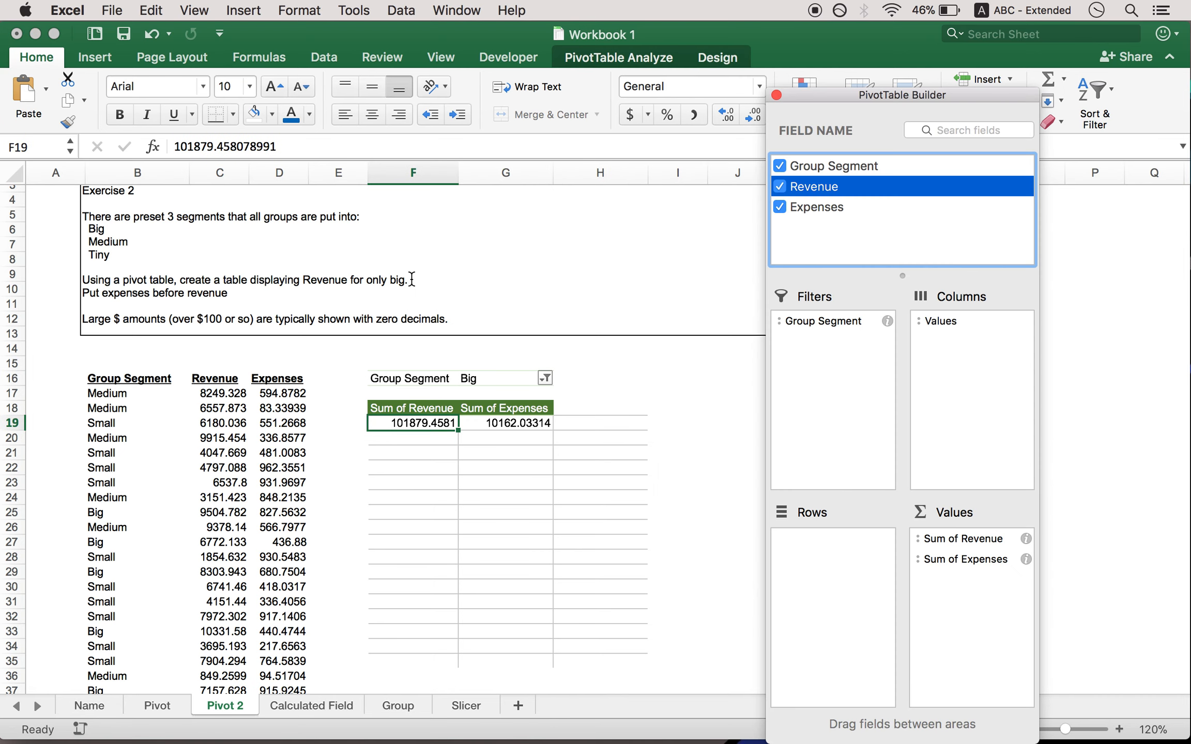
pyautogui.moveTo(829, 316); pyautogui.dragTo(818, 630)
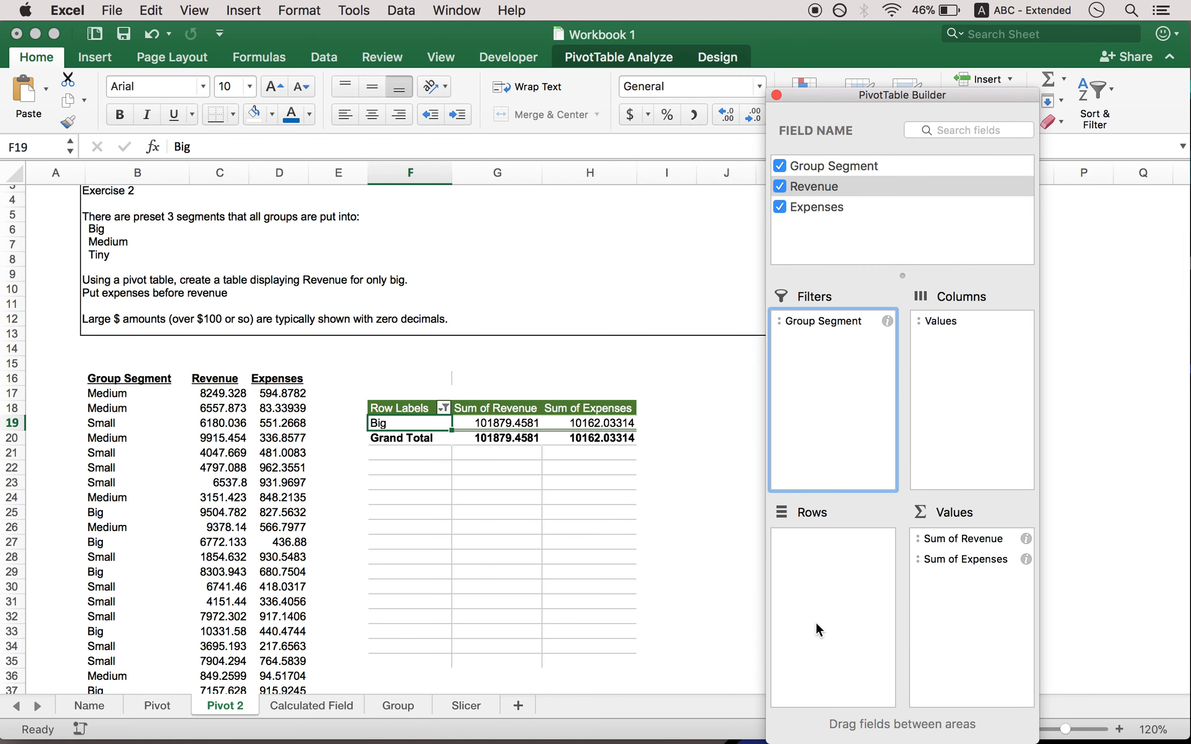
pyautogui.click(450, 415)
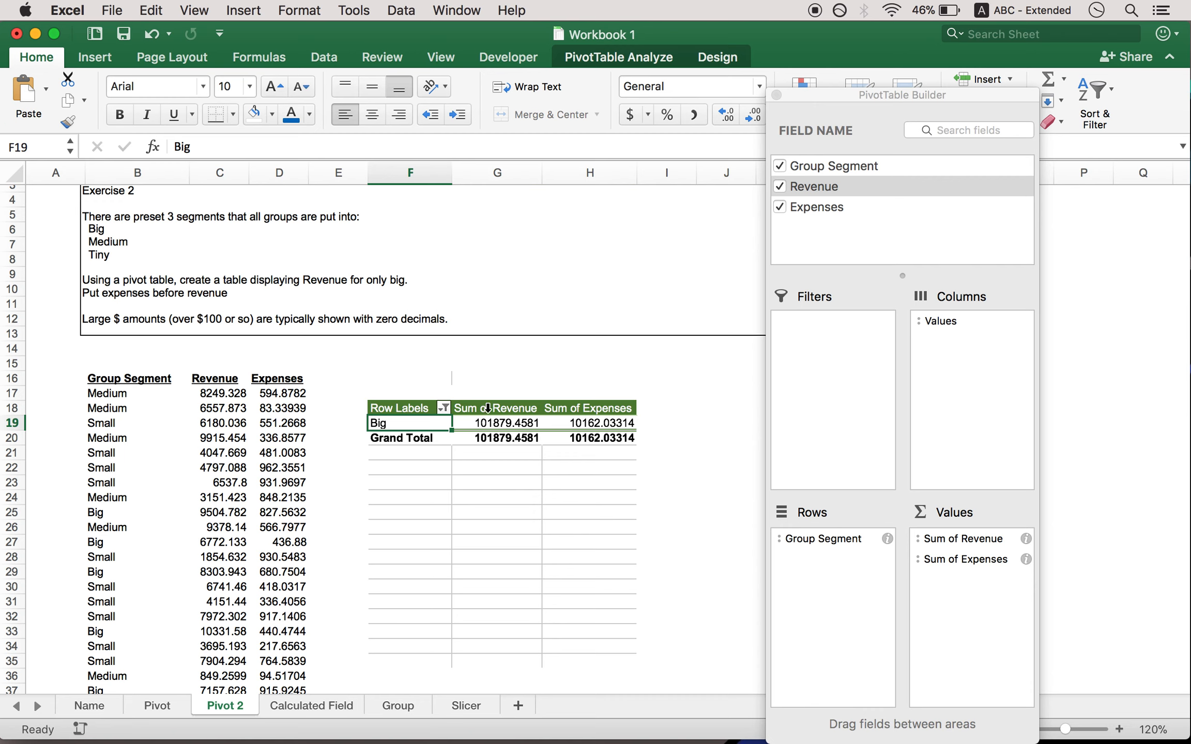
# Reorder the pivot table's values so that Sum of Expenses comes before Sum of Revenue.
pyautogui.click(945, 559)
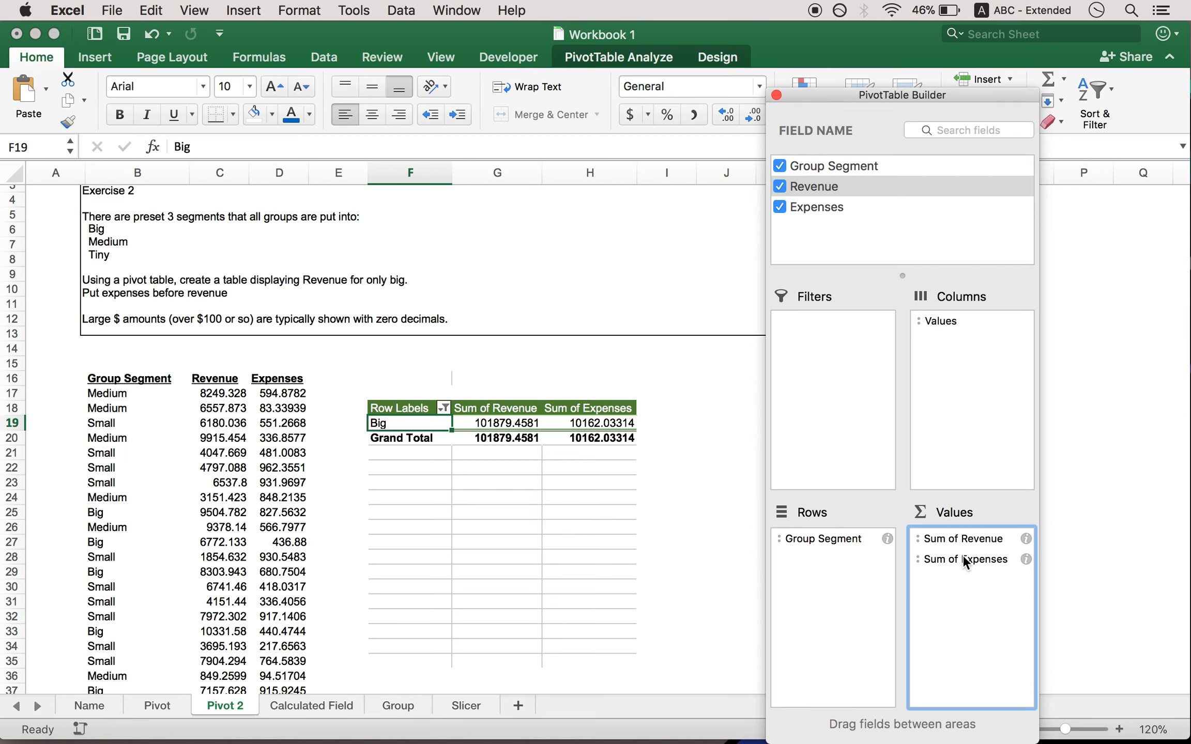
pyautogui.moveTo(964, 561); pyautogui.dragTo(961, 539)
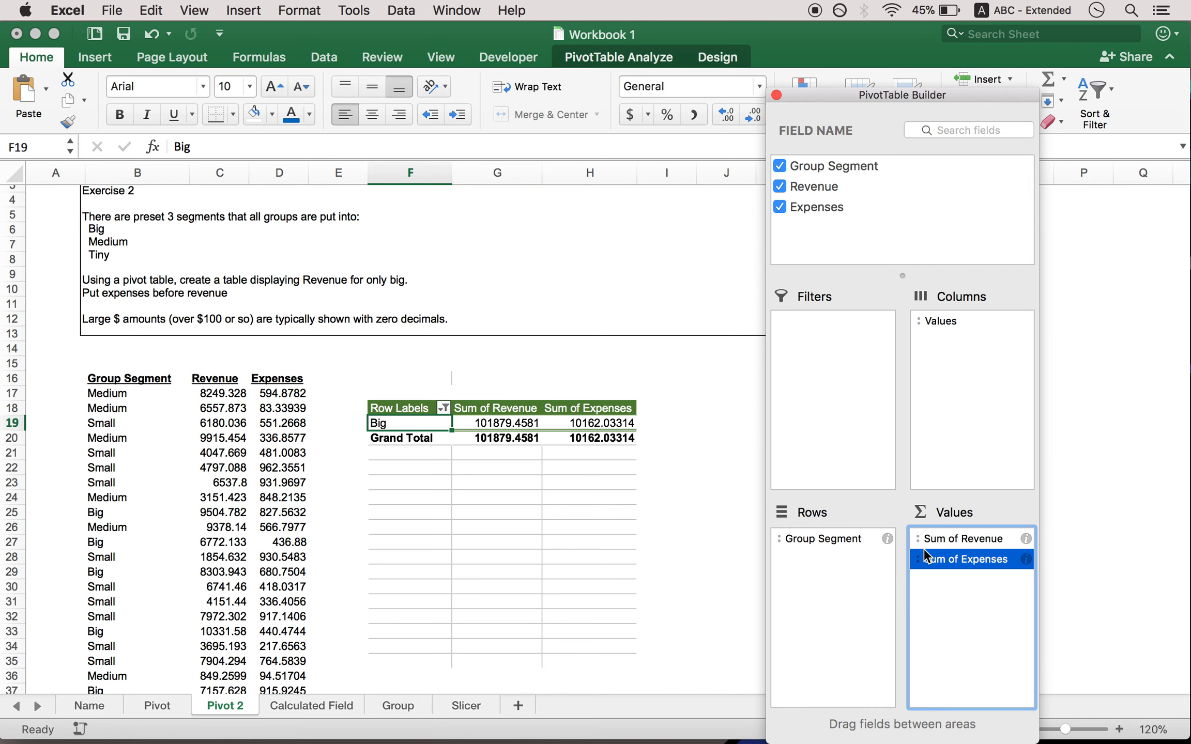
pyautogui.moveTo(984, 555); pyautogui.dragTo(982, 531)
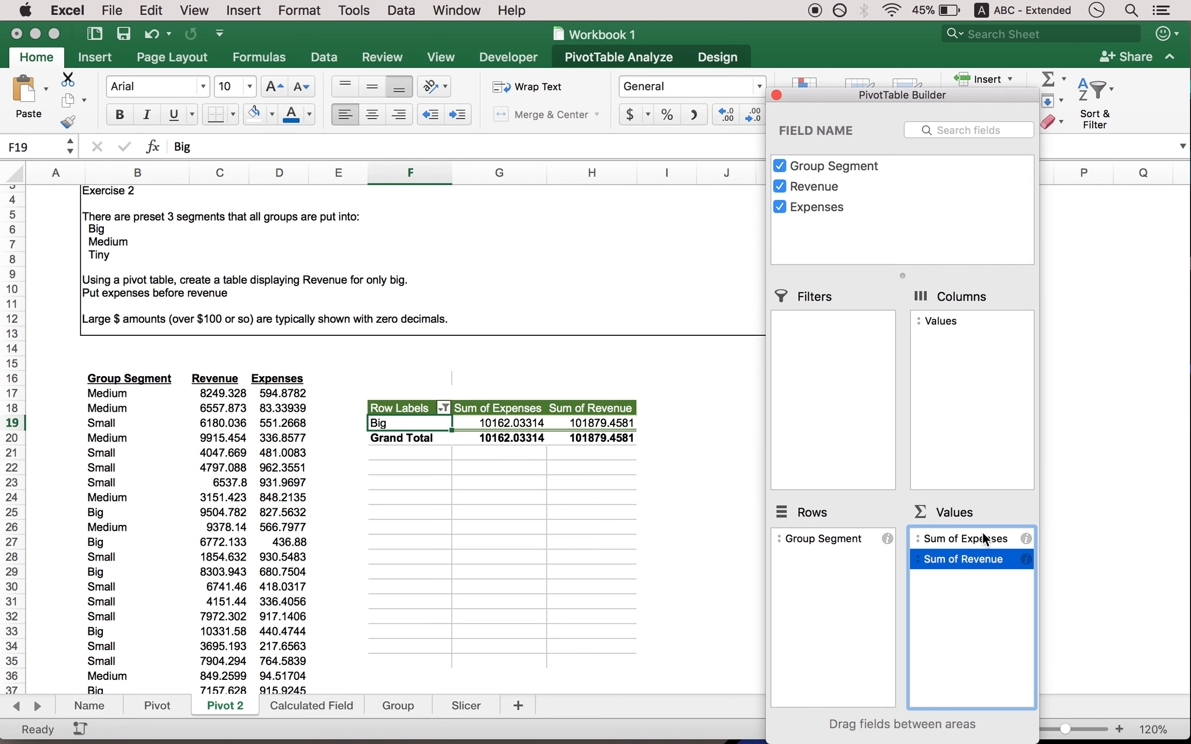
pyautogui.click(974, 608)
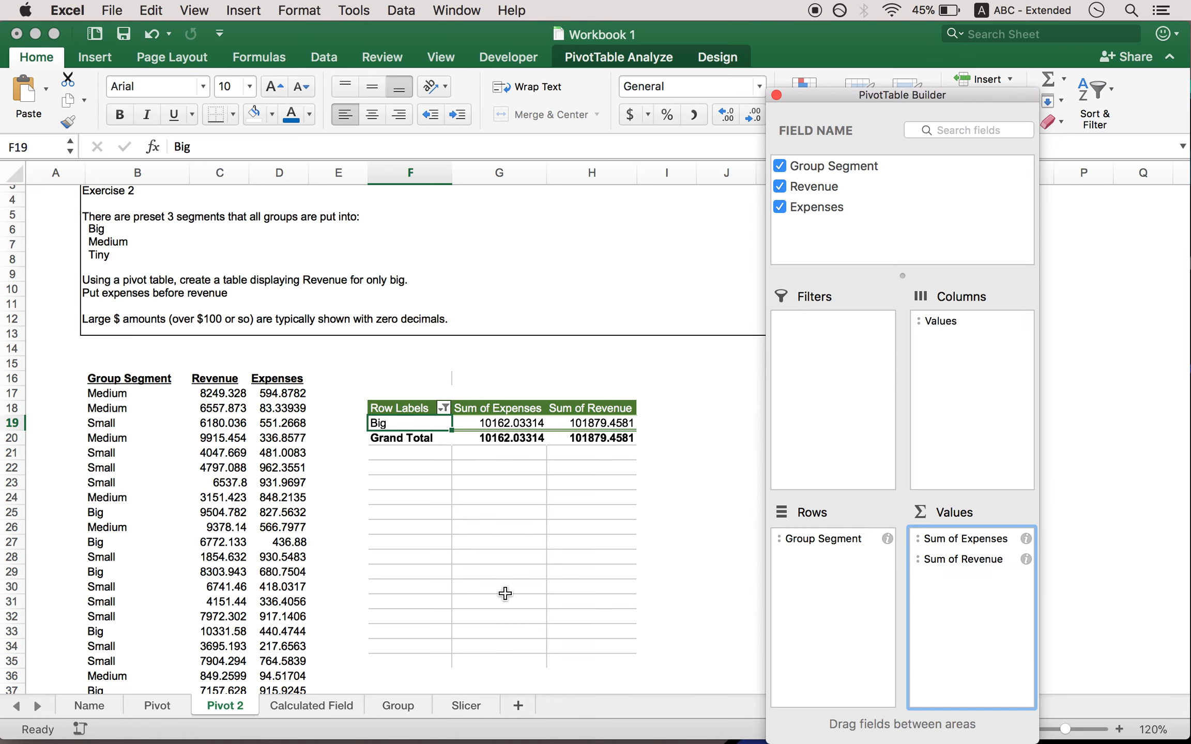
pyautogui.scroll(2, 505, 593)
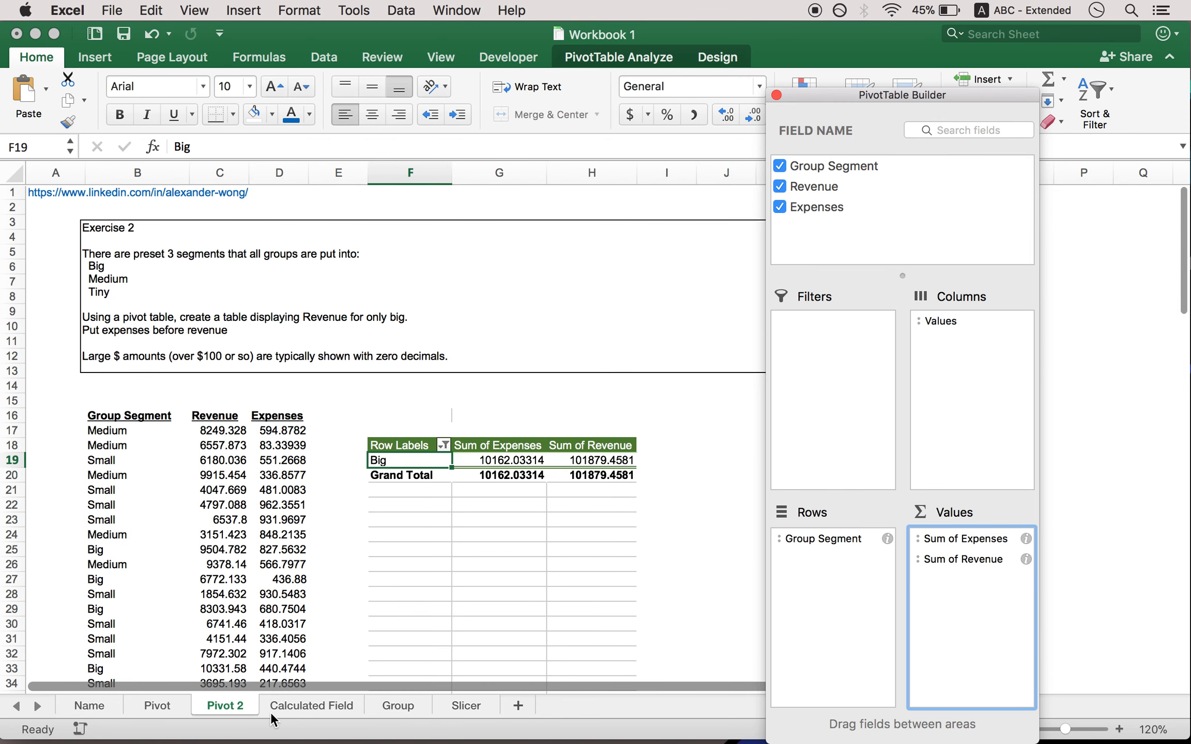
# On the Calculated Field sheet, enter the note "Net income/ Capital" in cell H17.
pyautogui.click(284, 707)
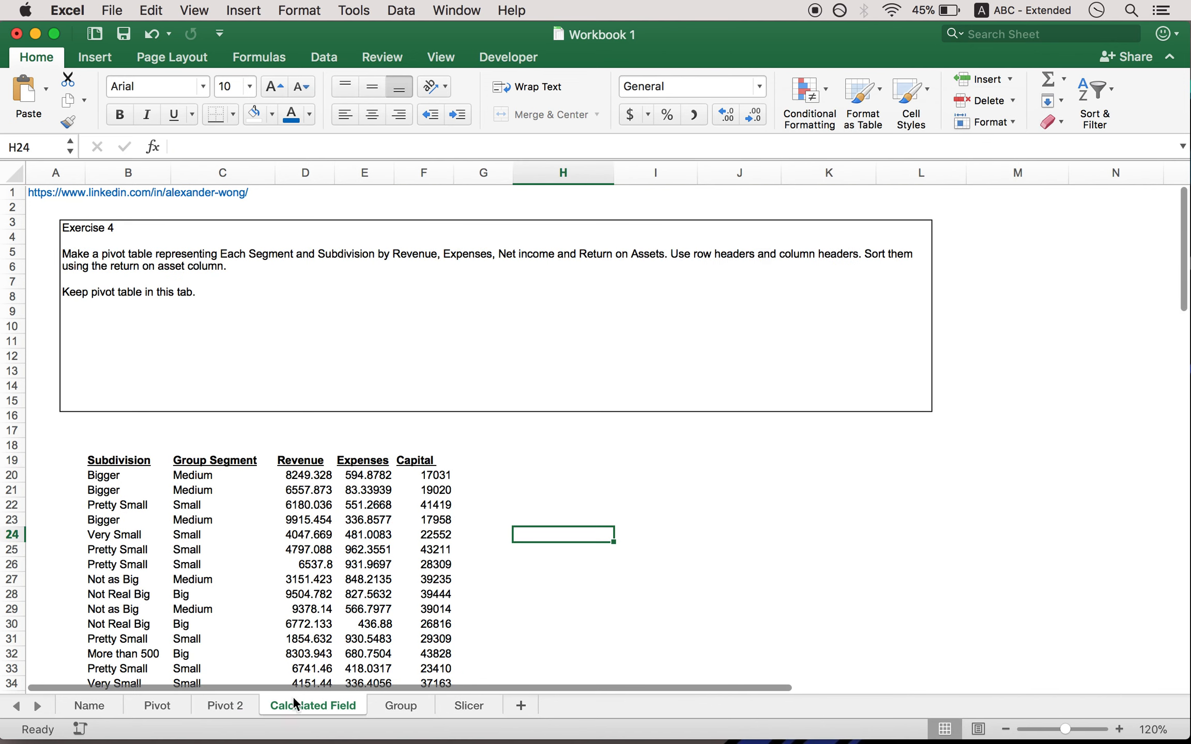
pyautogui.click(600, 492)
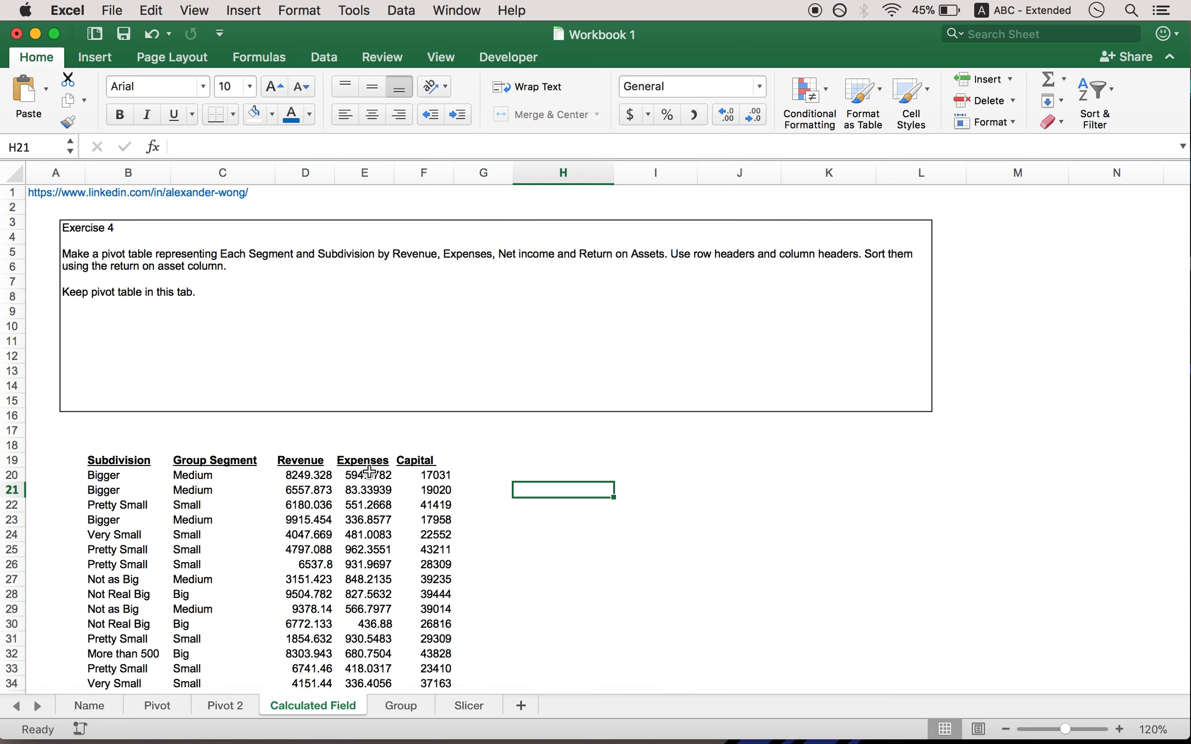
pyautogui.click(545, 458)
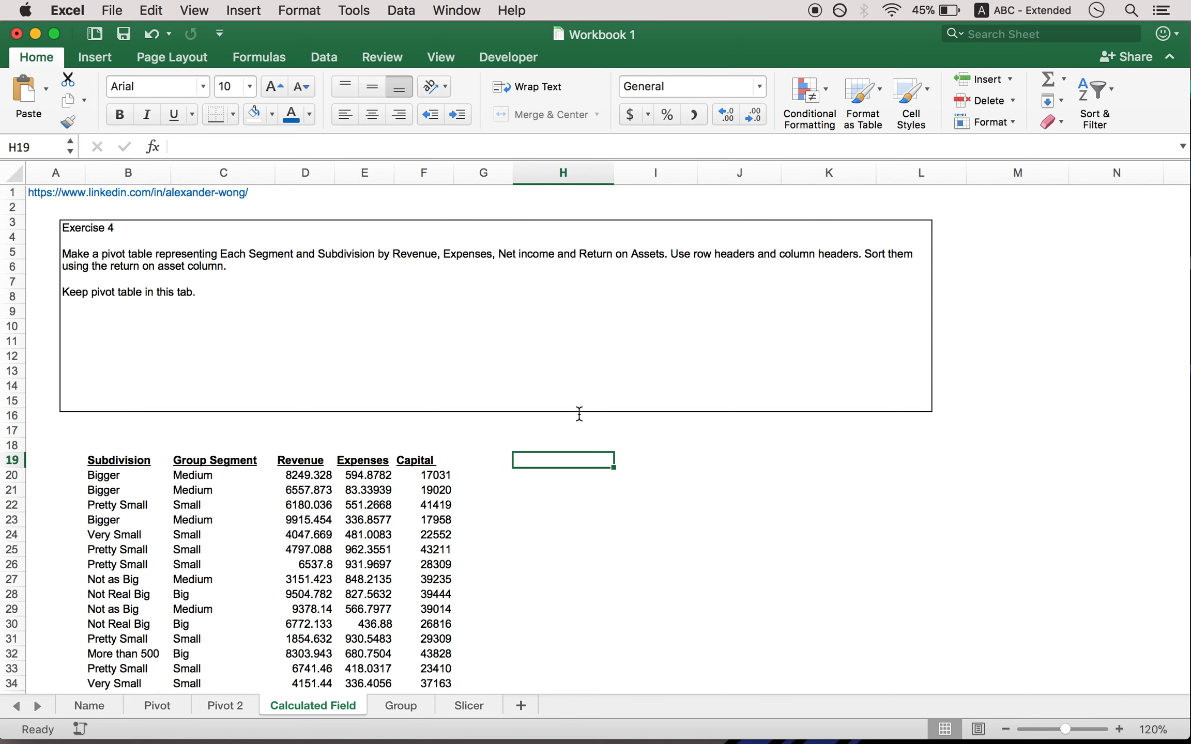
pyautogui.click(556, 431)
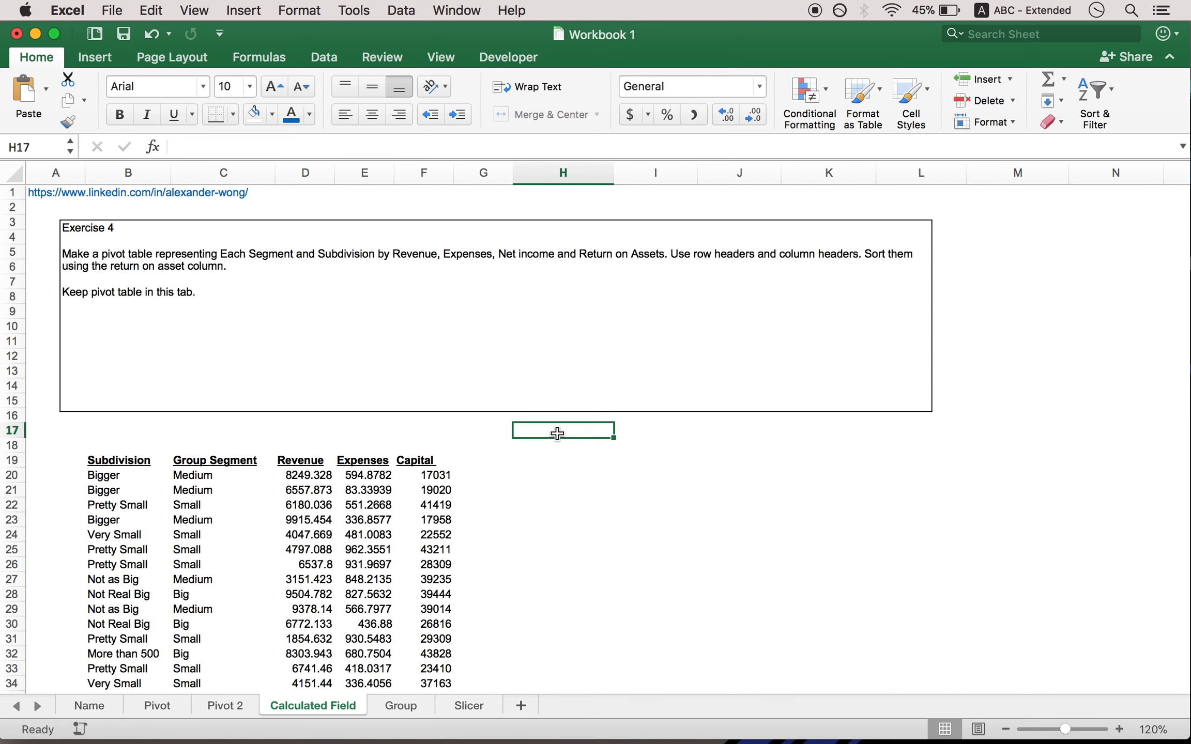
pyautogui.write('Net incom')
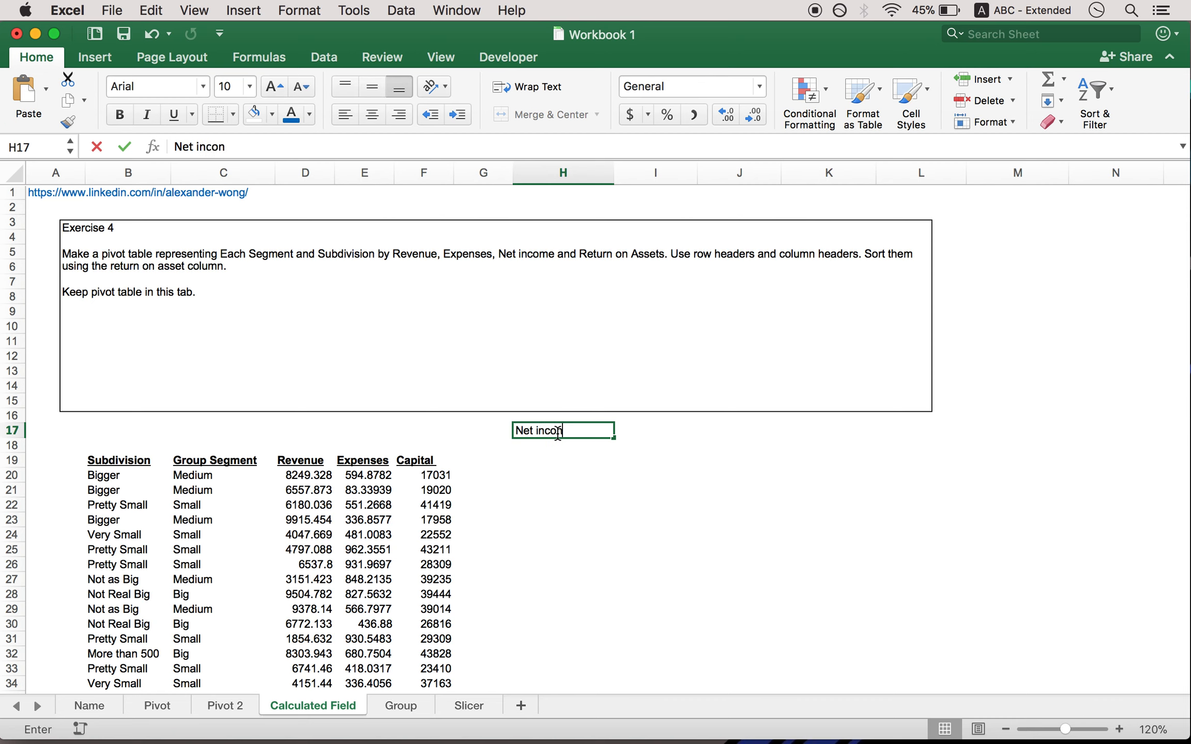
pyautogui.write('e/ Capuital')
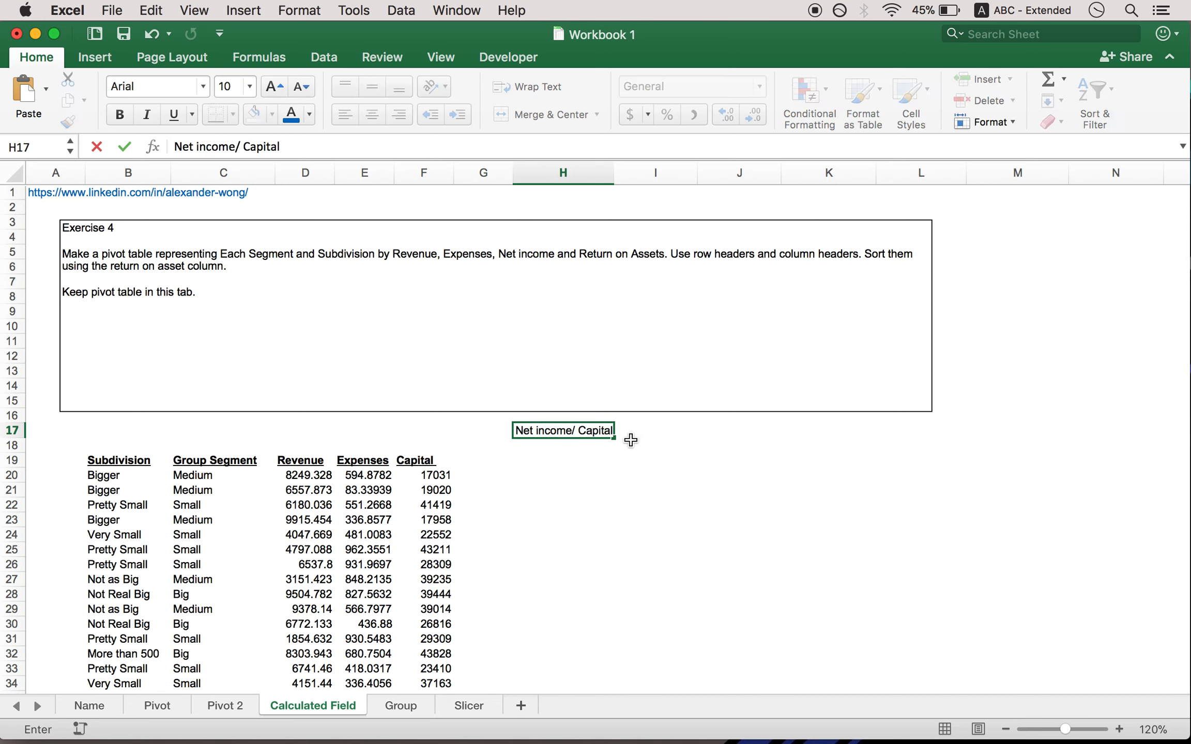
pyautogui.click(594, 473)
pyautogui.click(481, 457)
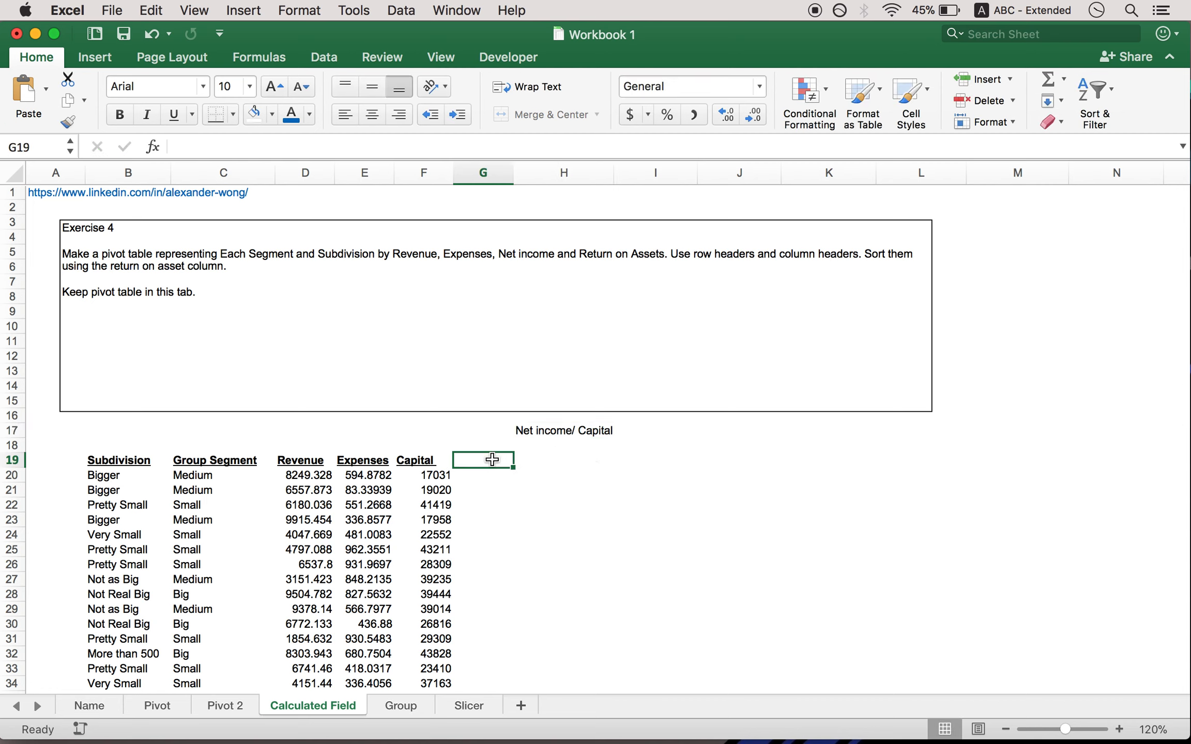
pyautogui.write('net')
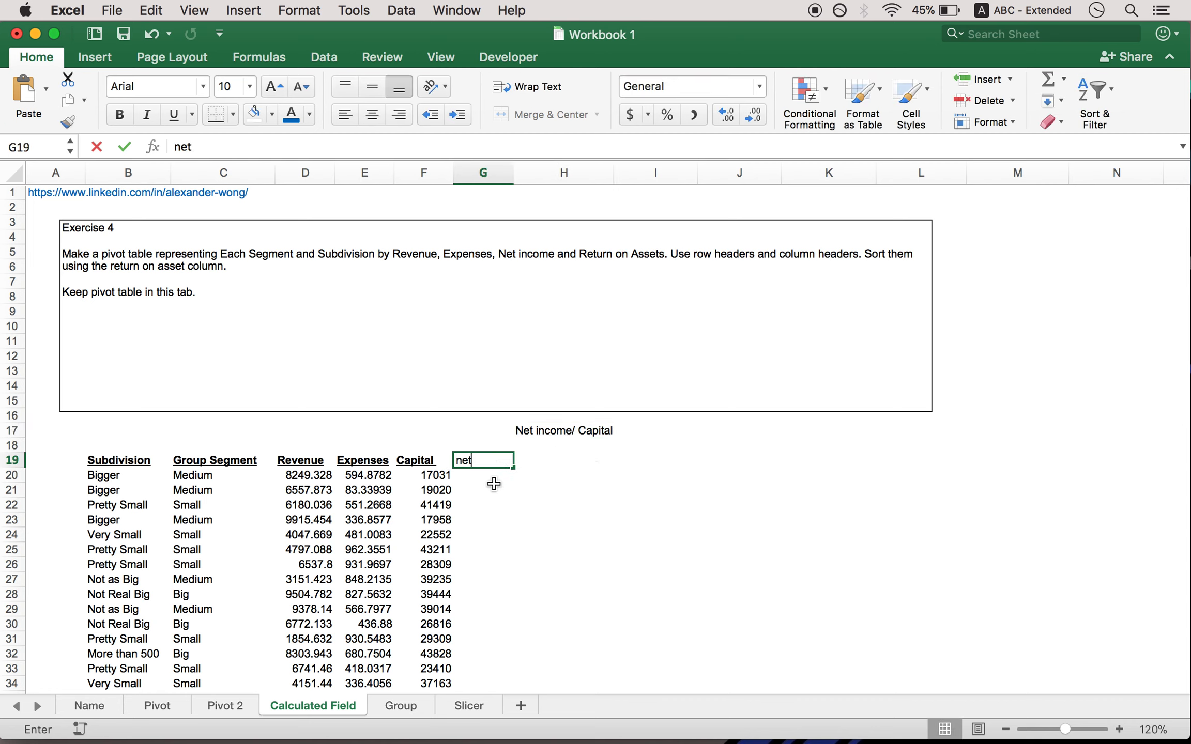
pyautogui.write(' cincome')
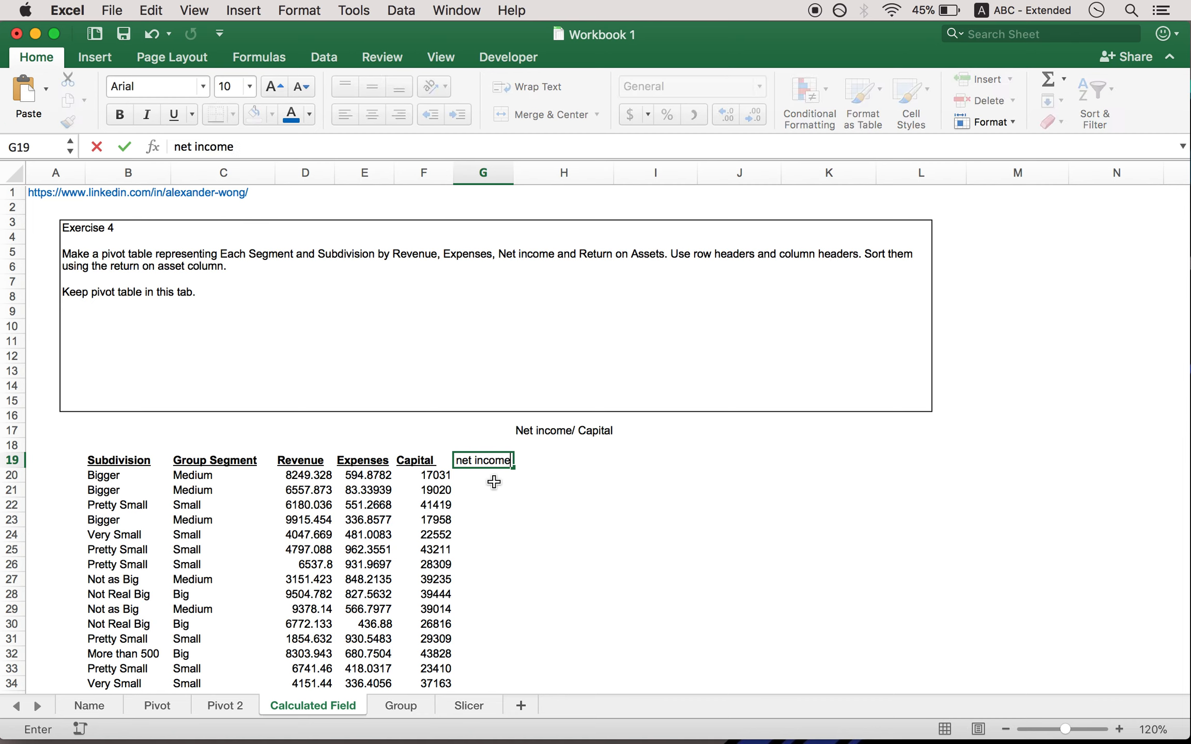
pyautogui.press('Return')
pyautogui.write('=')
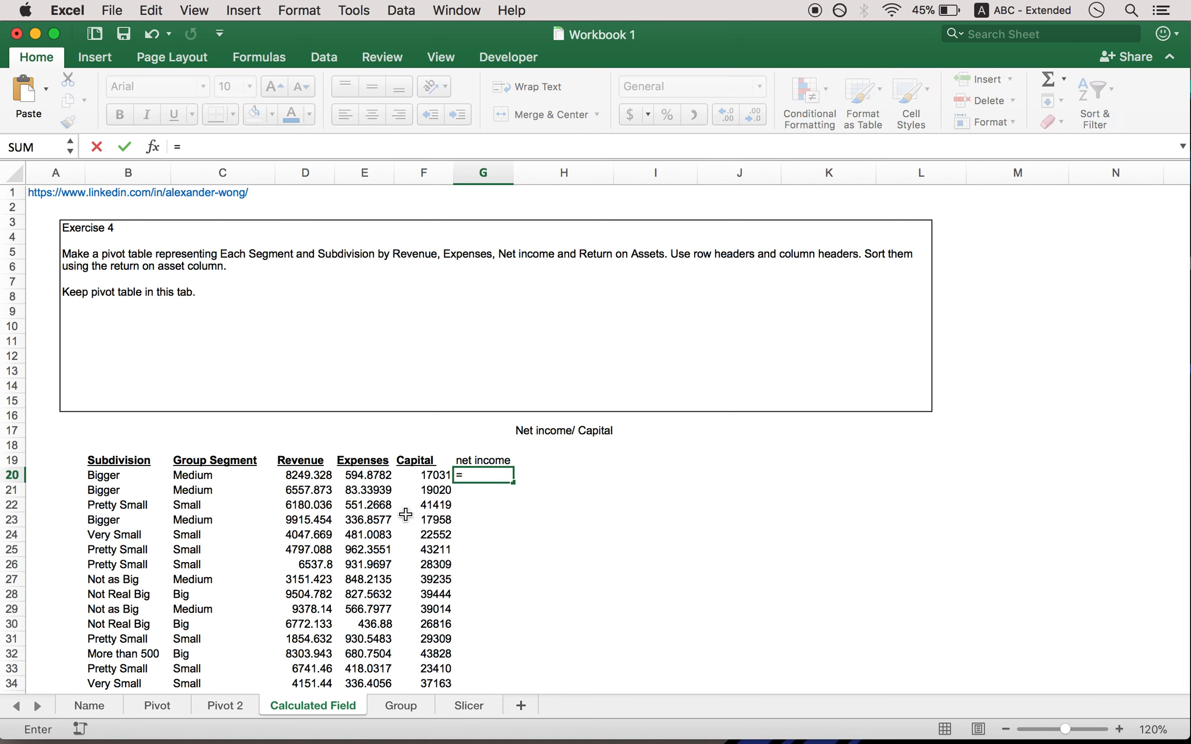
pyautogui.press('Escape')
pyautogui.click(487, 461)
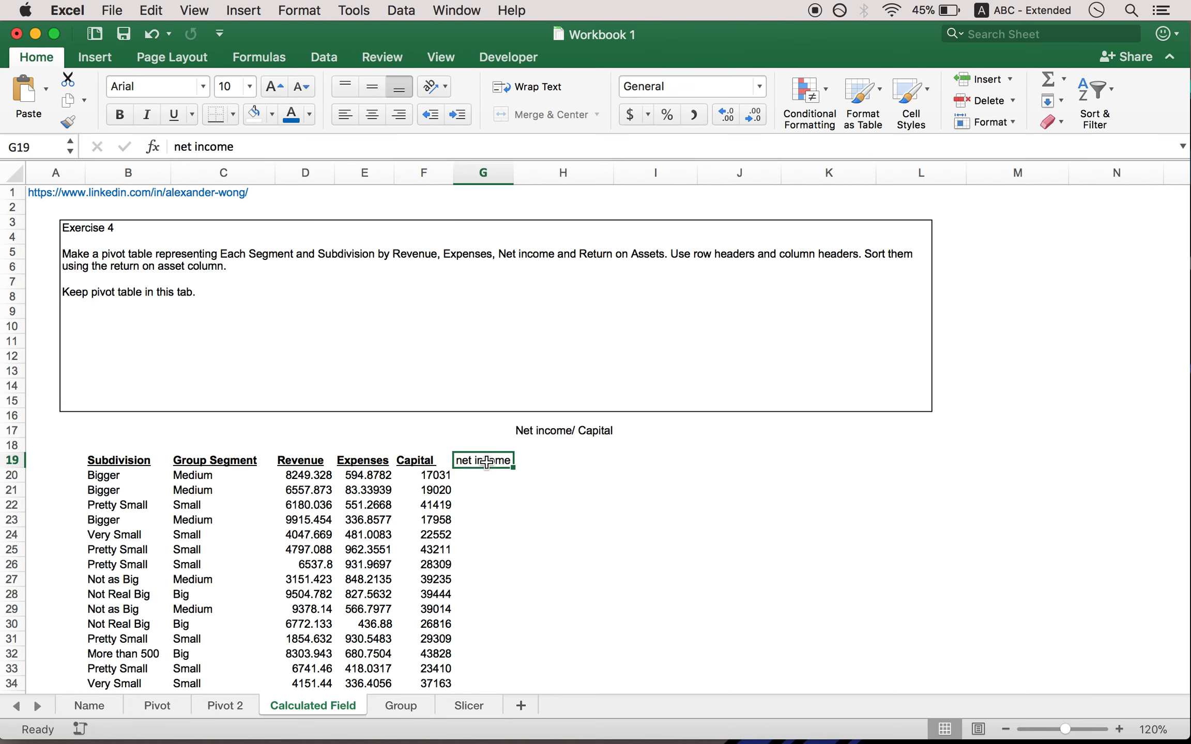
pyautogui.press('BackSpace')
pyautogui.click(574, 444)
# Create a pivot table at cell H20 of the existing Calculated Field sheet from the data range B19:F118.
pyautogui.click(551, 477)
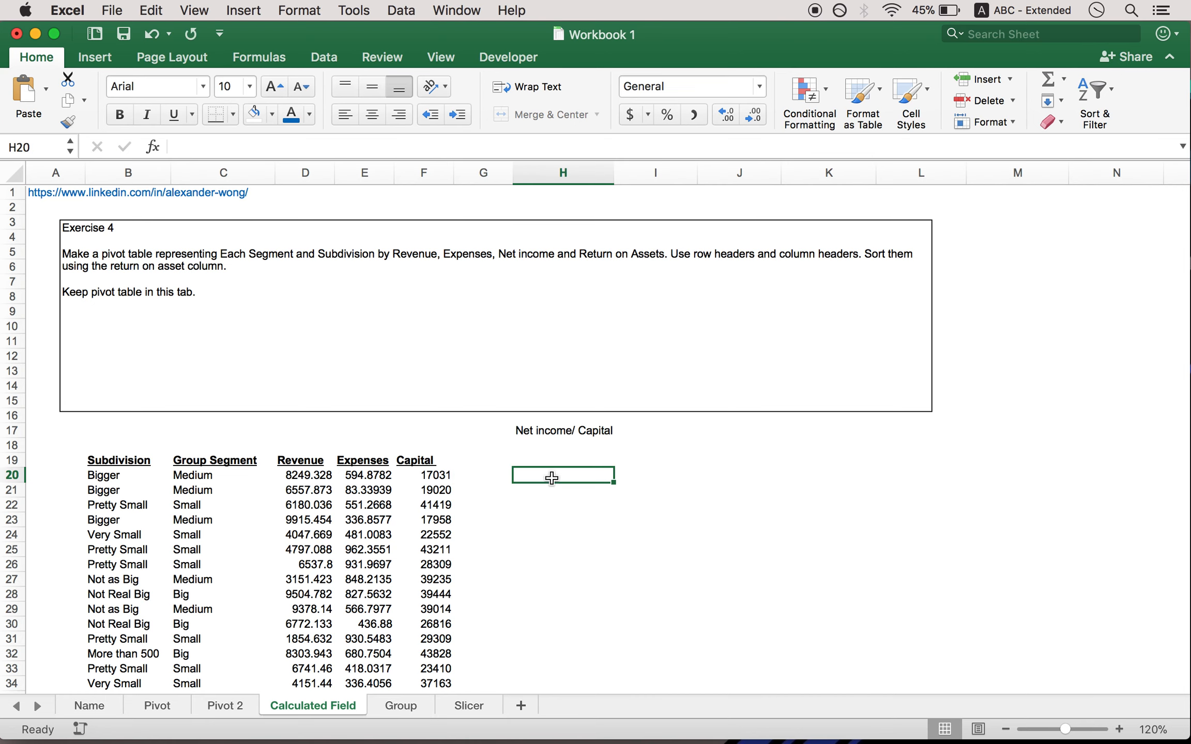
pyautogui.click(89, 58)
pyautogui.click(31, 93)
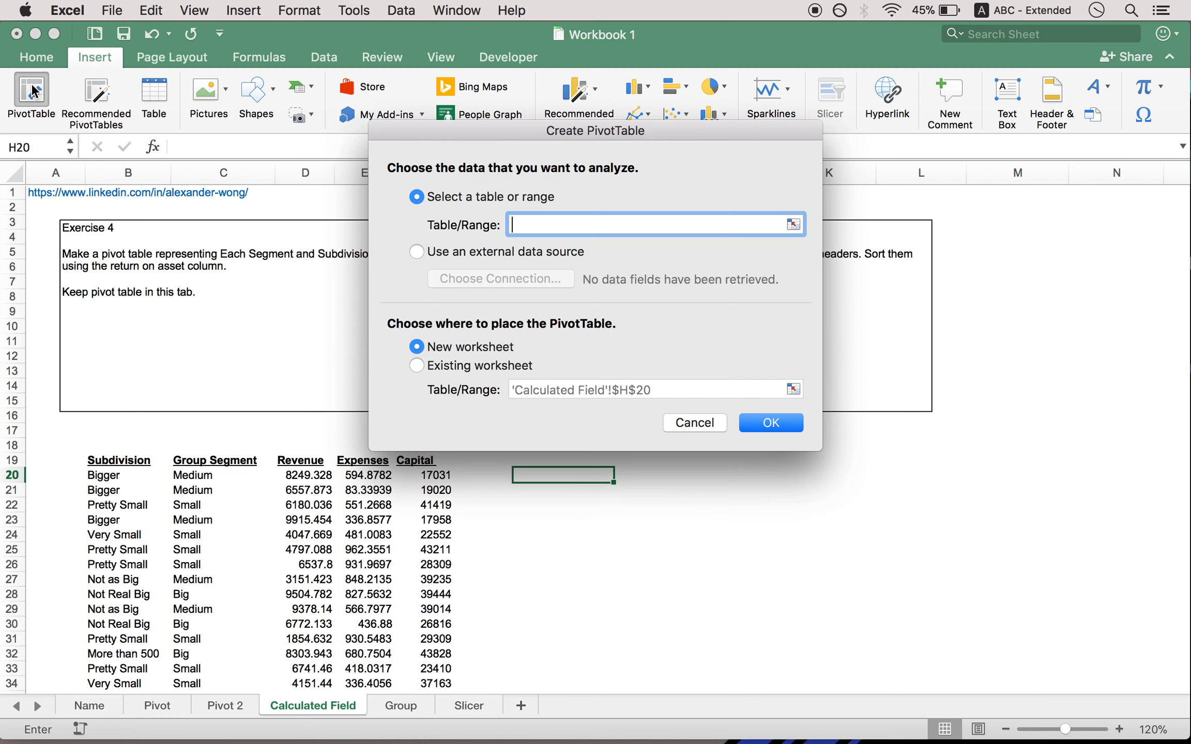
pyautogui.click(418, 364)
pyautogui.click(549, 230)
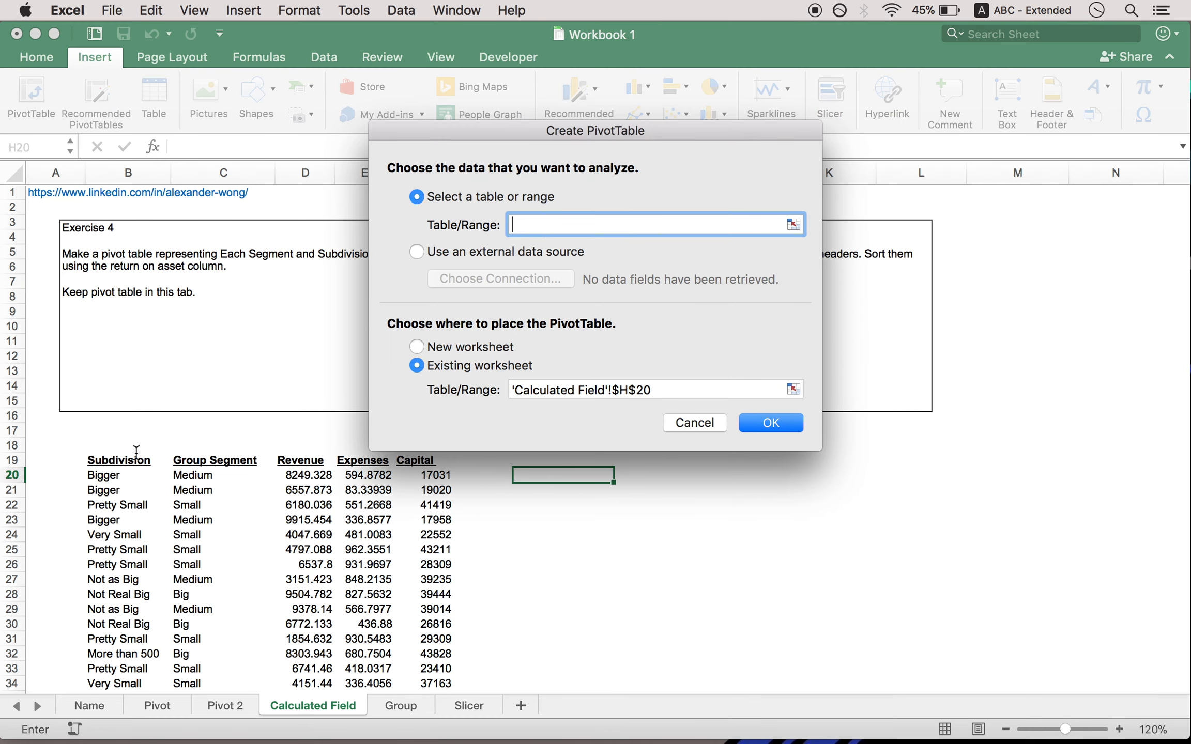
pyautogui.click(124, 458)
pyautogui.press('super+shift+Right')
pyautogui.press('super+shift+Down')
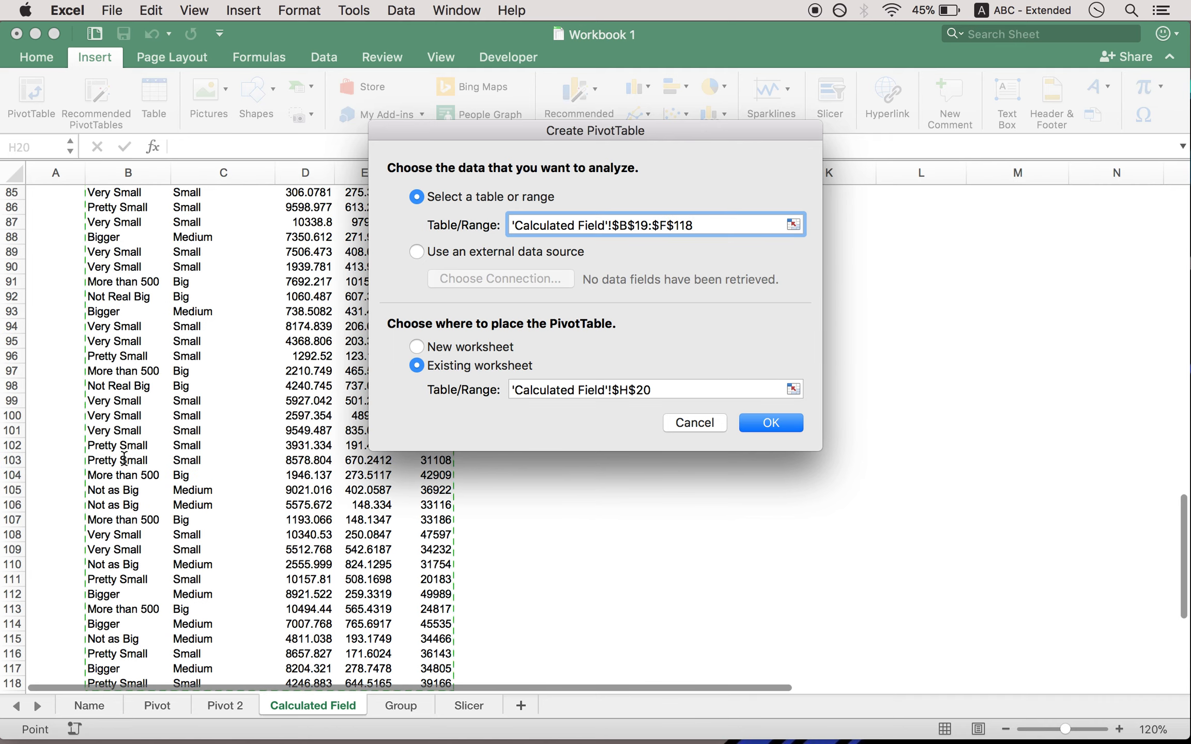
pyautogui.press('Return')
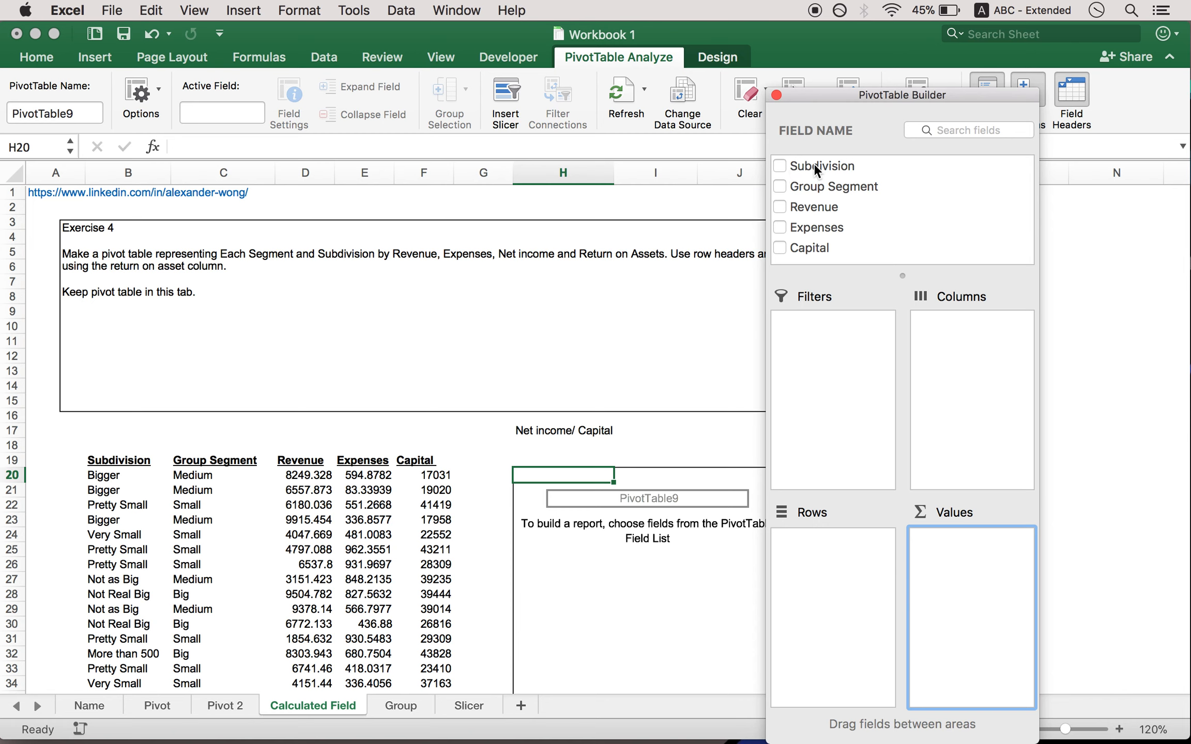
# Add Subdivision to the new pivot table's rows, trying Group Segment beneath it and removing it again.
pyautogui.moveTo(788, 166); pyautogui.dragTo(820, 524)
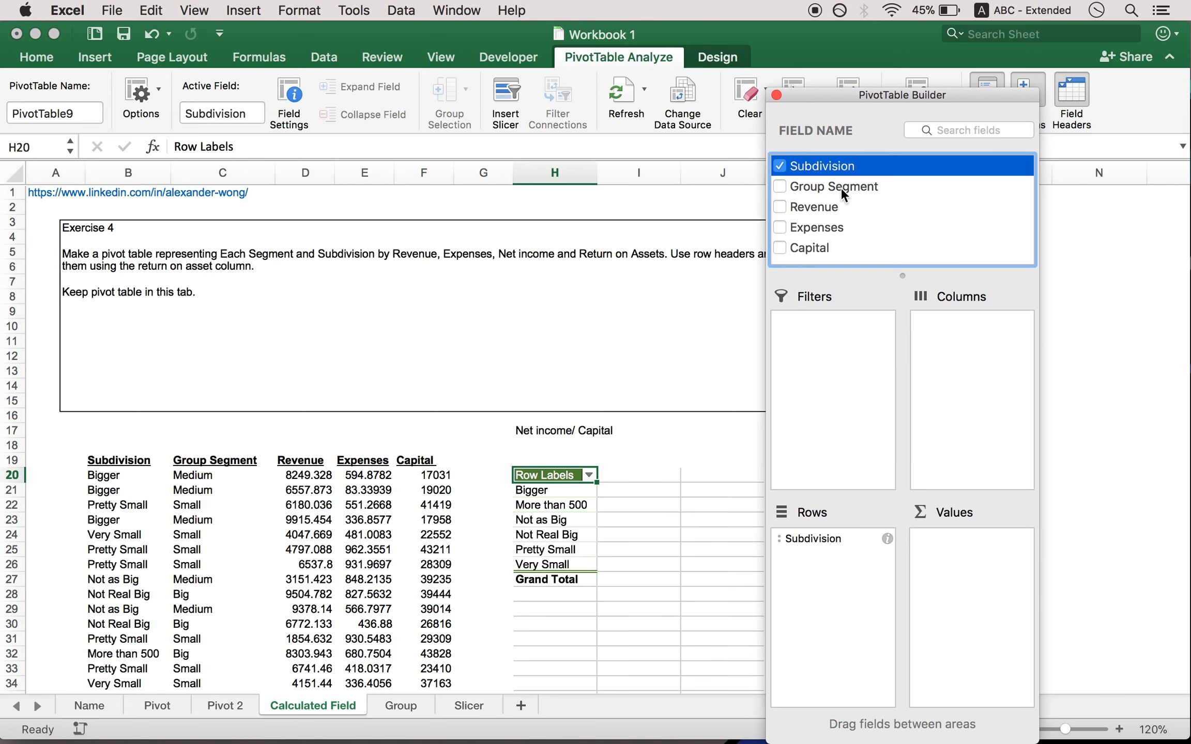
pyautogui.moveTo(840, 187); pyautogui.dragTo(844, 624)
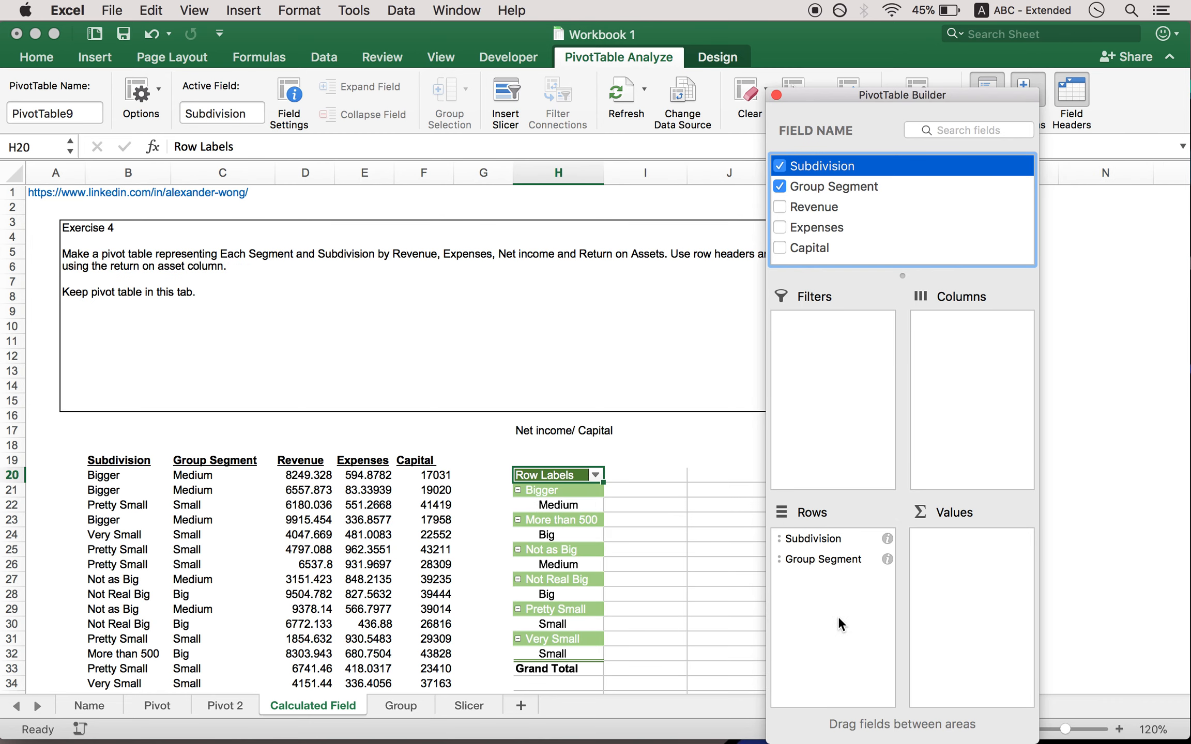
pyautogui.moveTo(838, 559); pyautogui.dragTo(710, 481)
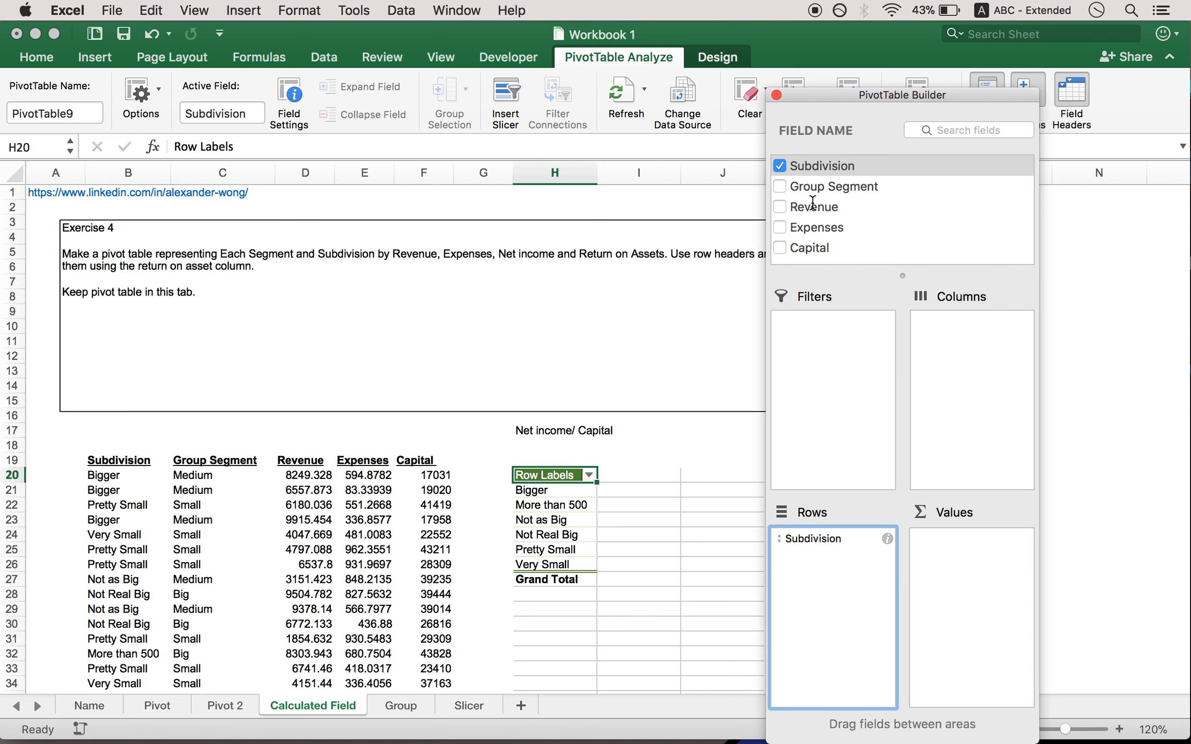
# Add Revenue, Expenses and Capital to the pivot table's values and close the field list.
pyautogui.moveTo(814, 202); pyautogui.dragTo(971, 540)
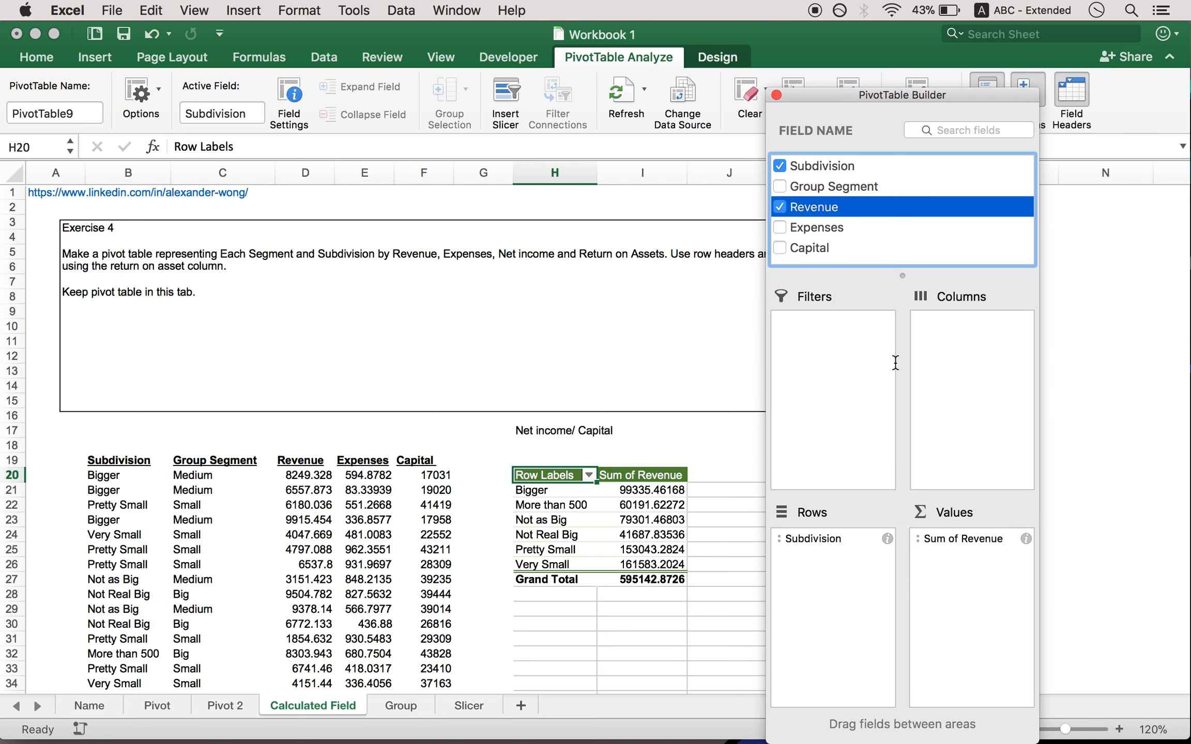
pyautogui.moveTo(824, 225); pyautogui.dragTo(971, 564)
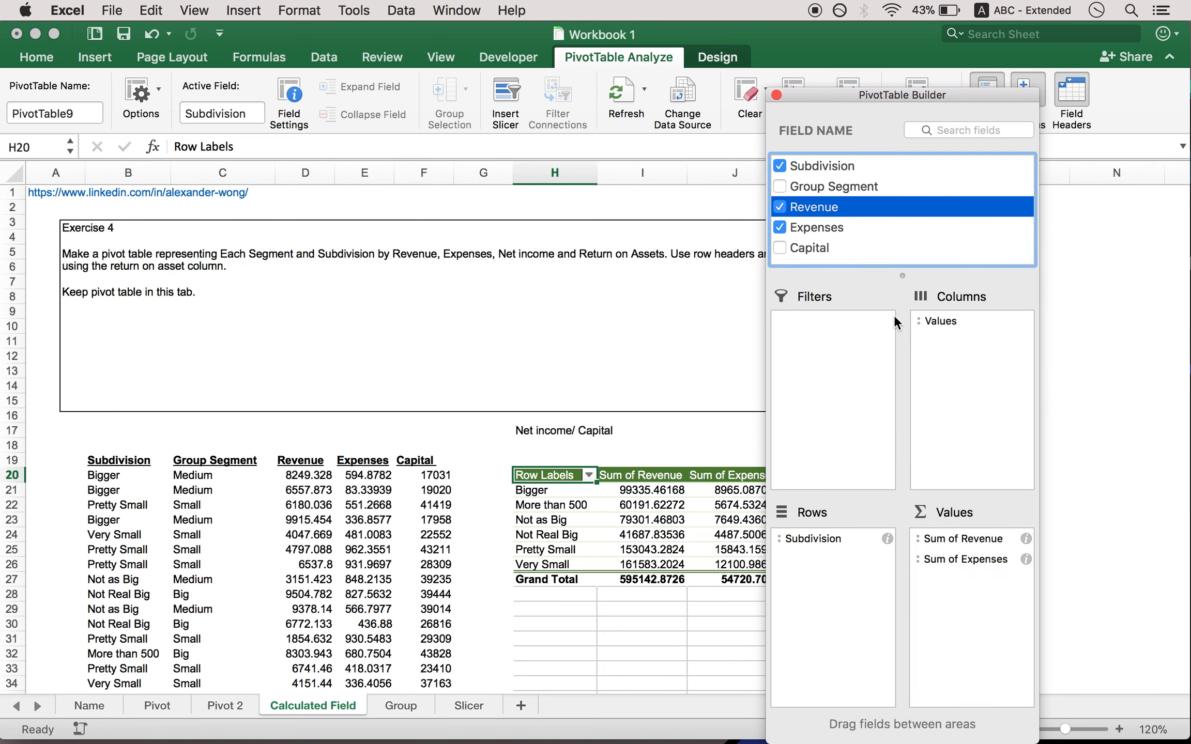
pyautogui.moveTo(824, 250); pyautogui.dragTo(951, 587)
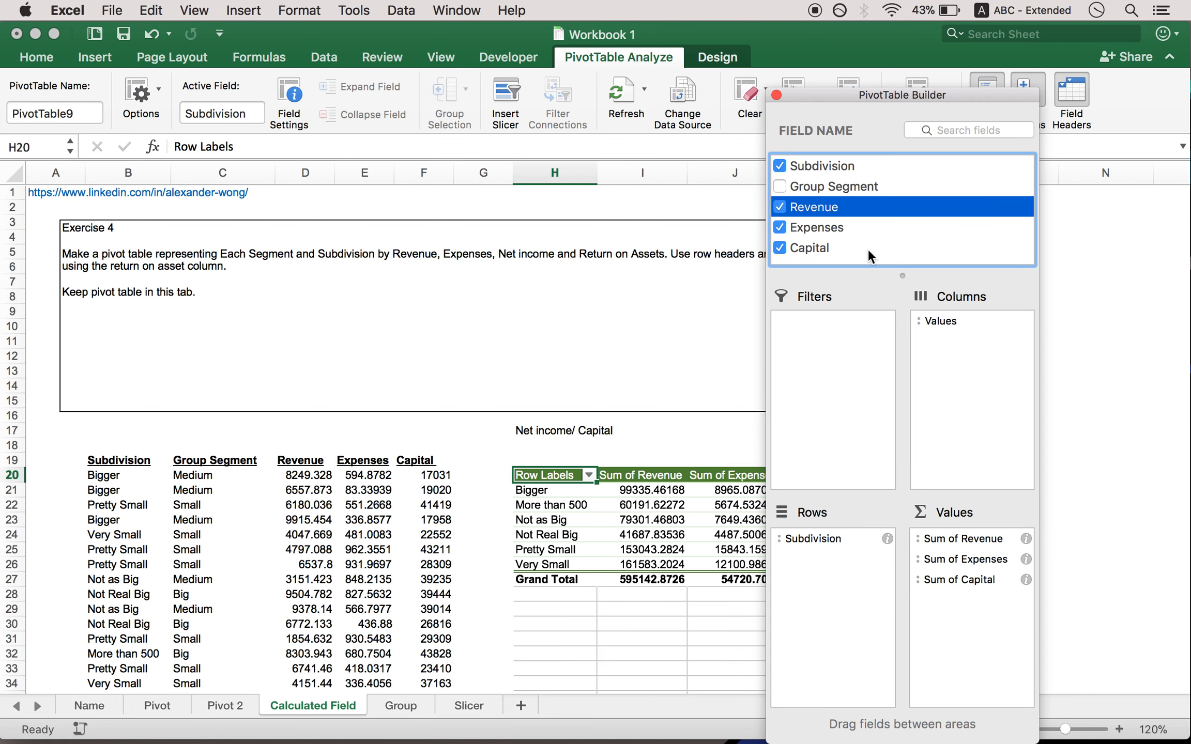
pyautogui.moveTo(894, 97); pyautogui.dragTo(1046, 100)
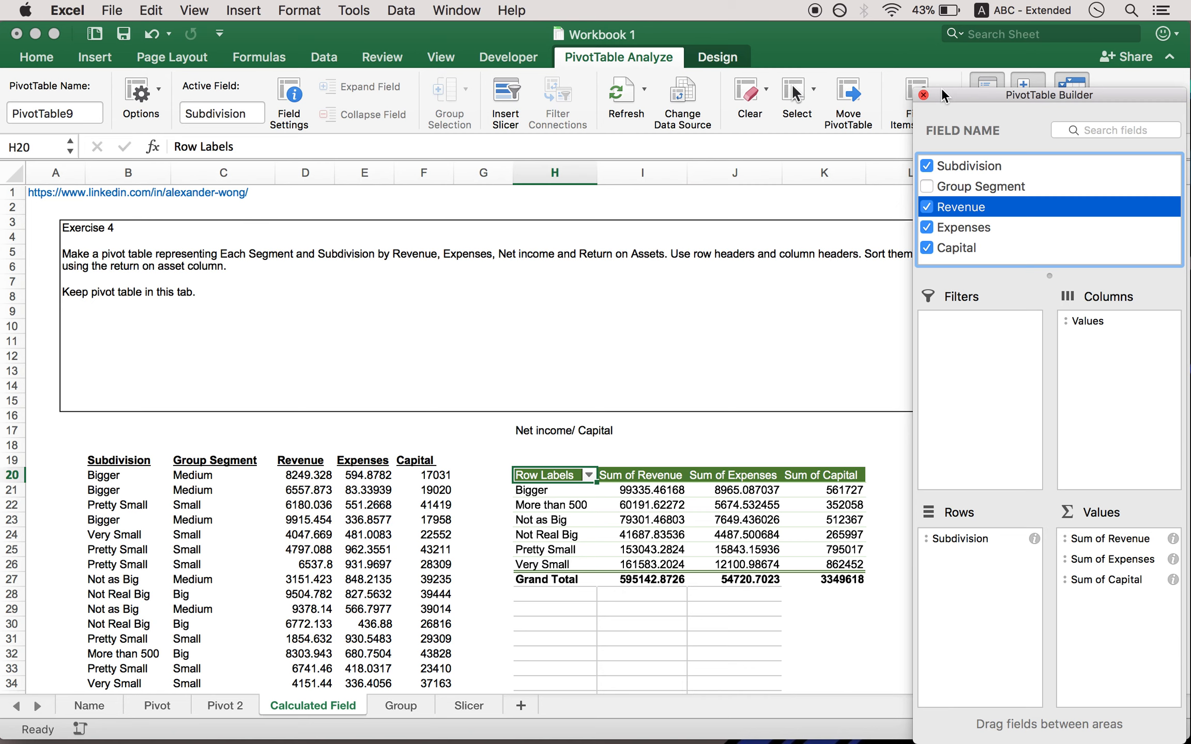
pyautogui.click(923, 95)
# Start a new calculated field in the pivot table and name it "Return on Assets".
pyautogui.click(830, 509)
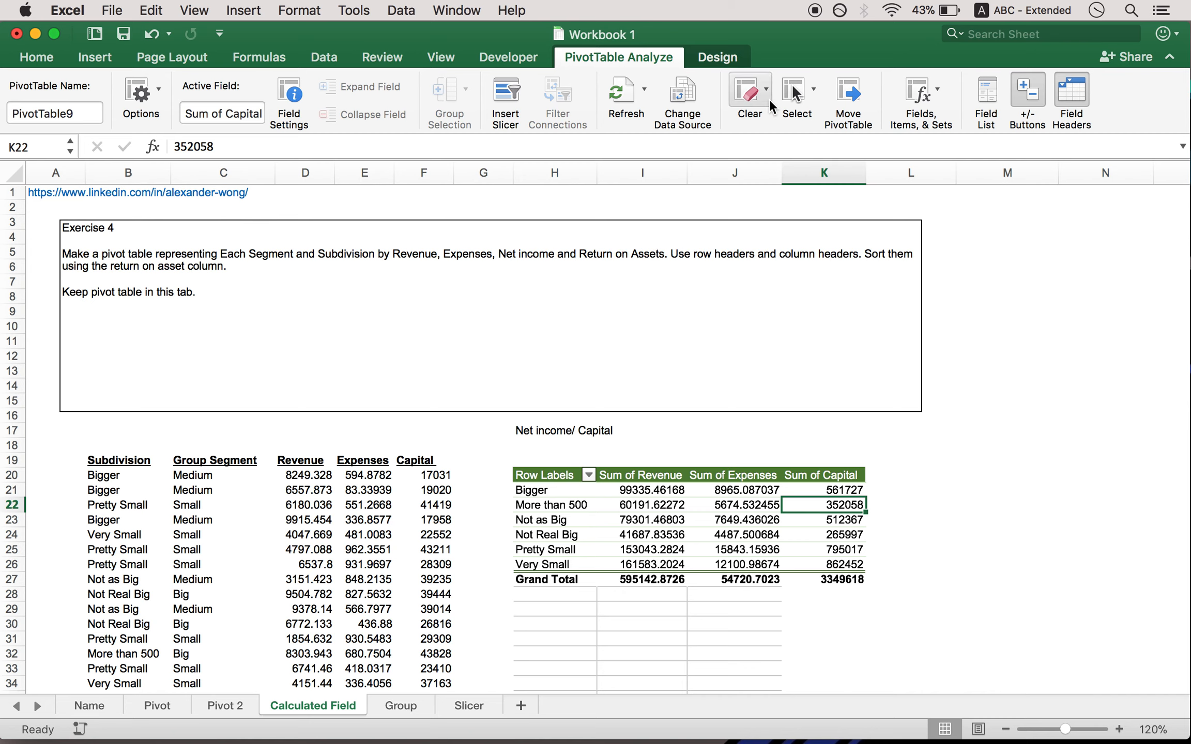
pyautogui.click(932, 96)
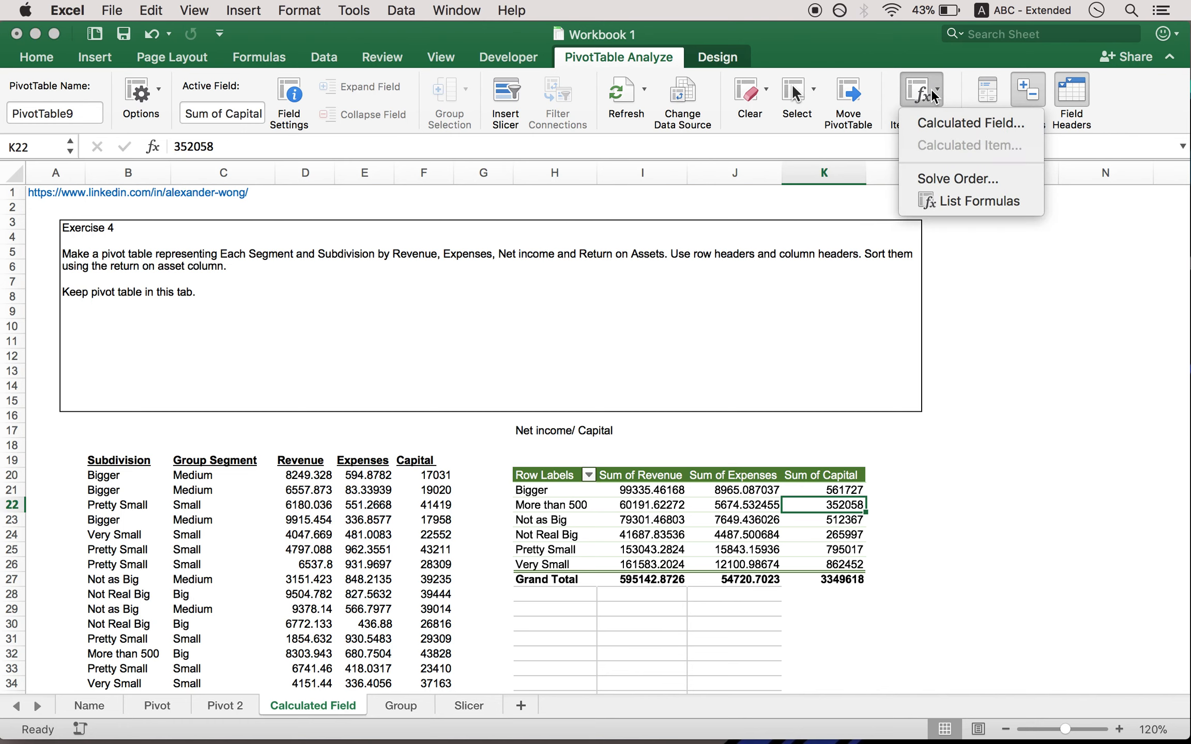
pyautogui.click(937, 126)
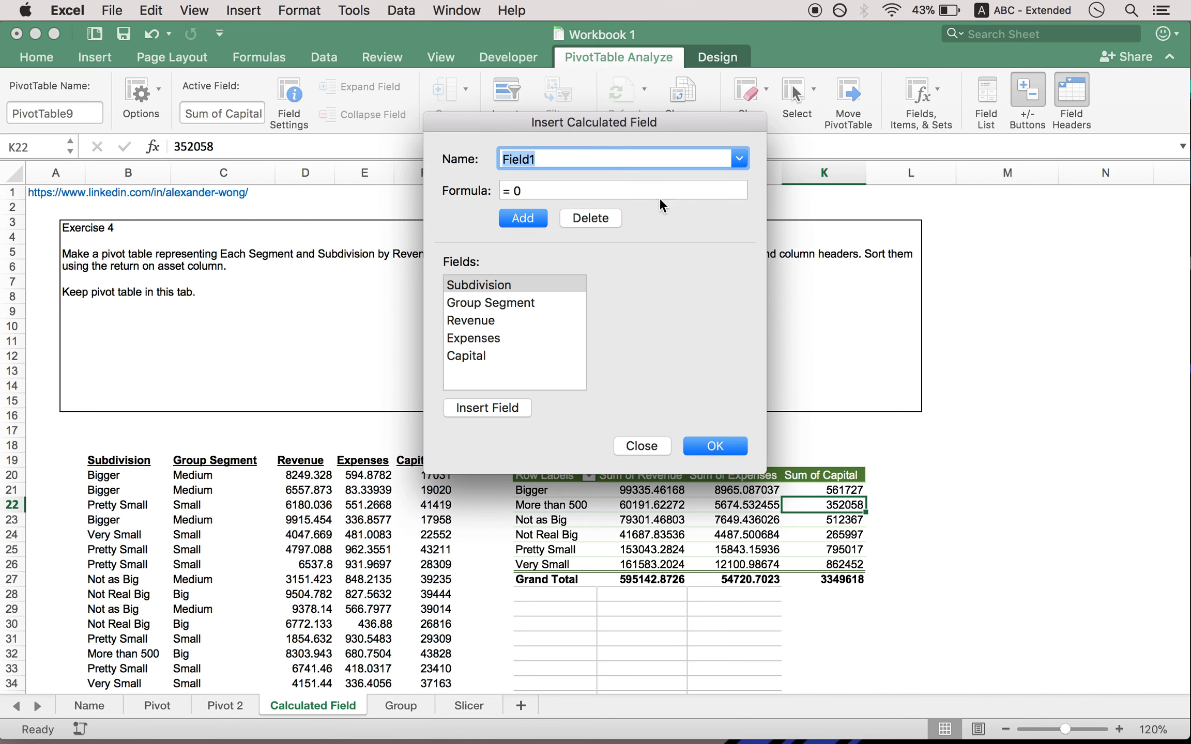
pyautogui.moveTo(601, 122); pyautogui.dragTo(927, 76)
pyautogui.press('BackSpace')
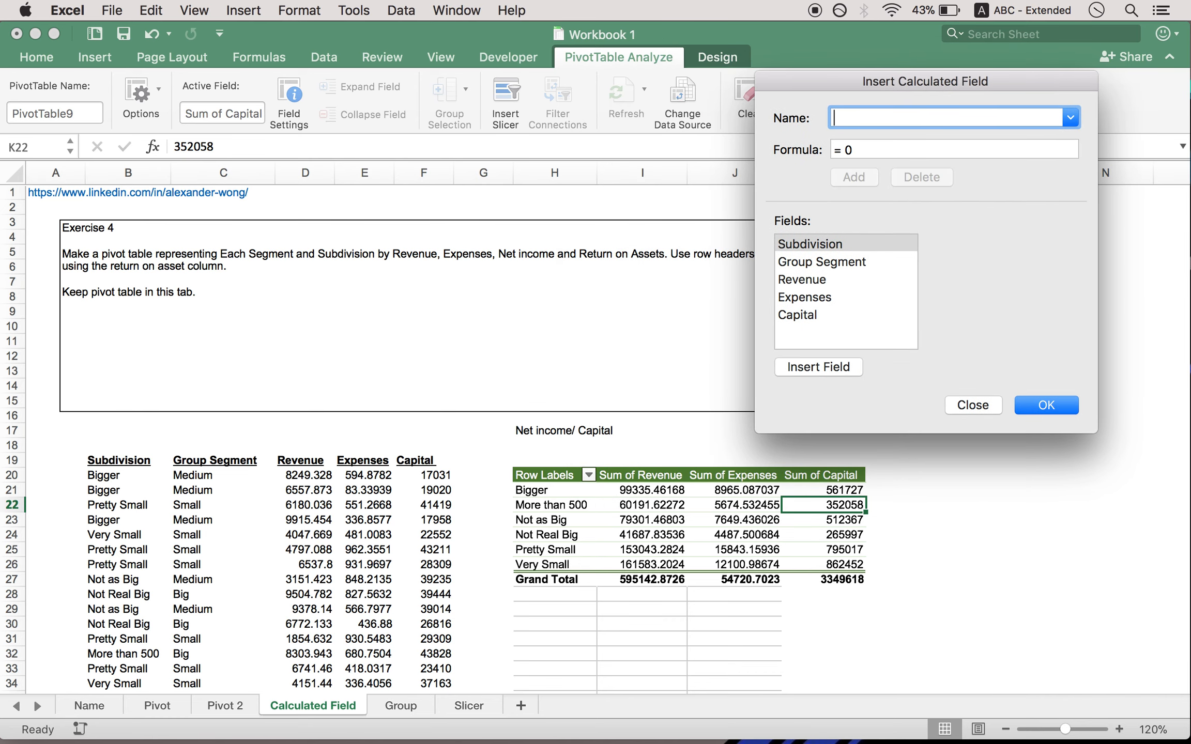
pyautogui.write('Return on')
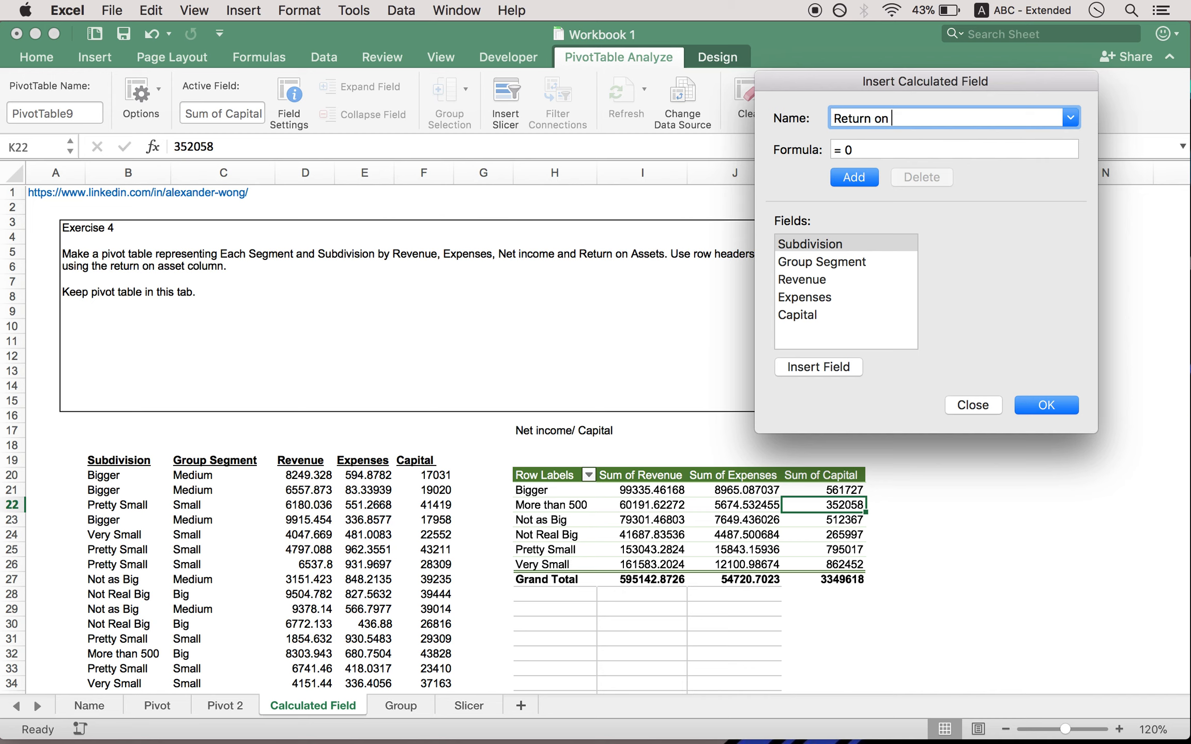
pyautogui.write(' Assets')
# Start the Return on Assets formula with an opening parenthesis and the Revenue field minus the Expenses field.
pyautogui.press('Tab')
pyautogui.press('BackSpace')
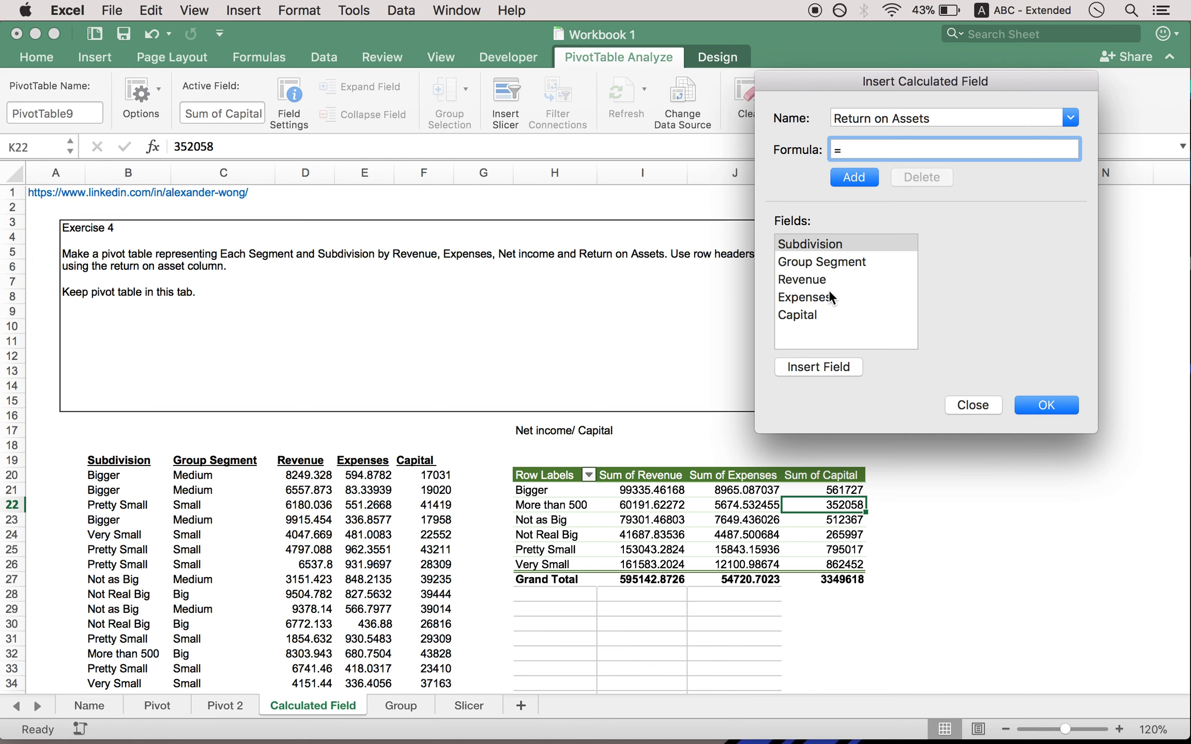
pyautogui.write('(')
pyautogui.click(830, 280)
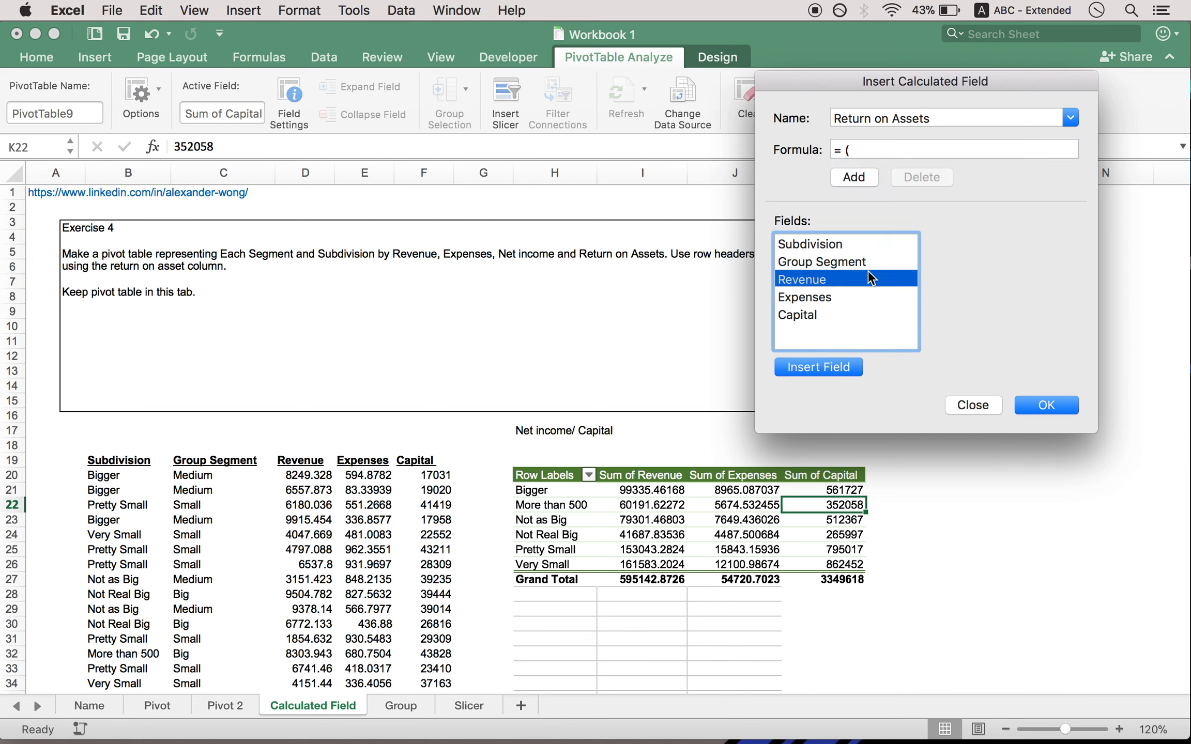
pyautogui.click(814, 367)
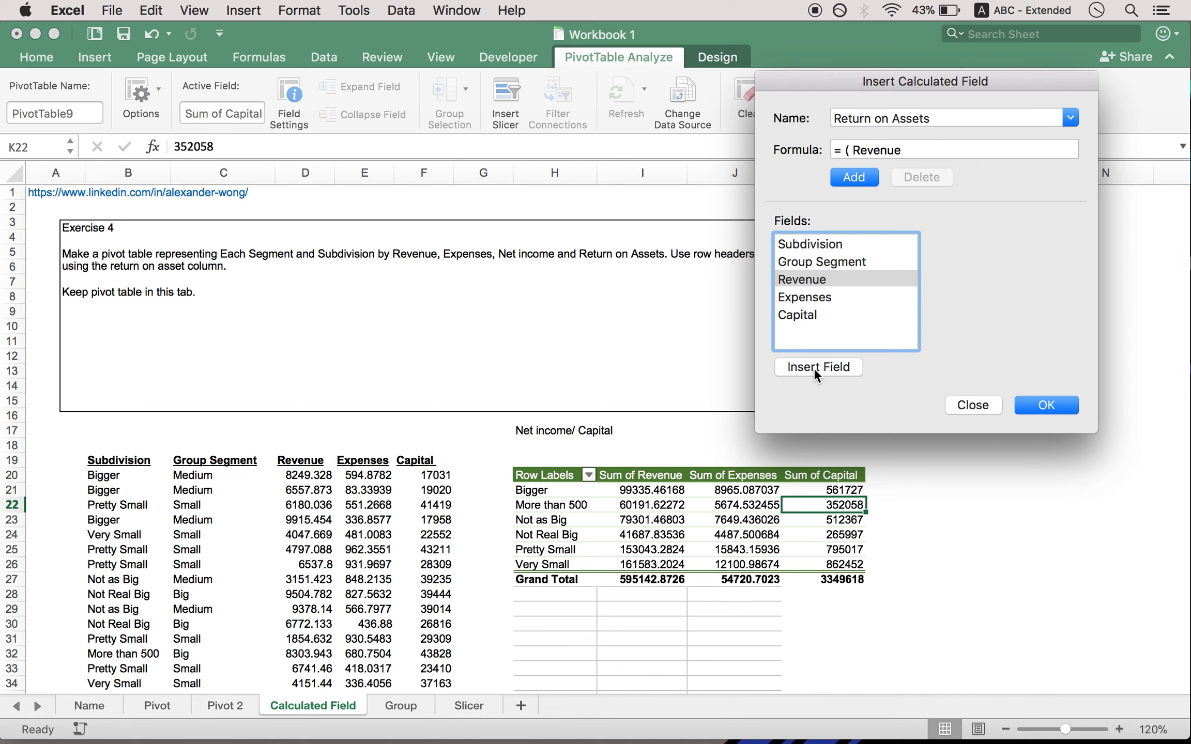
pyautogui.click(948, 151)
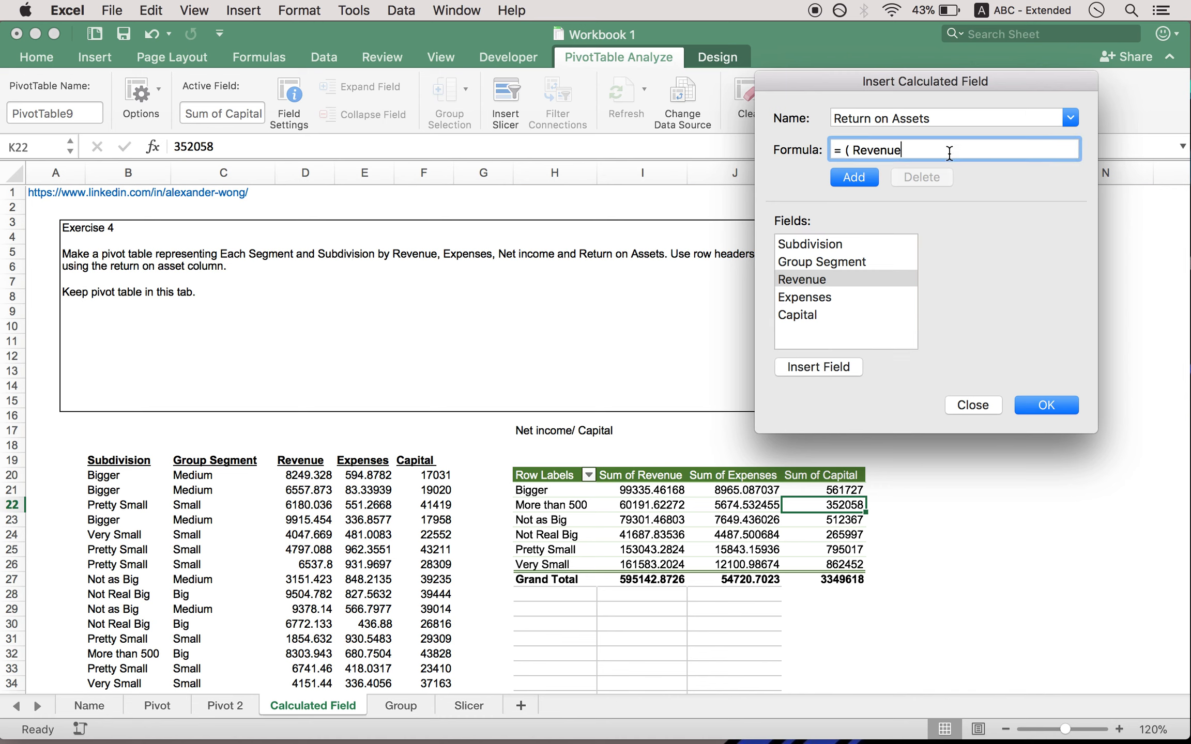
pyautogui.click(812, 300)
pyautogui.click(826, 367)
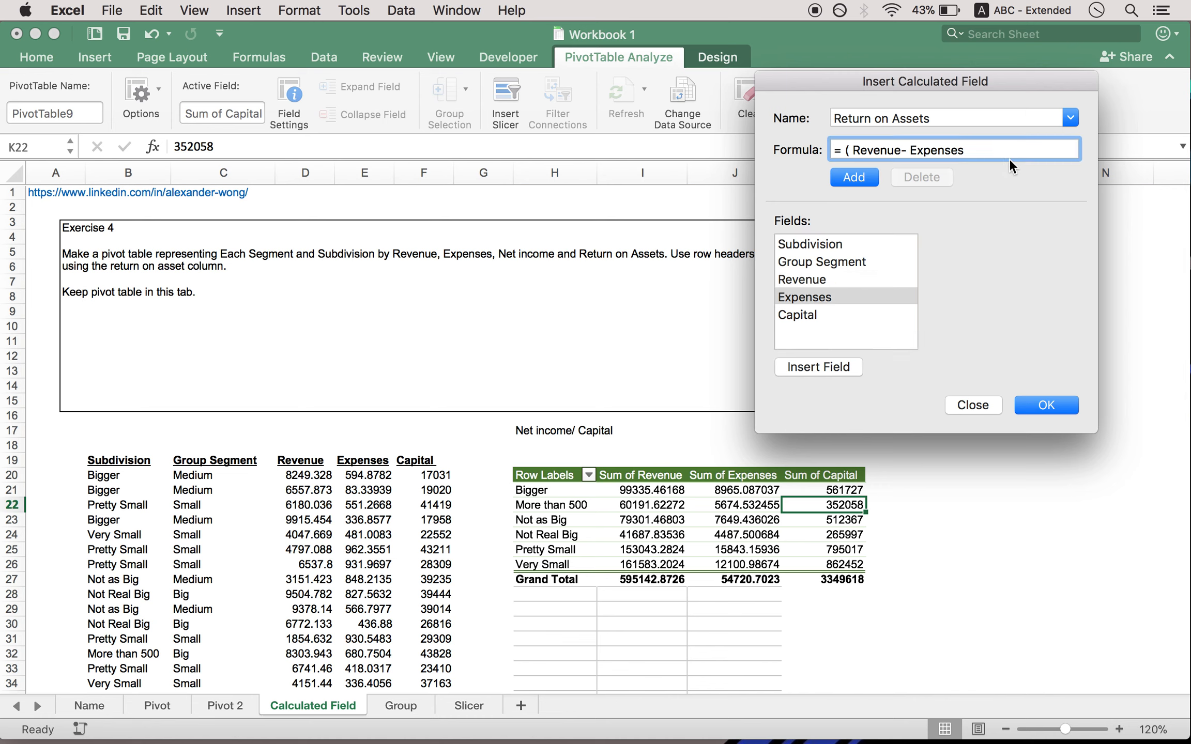
# Close the parenthesis, divide by the Capital field and add the calculated field, allowing the destination cells to be replaced.
pyautogui.write(')/')
pyautogui.click(822, 313)
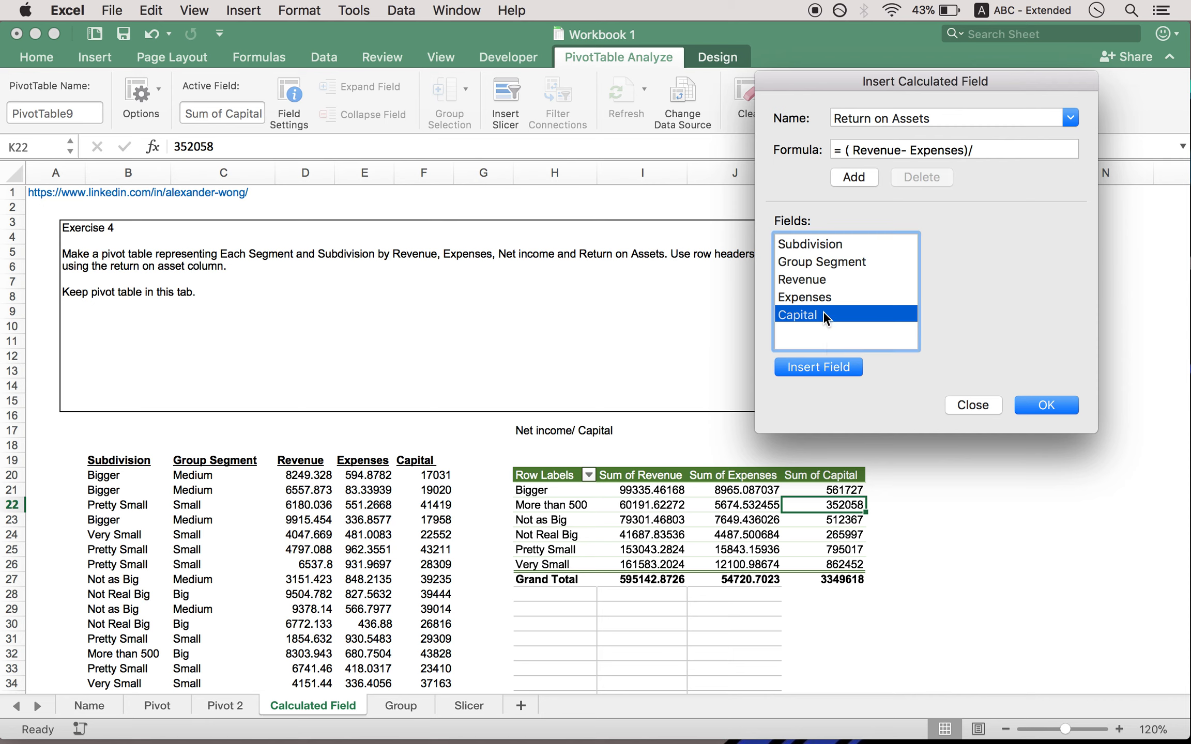
pyautogui.click(819, 367)
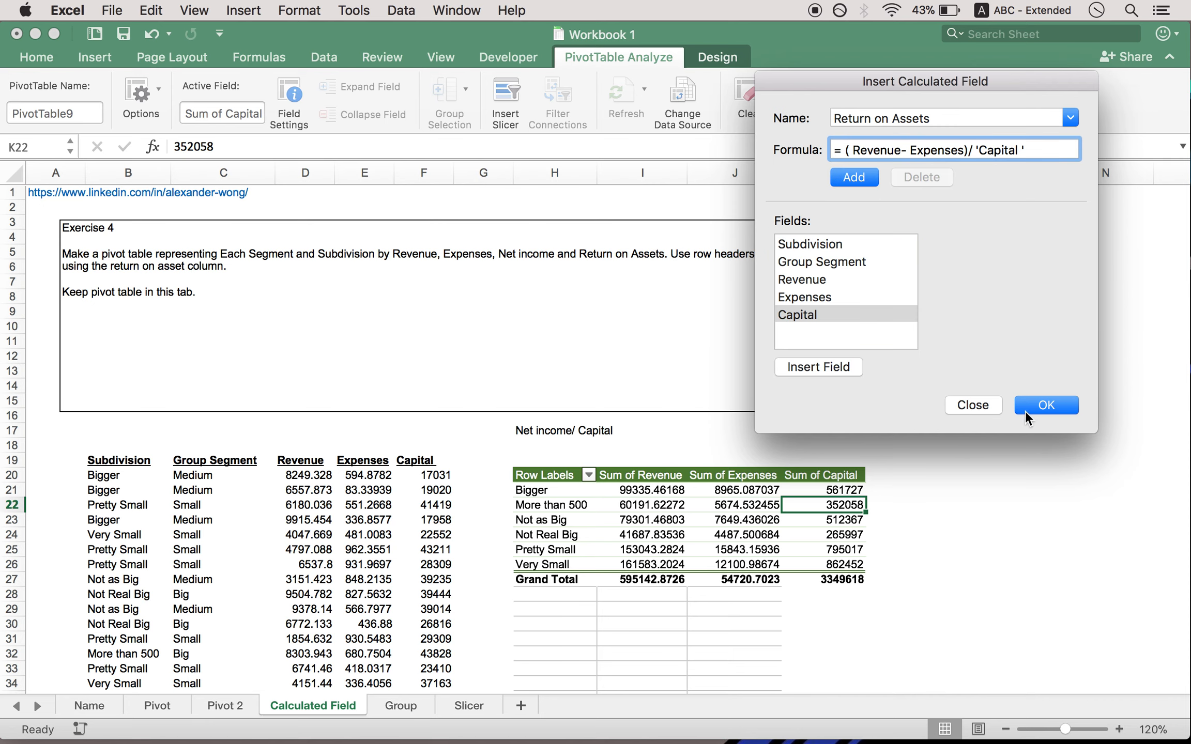
pyautogui.click(1054, 407)
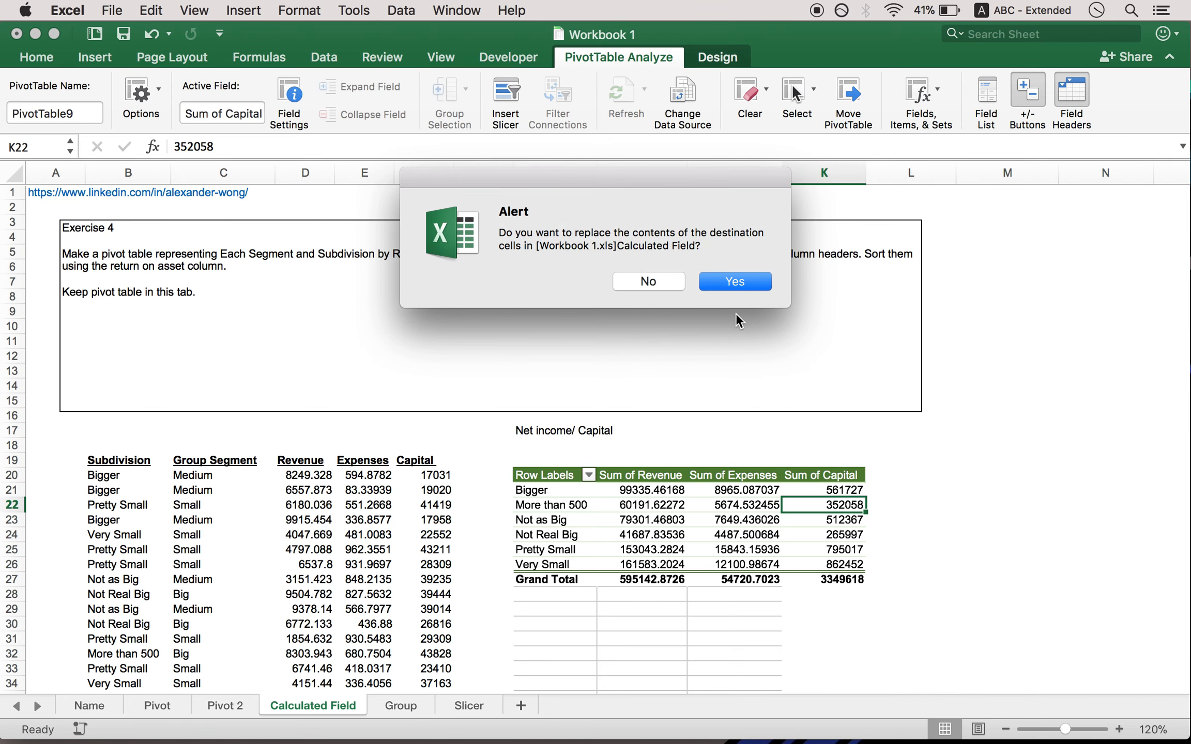
pyautogui.click(753, 282)
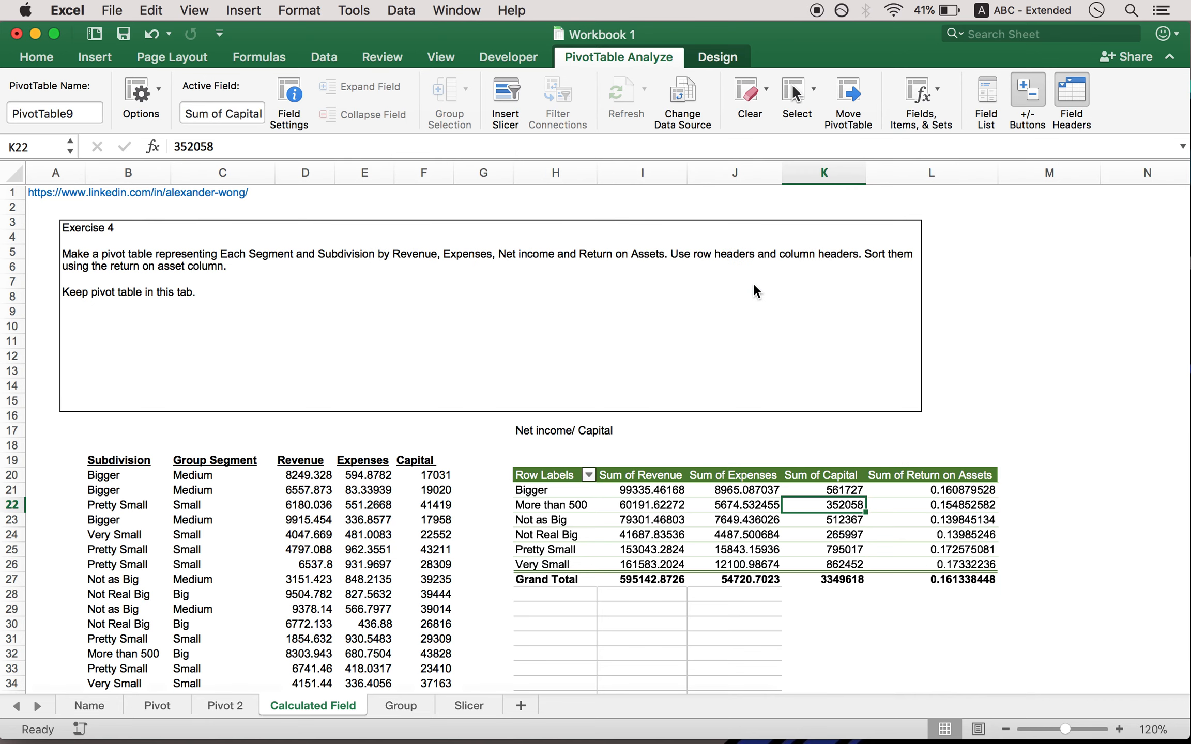
pyautogui.click(962, 492)
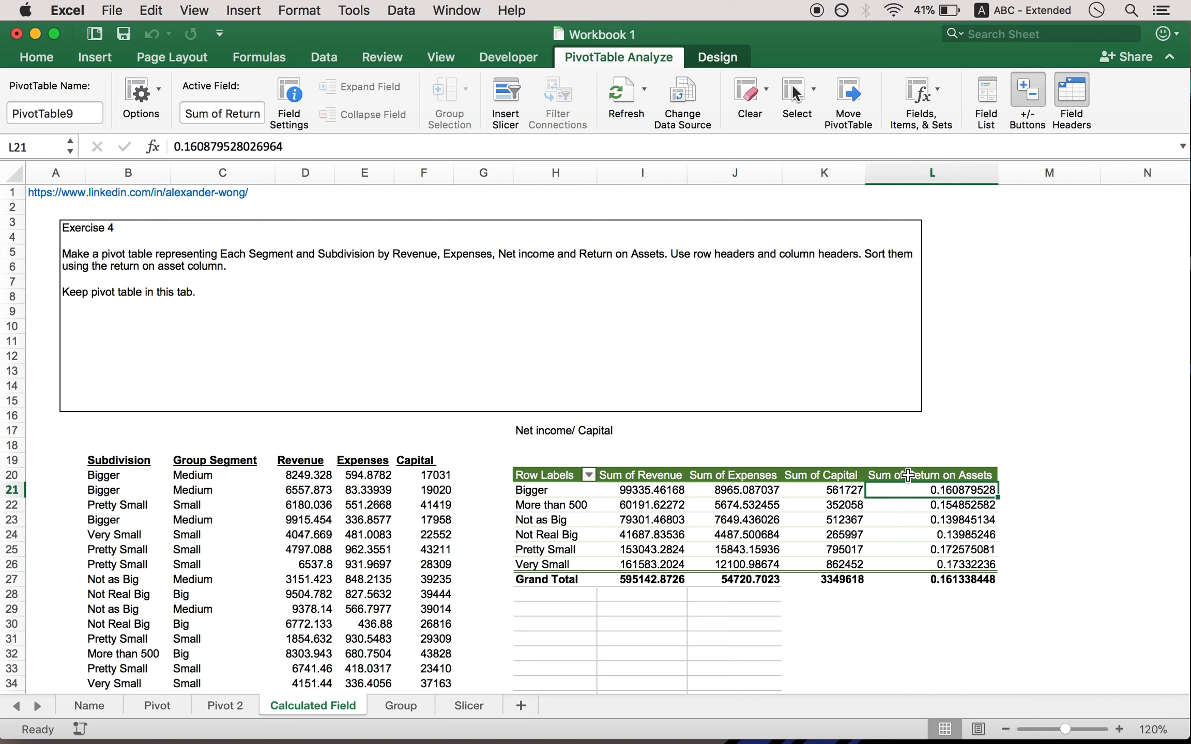
pyautogui.scroll(-3, 908, 475)
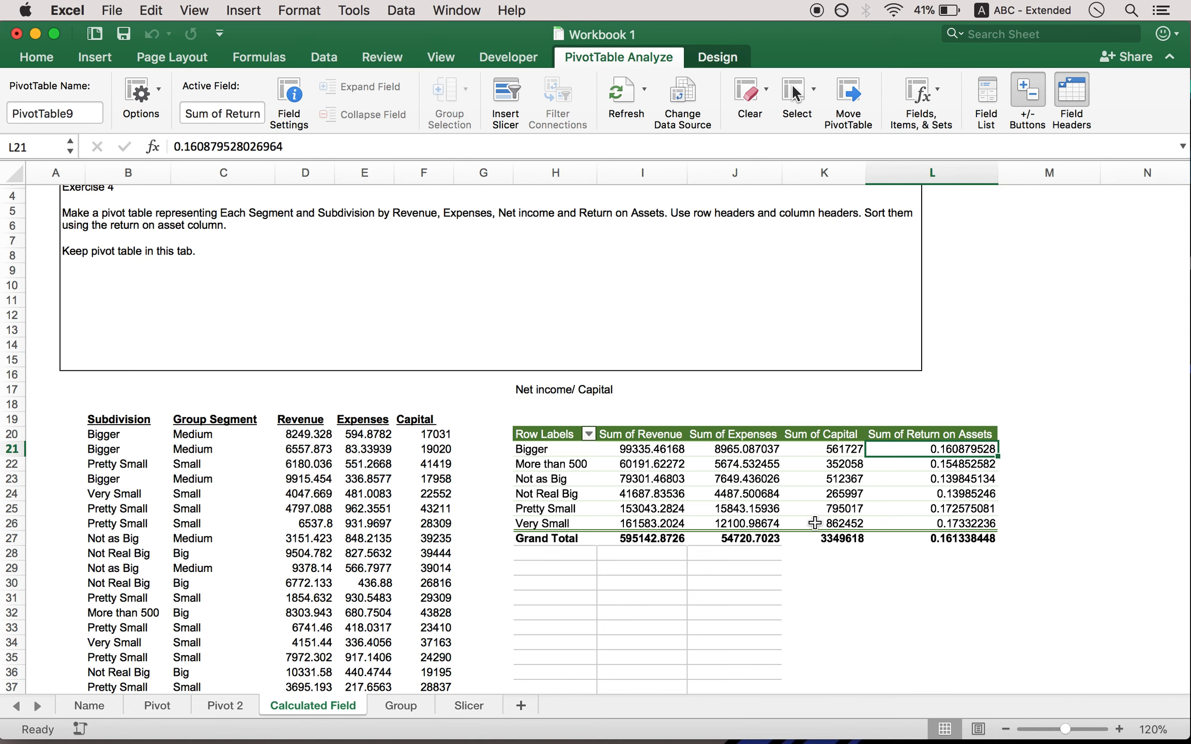
# Create a pivot table at cell H13 of the existing Group sheet from the data range B13:F112.
pyautogui.click(393, 708)
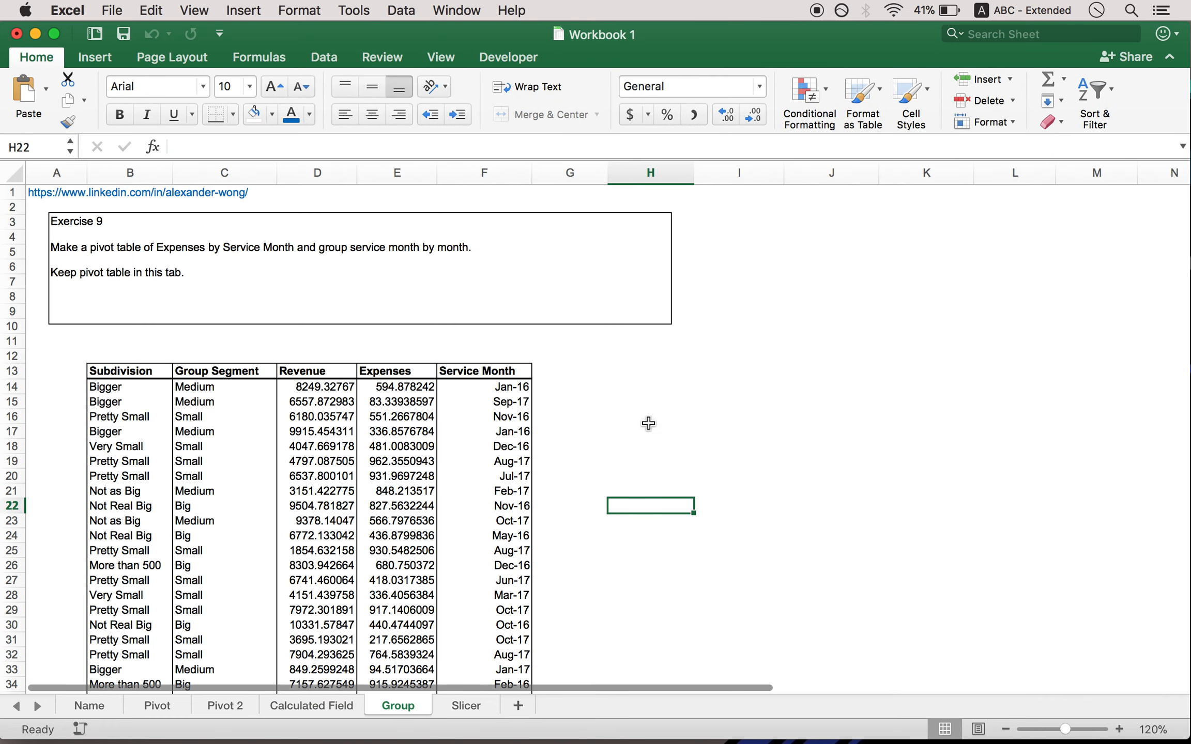
pyautogui.click(675, 376)
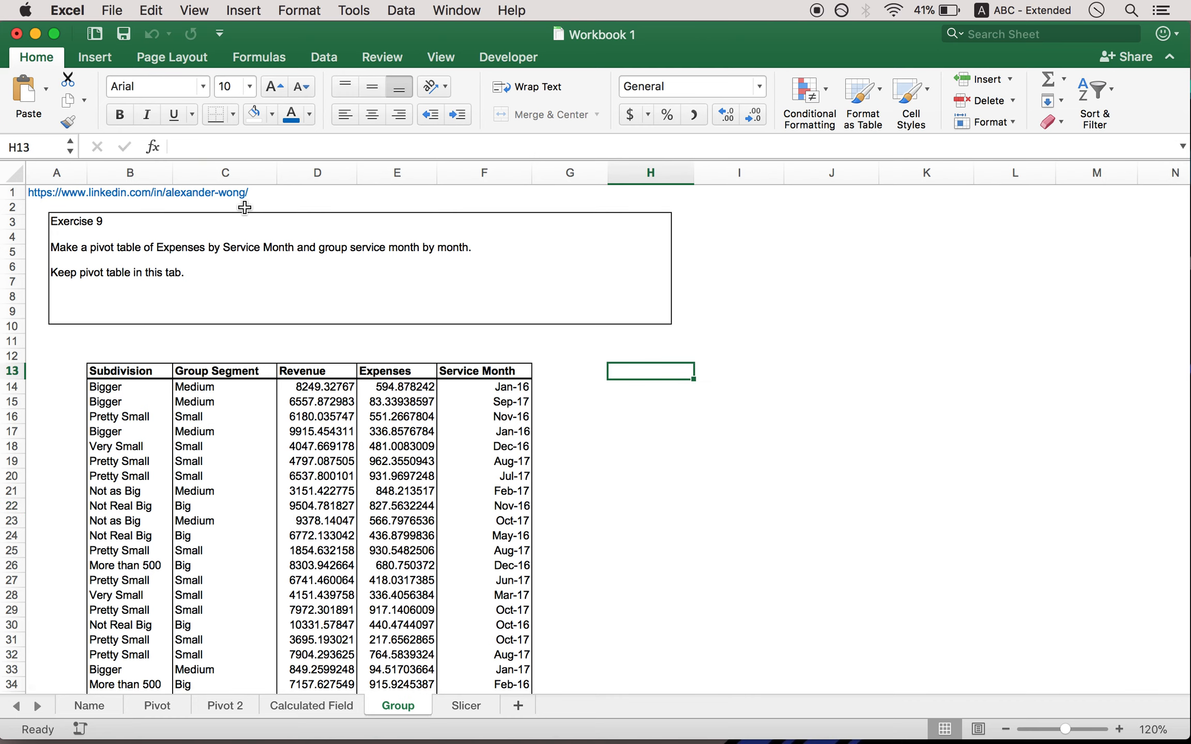
pyautogui.click(98, 58)
pyautogui.click(30, 88)
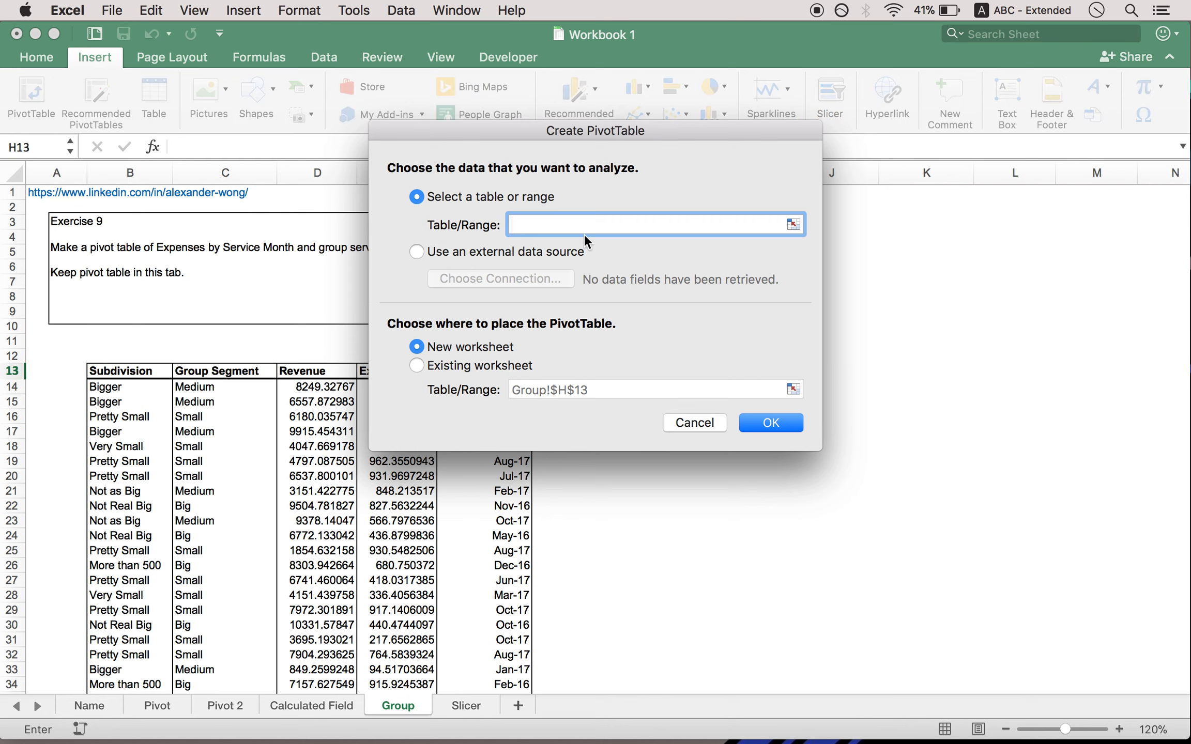
pyautogui.click(120, 372)
pyautogui.press('super+shift+Right')
pyautogui.press('super+shift+Down')
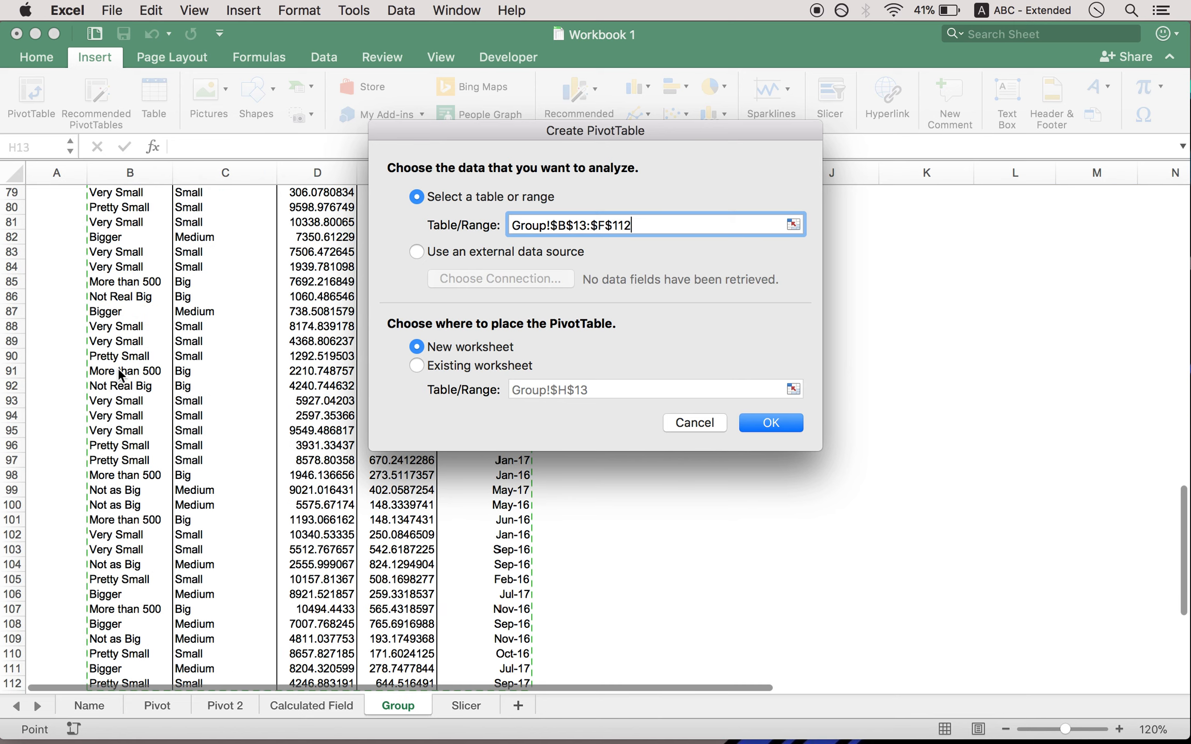
pyautogui.click(416, 366)
pyautogui.click(770, 423)
pyautogui.scroll(3, 812, 407)
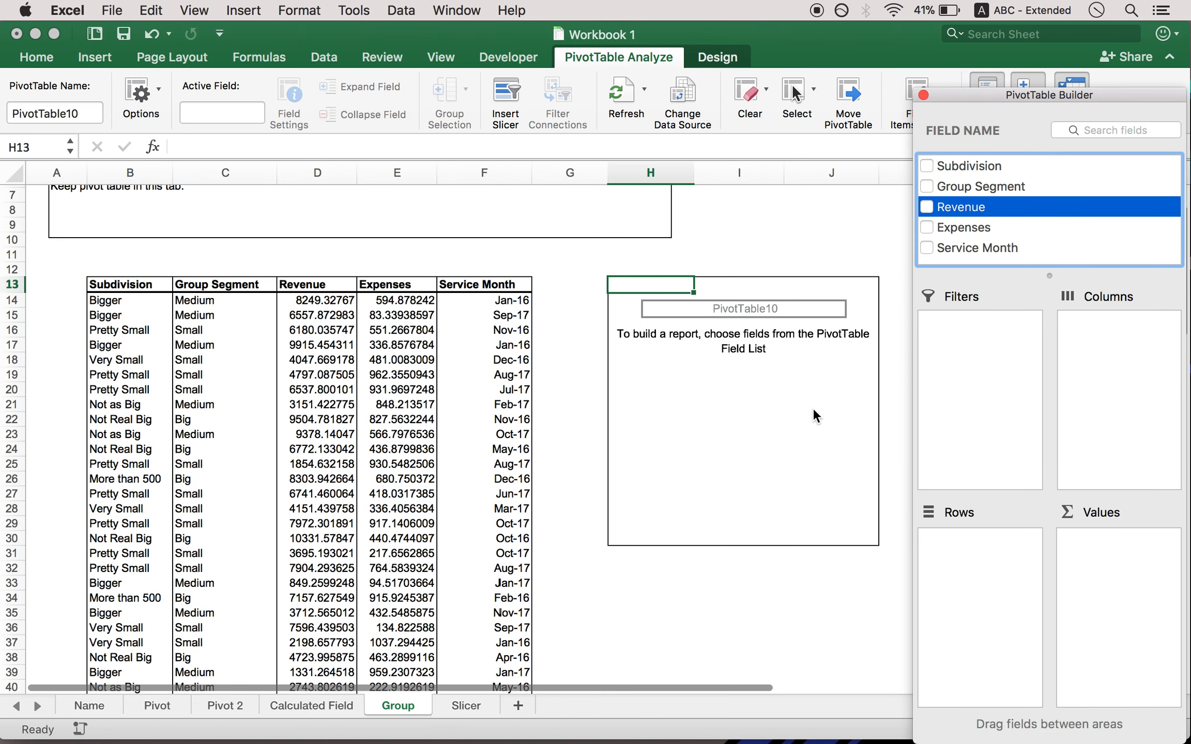
# Add Service Month to the new pivot table's rows, trying Group Segment there first and removing it again.
pyautogui.click(932, 183)
pyautogui.scroll(3, 801, 337)
pyautogui.click(959, 539)
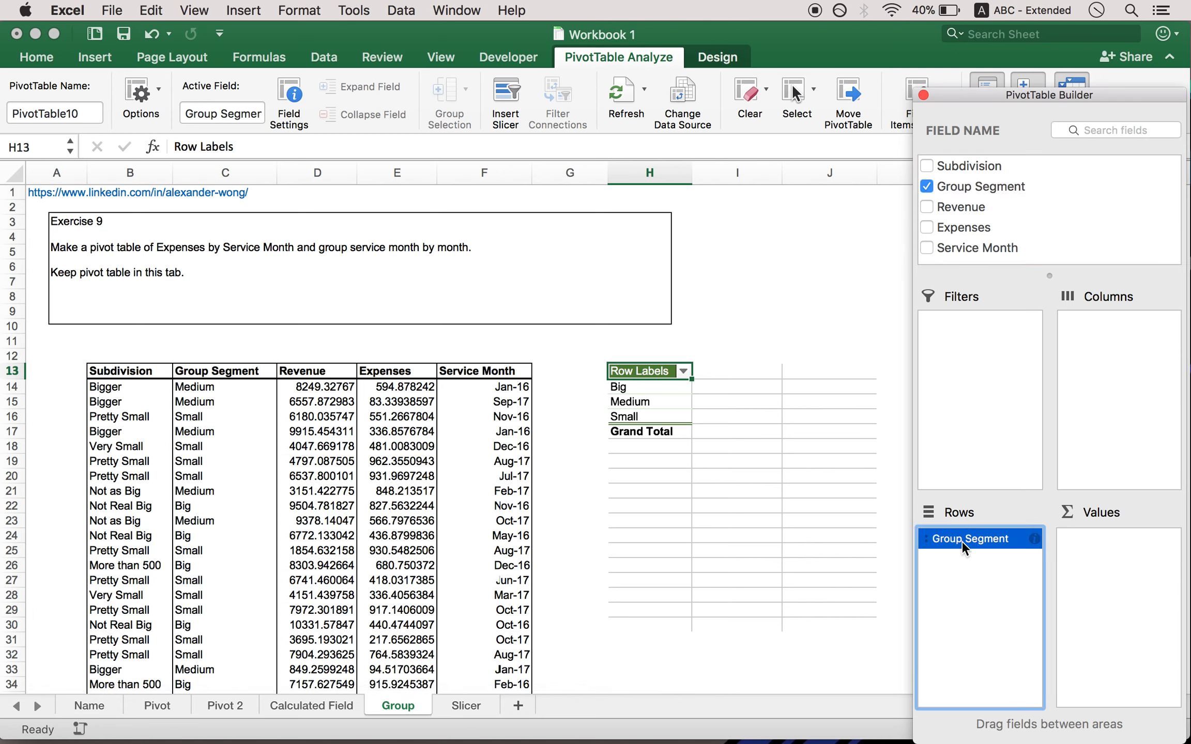
pyautogui.moveTo(960, 541); pyautogui.dragTo(834, 543)
pyautogui.moveTo(946, 245); pyautogui.dragTo(987, 575)
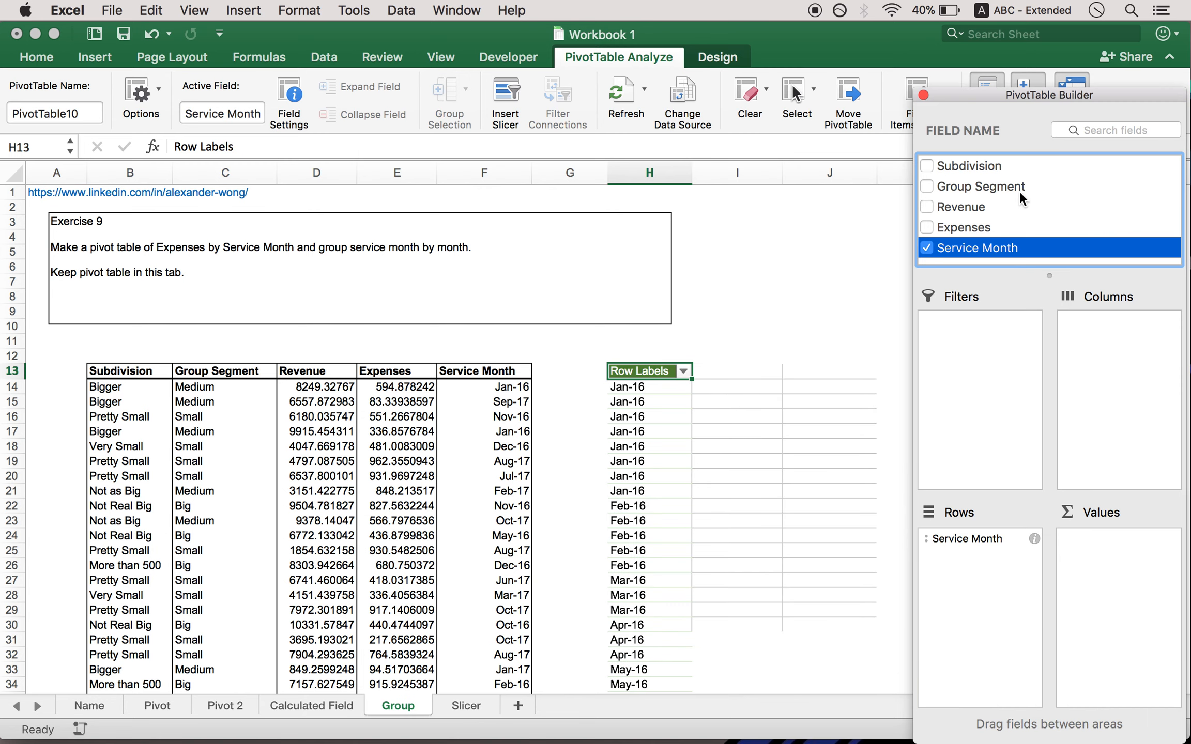
# Add Revenue and Expenses to the pivot table's values and close the field list.
pyautogui.click(977, 229)
pyautogui.moveTo(974, 206); pyautogui.dragTo(1142, 610)
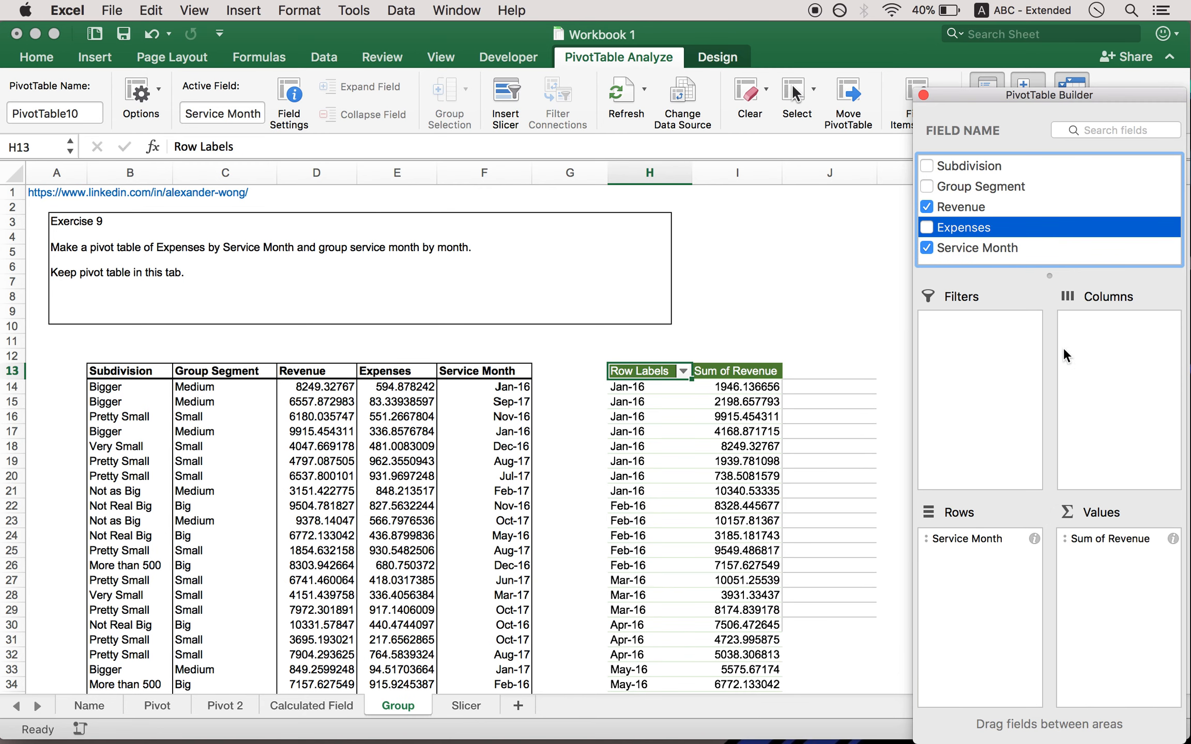
pyautogui.moveTo(973, 230); pyautogui.dragTo(1130, 612)
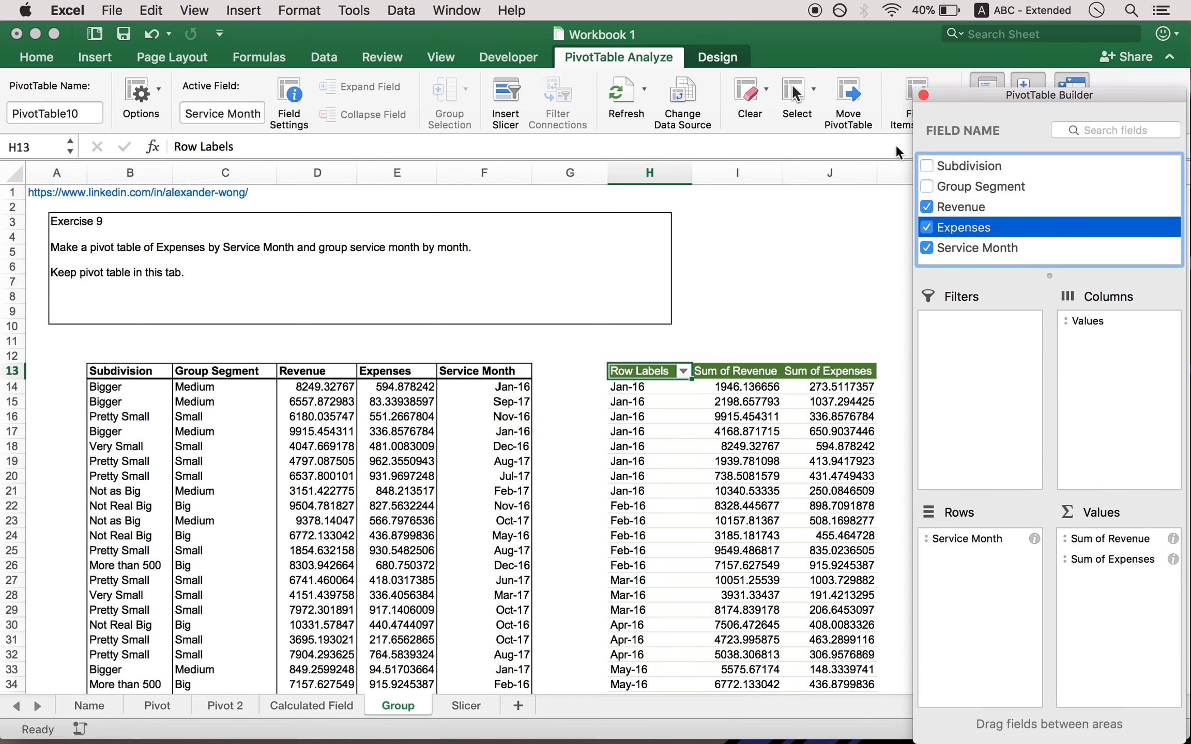
pyautogui.click(924, 95)
# Look through the pivot table's Service Month rows and check the full dates behind the January 2016 labels.
pyautogui.scroll(-10, 817, 376)
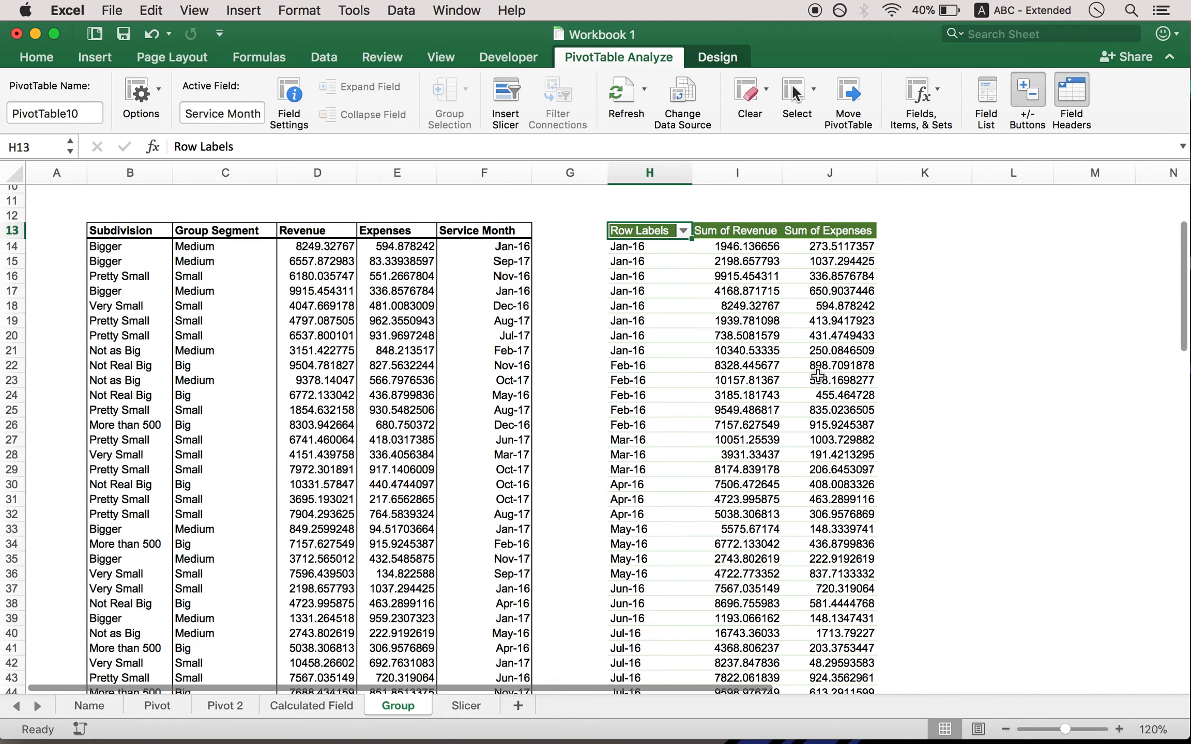
pyautogui.scroll(-20, 817, 376)
pyautogui.scroll(18, 817, 375)
pyautogui.scroll(12, 817, 376)
pyautogui.scroll(-1, 816, 376)
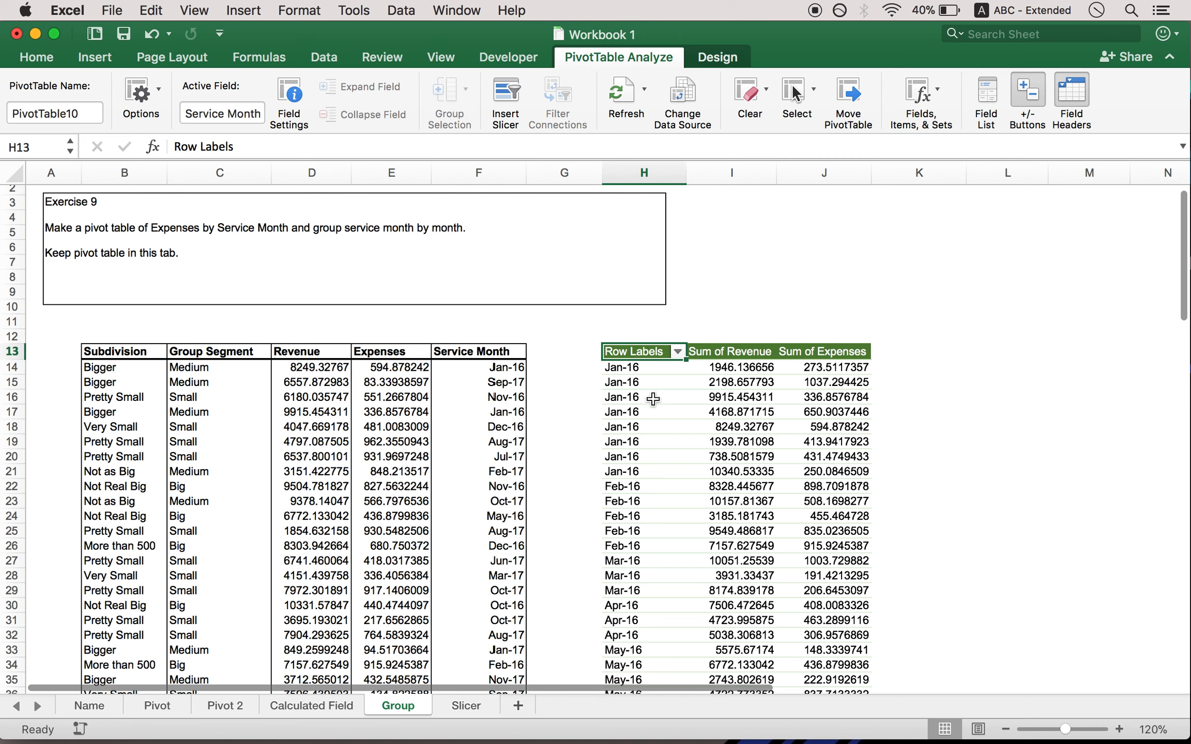
pyautogui.click(632, 429)
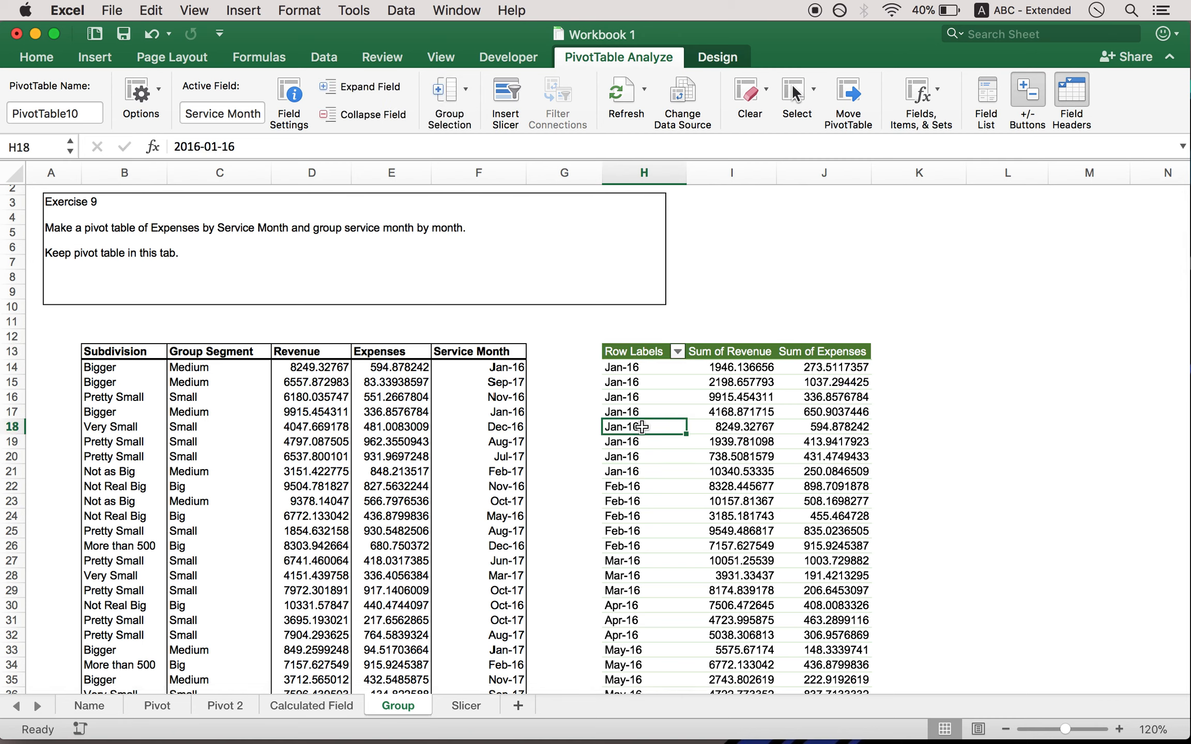
pyautogui.click(636, 394)
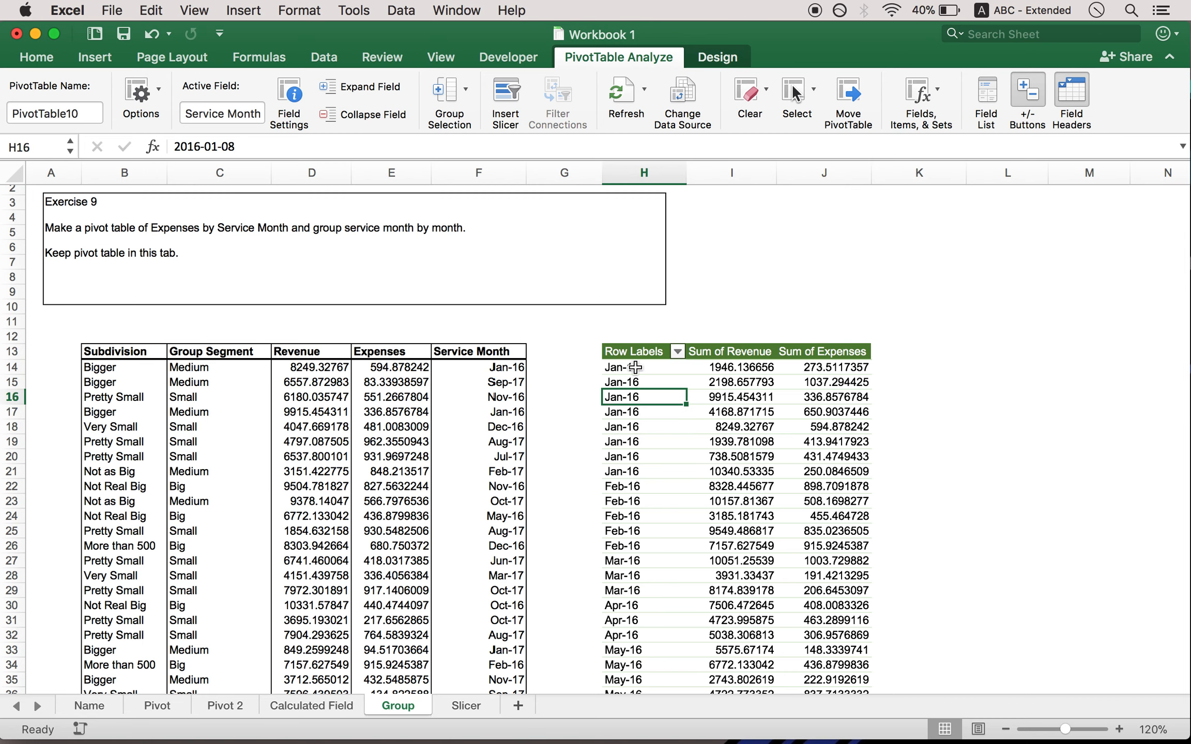
# Select all Service Month row labels in the pivot table and group them by Months.
pyautogui.click(635, 379)
pyautogui.click(635, 394)
pyautogui.click(635, 406)
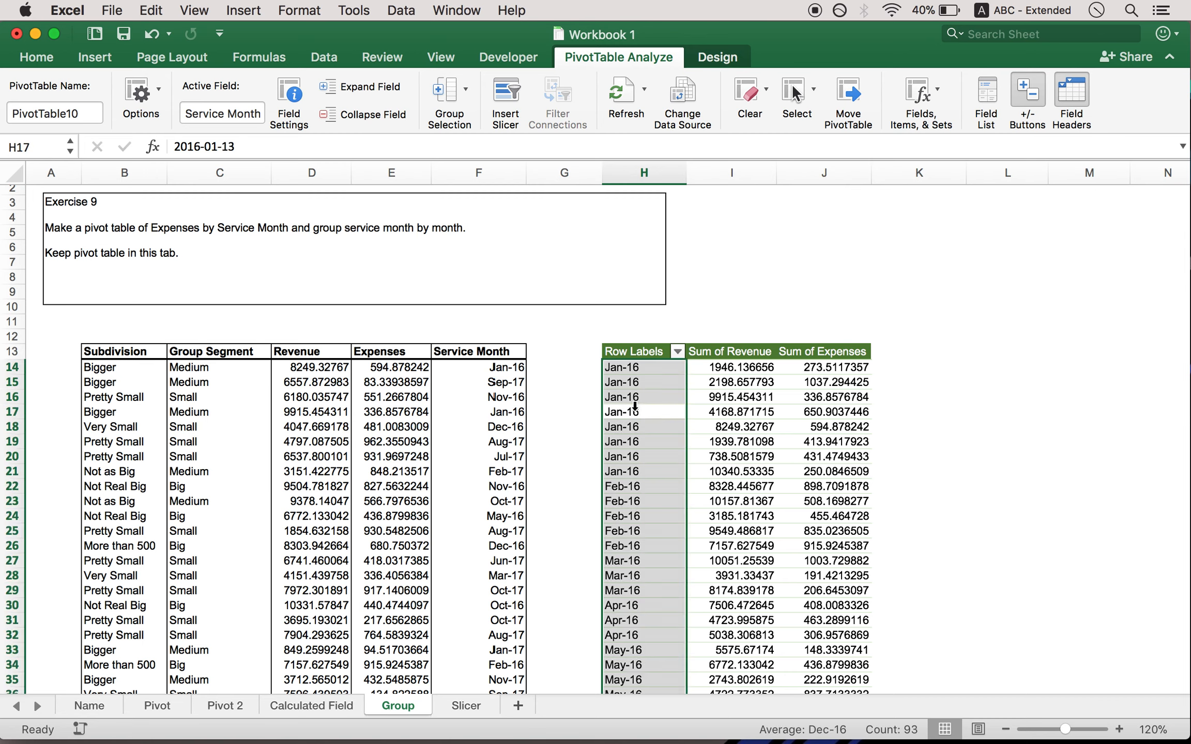
pyautogui.click(463, 96)
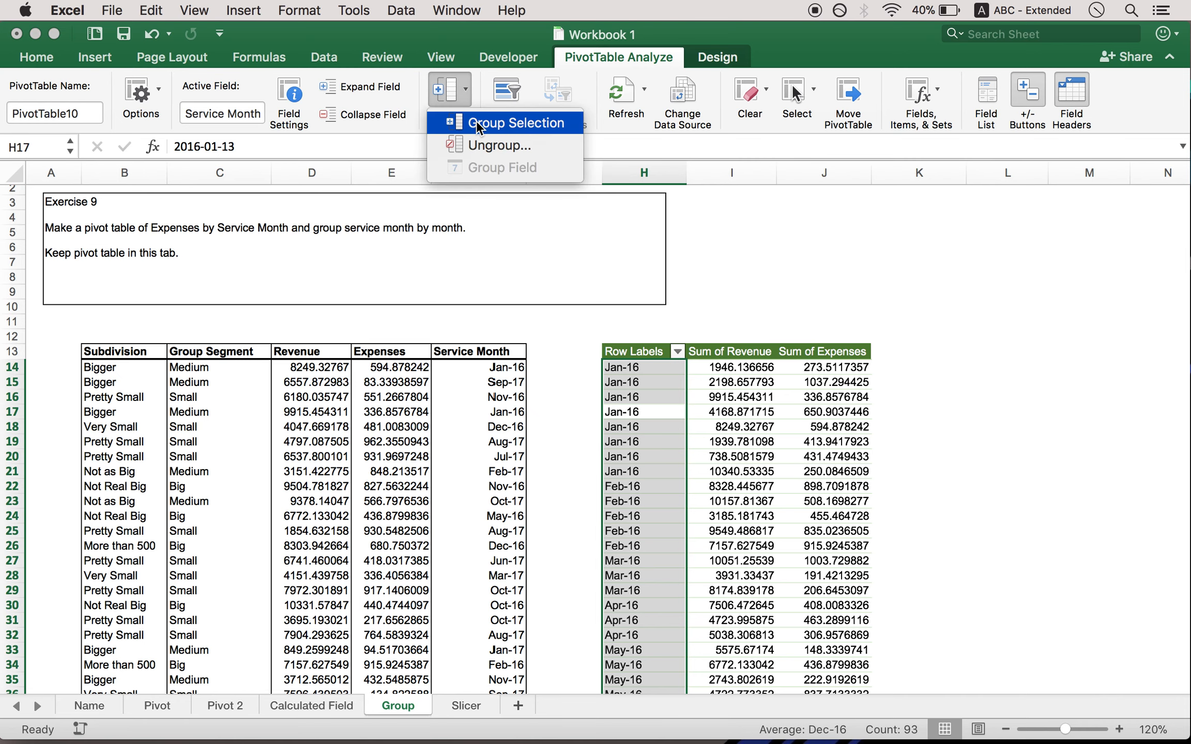
pyautogui.click(477, 123)
pyautogui.moveTo(537, 125); pyautogui.dragTo(845, 76)
pyautogui.click(864, 267)
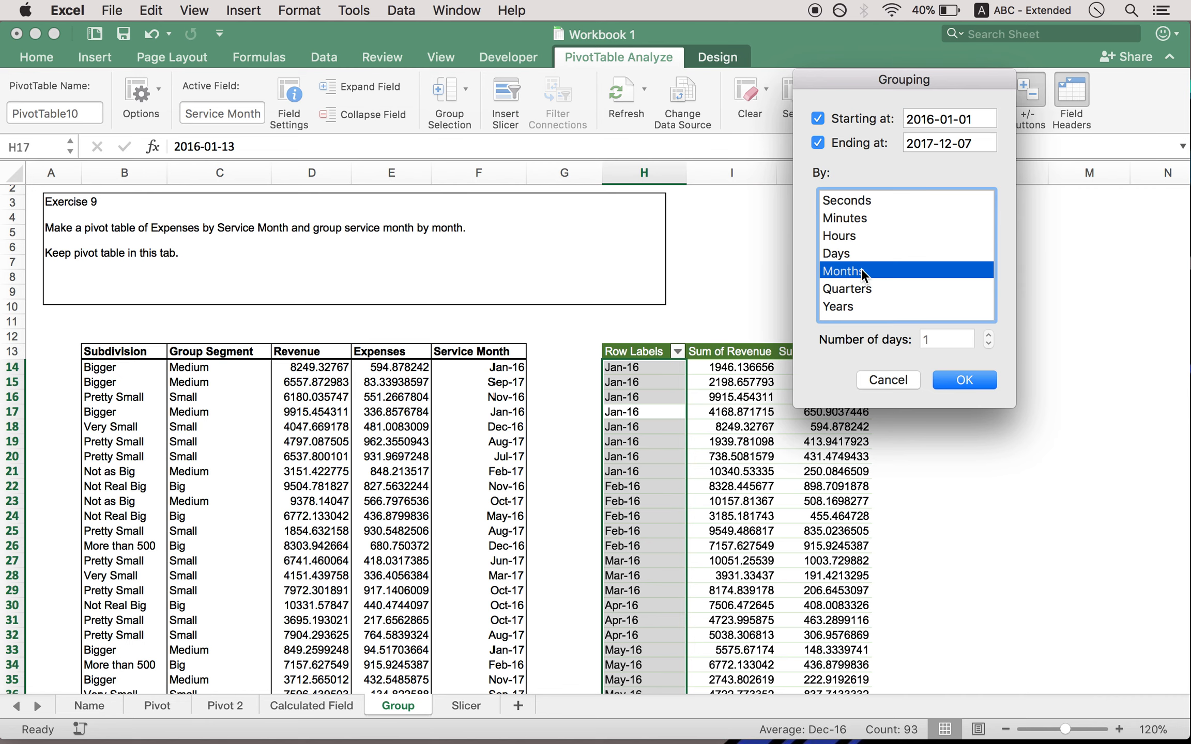
pyautogui.click(965, 379)
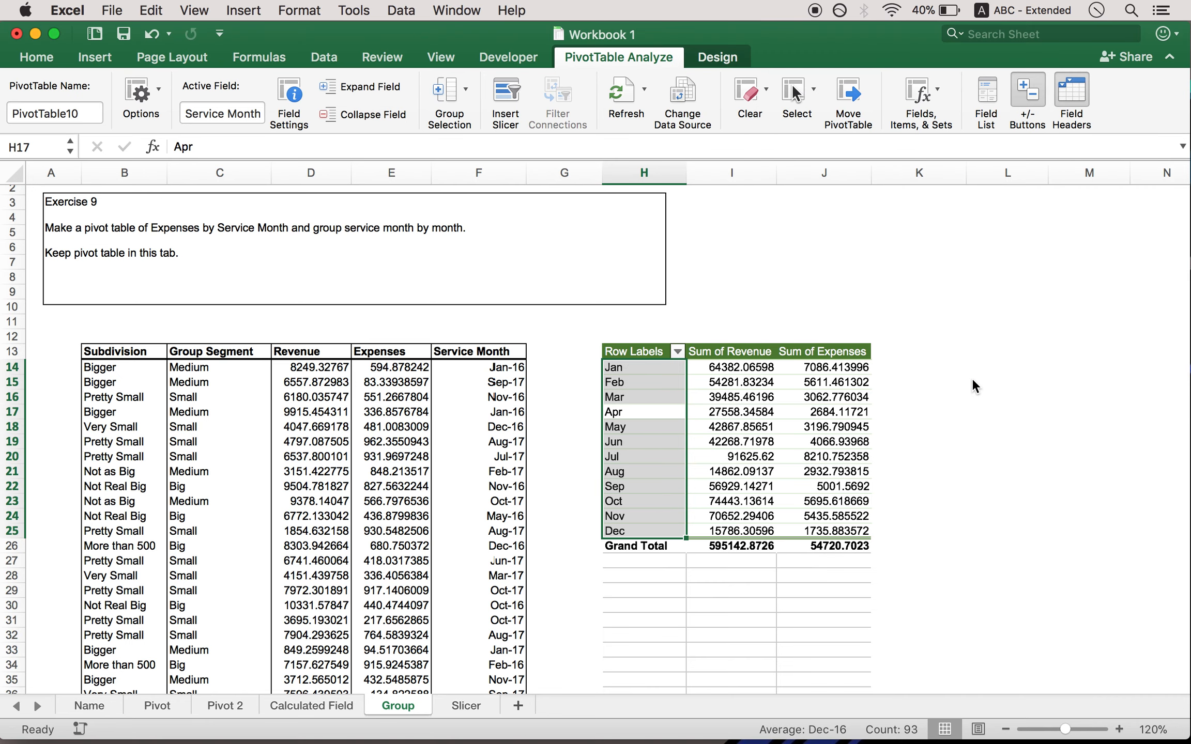
# Compare the grouped month labels with the full dates in the source data's Service Month column.
pyautogui.click(640, 412)
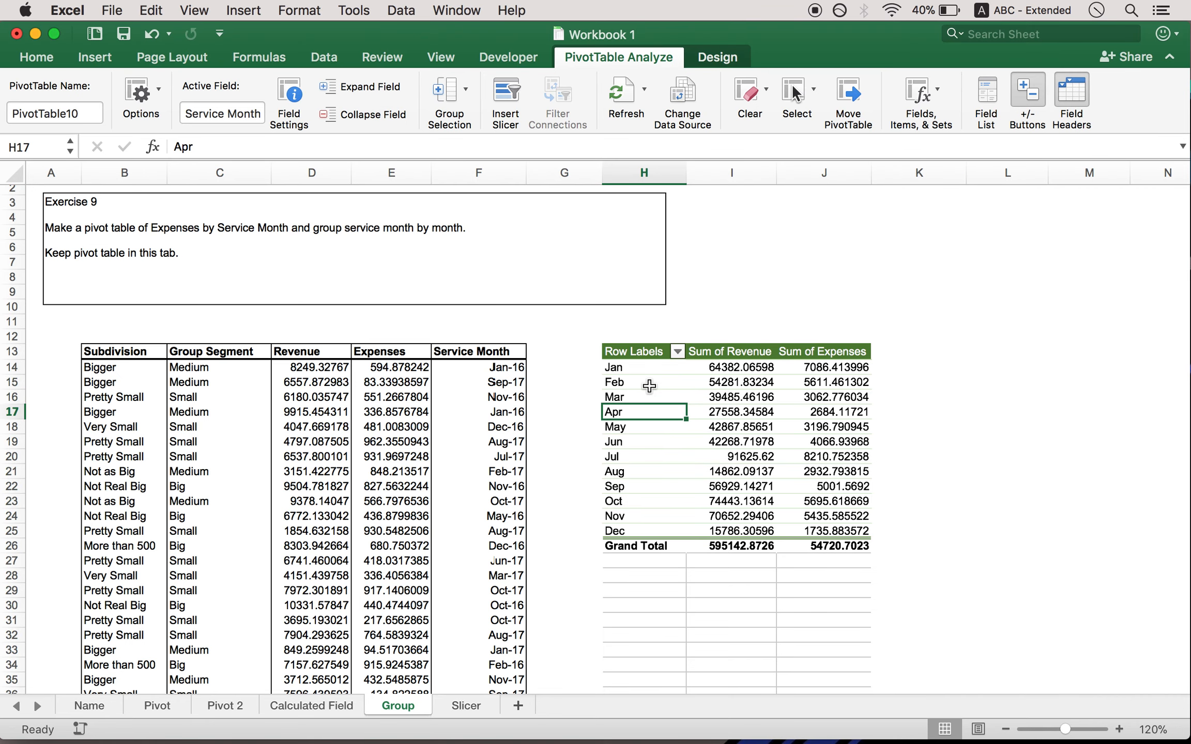
pyautogui.click(650, 368)
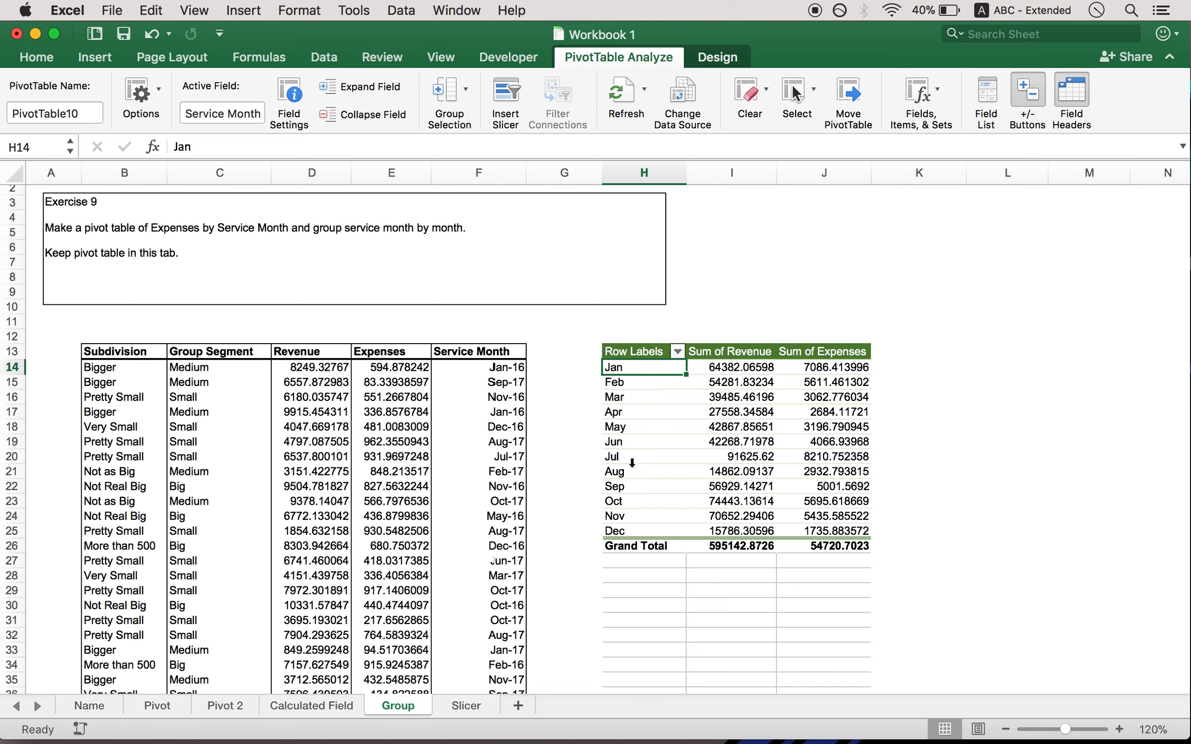
pyautogui.click(478, 387)
pyautogui.press('Up')
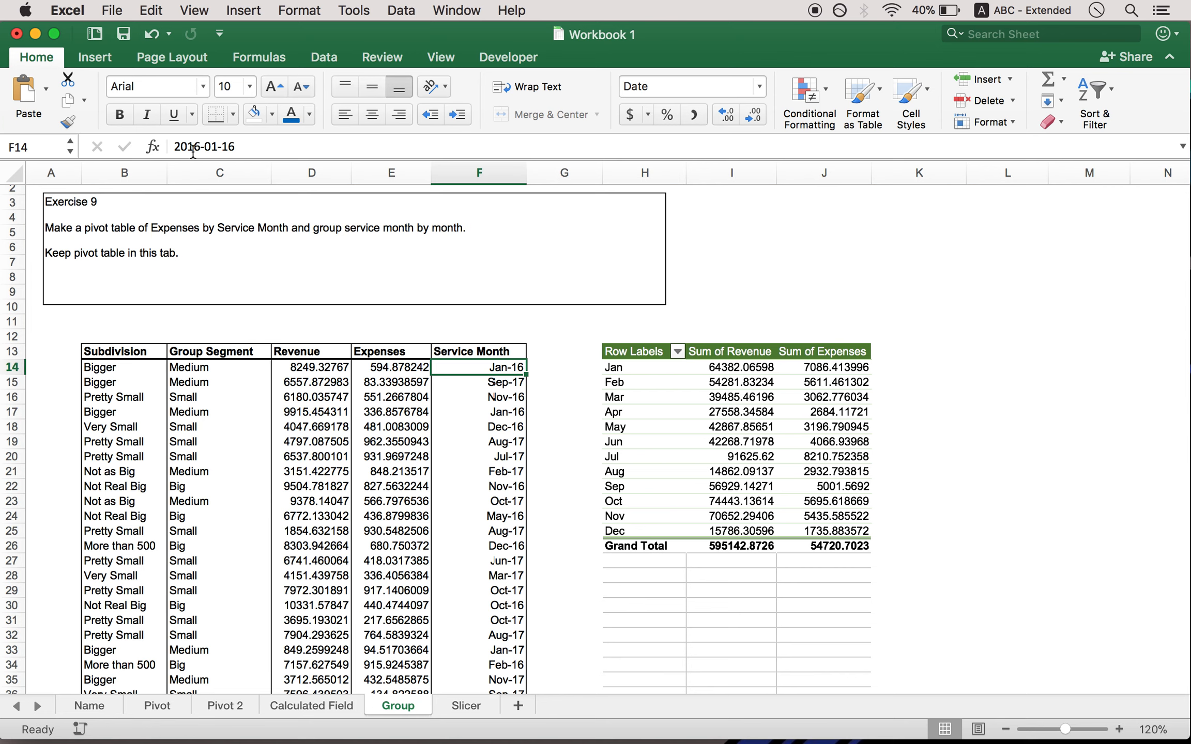
pyautogui.press('Down')
pyautogui.press('Down')
pyautogui.press('Down')
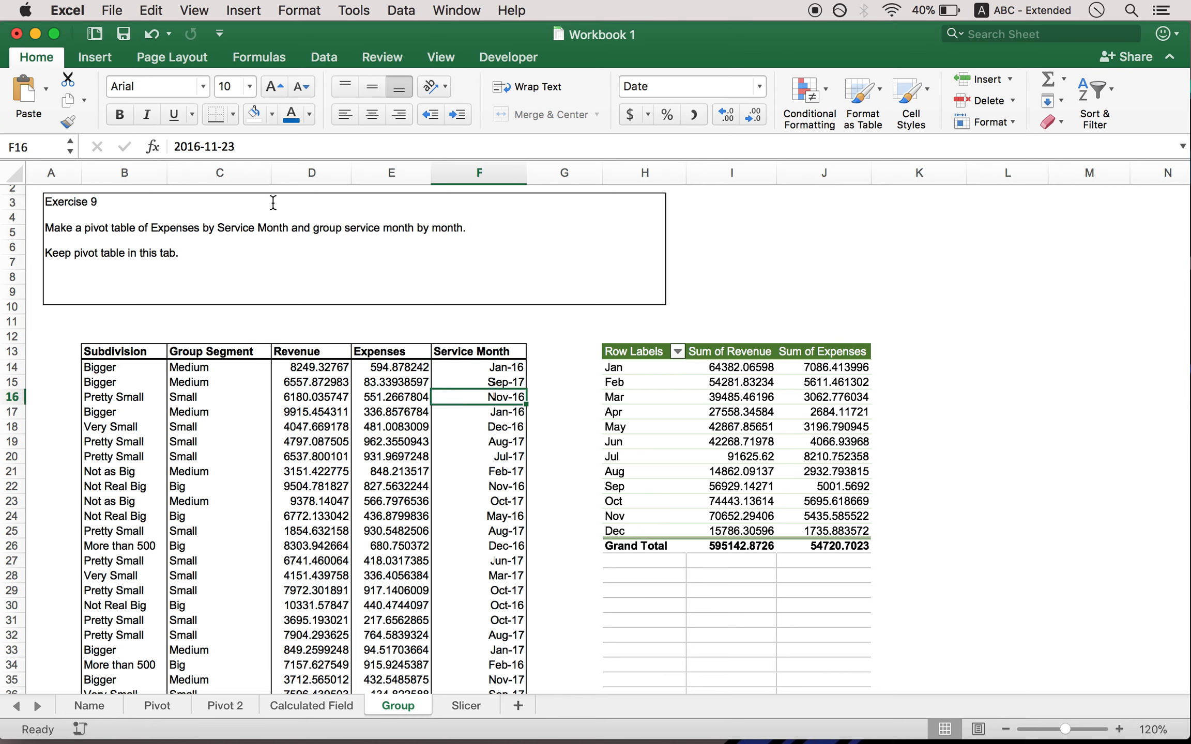
pyautogui.press('Down')
pyautogui.press('Down')
pyautogui.press('Down')
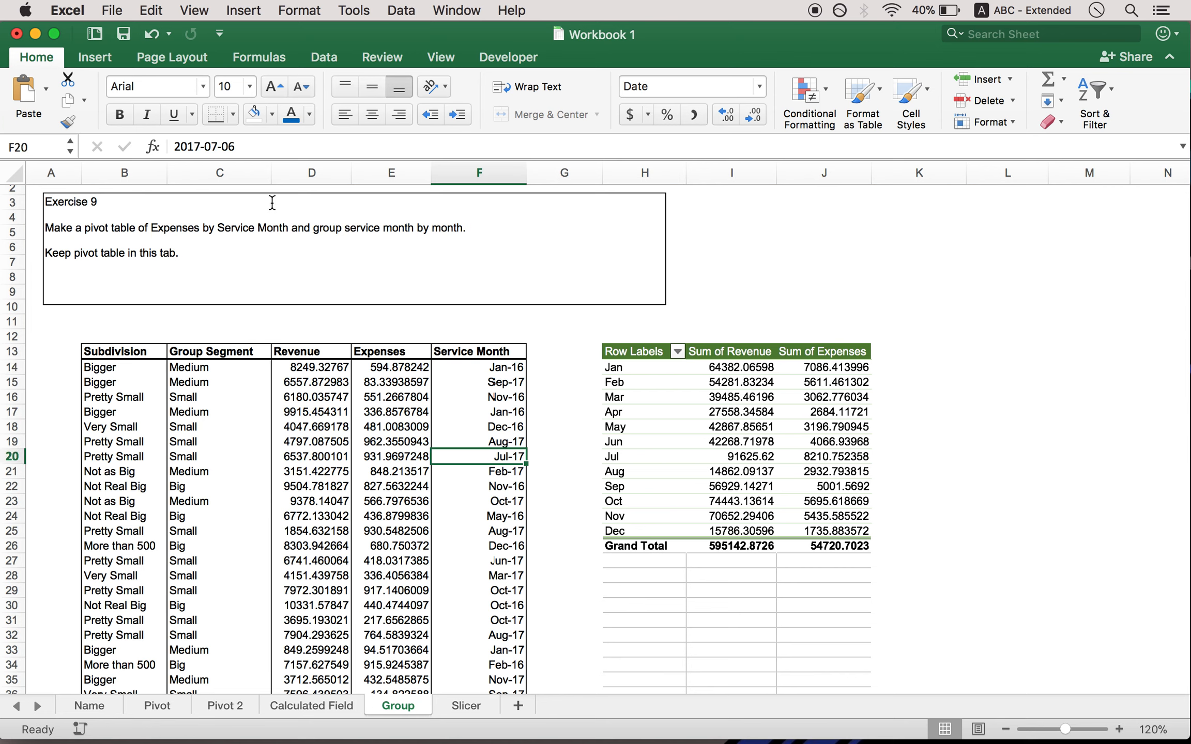
# Regroup the pivot table's month row labels by both Months and Years.
pyautogui.moveTo(626, 368); pyautogui.dragTo(644, 526)
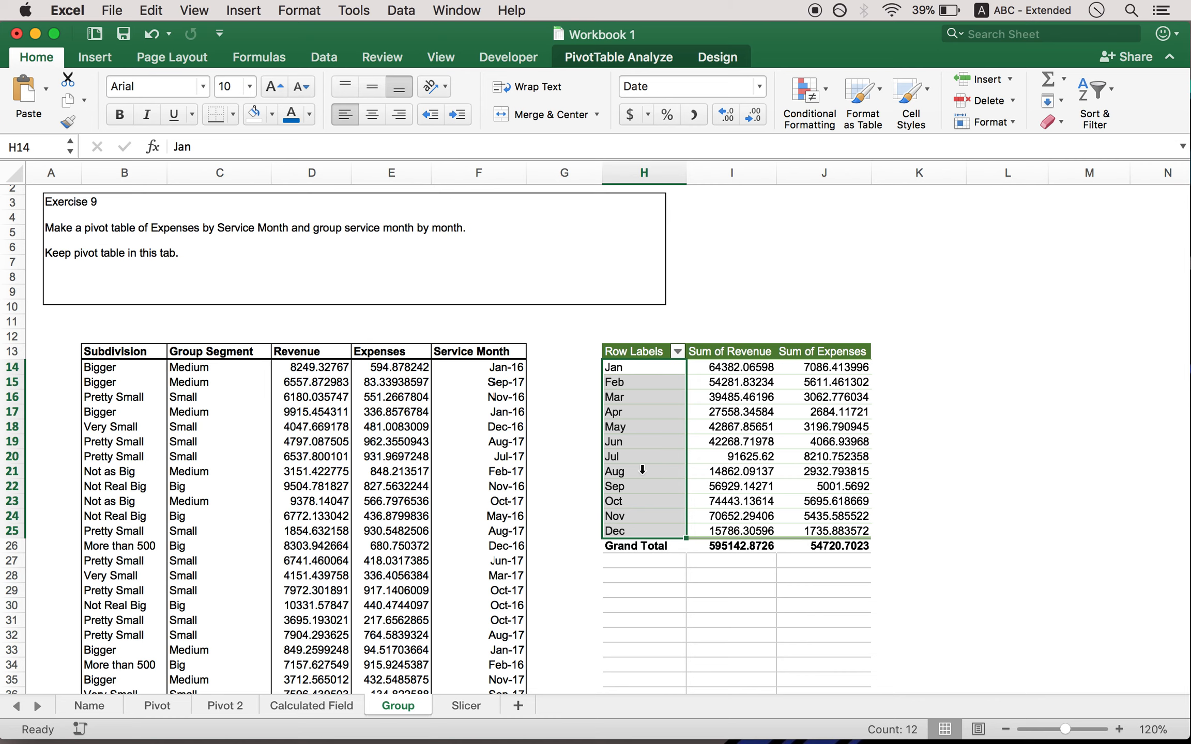
pyautogui.click(600, 52)
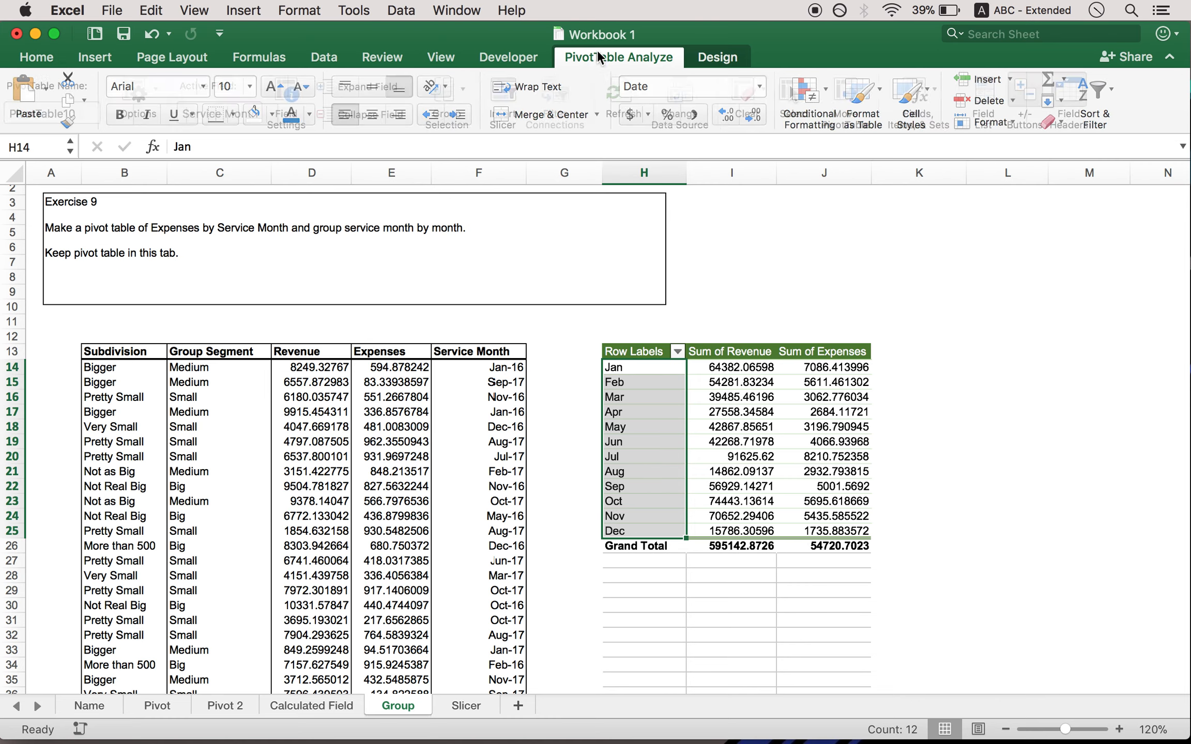
pyautogui.click(447, 90)
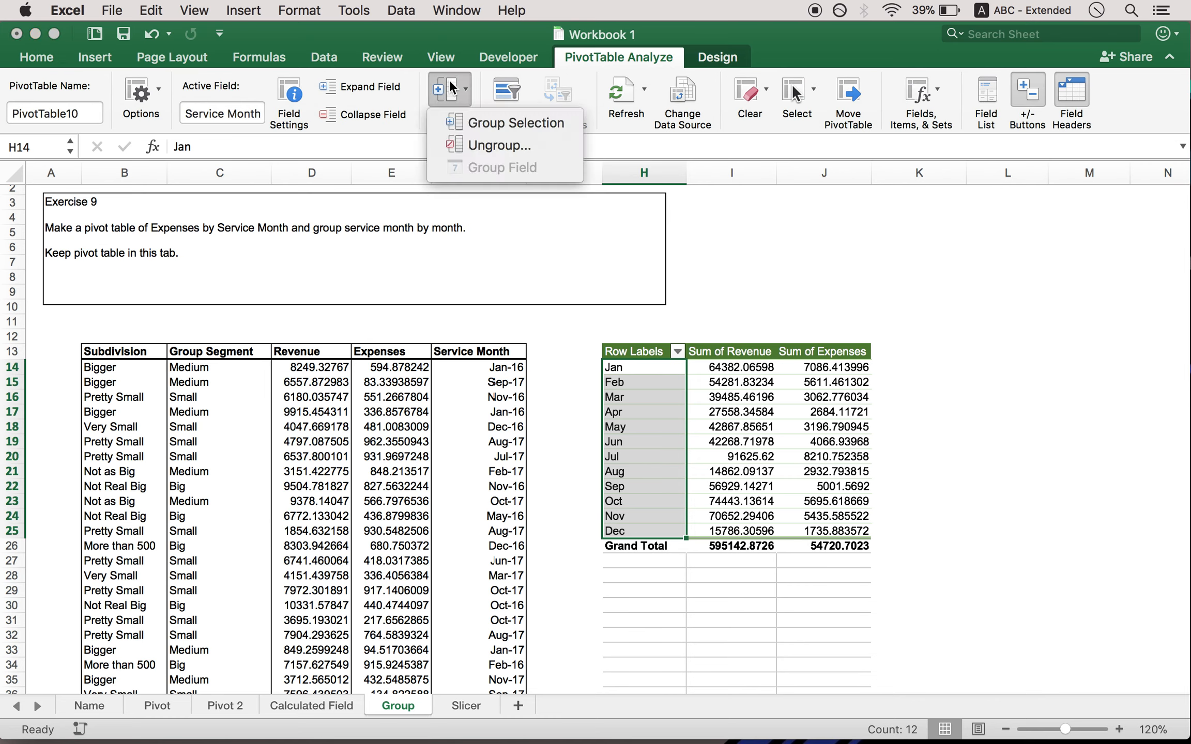
pyautogui.click(522, 124)
pyautogui.click(569, 321)
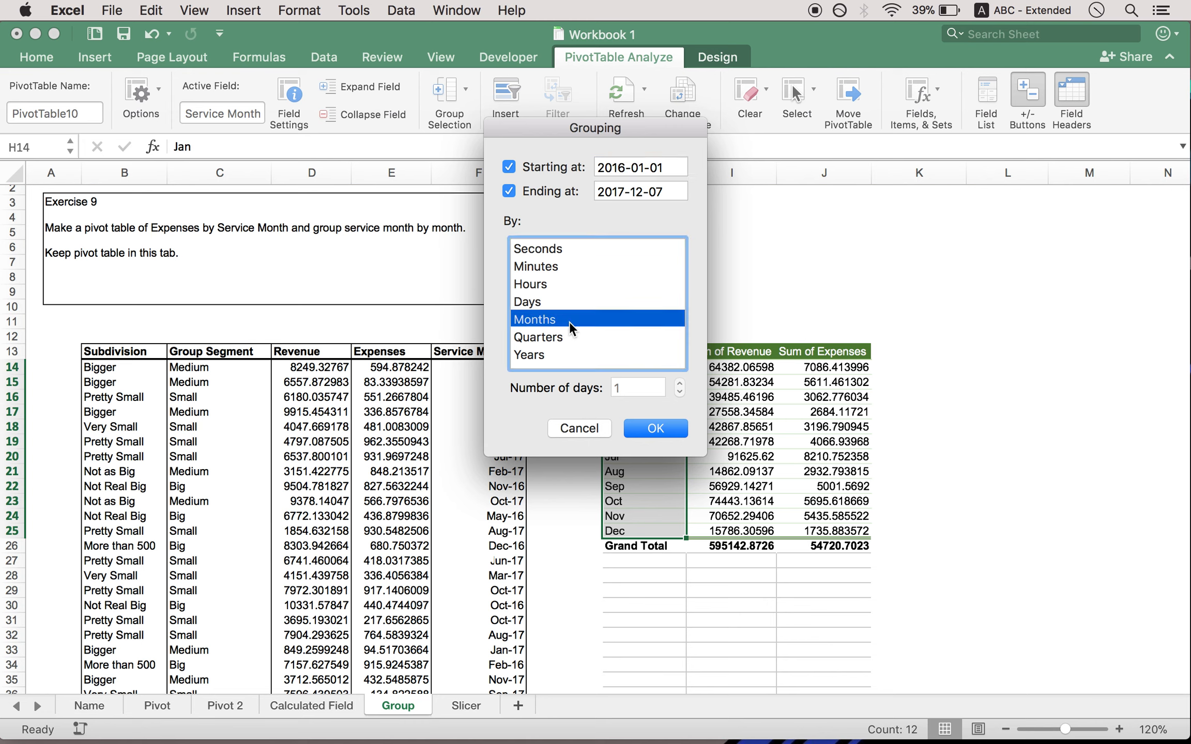
pyautogui.click(545, 359)
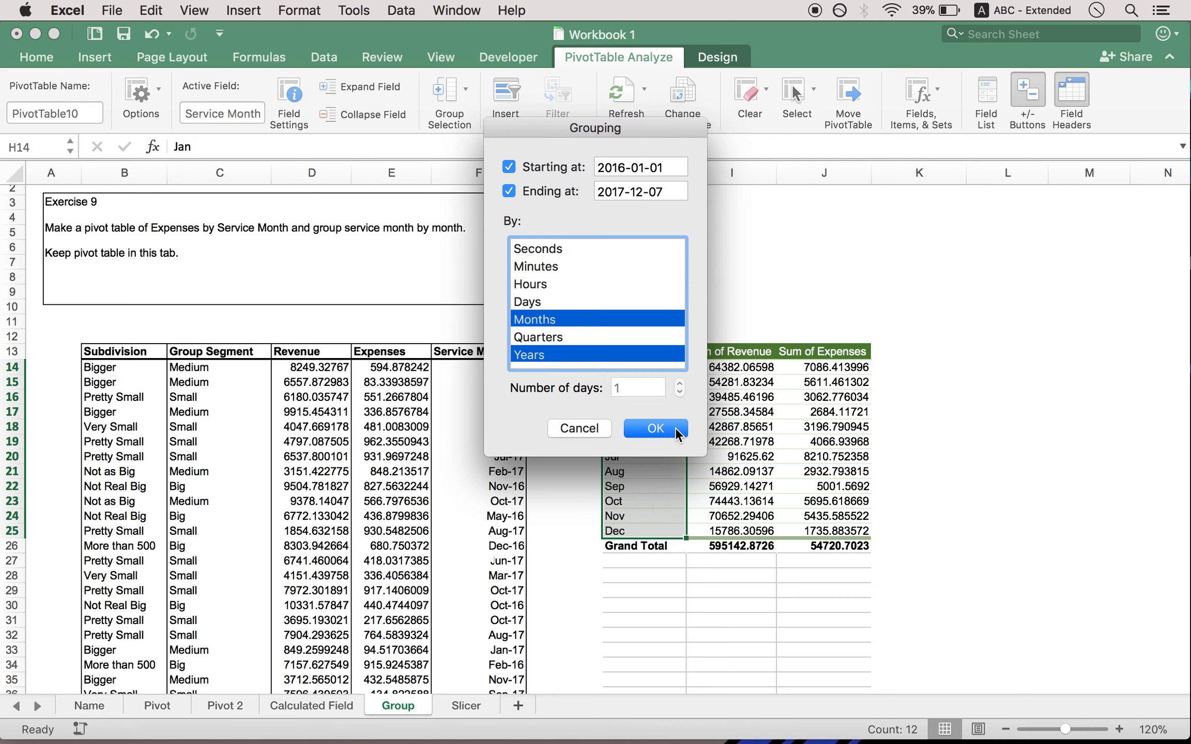
pyautogui.click(655, 429)
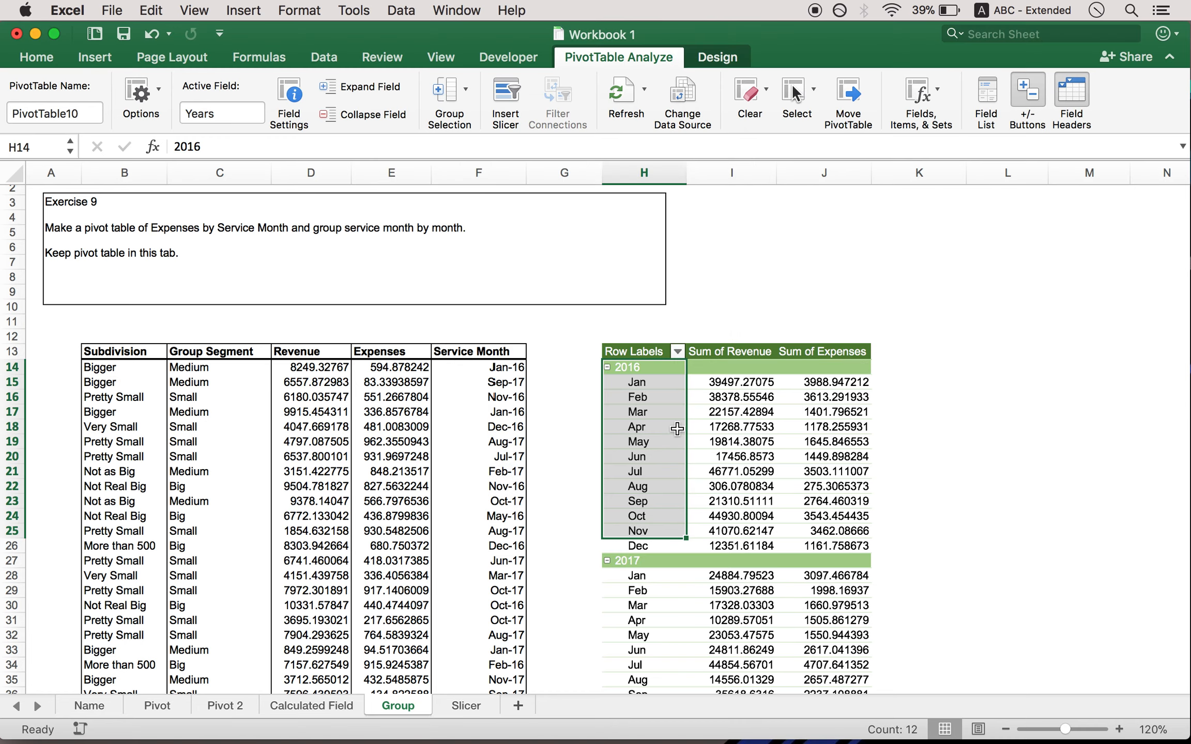
pyautogui.click(884, 517)
pyautogui.scroll(-5, 881, 522)
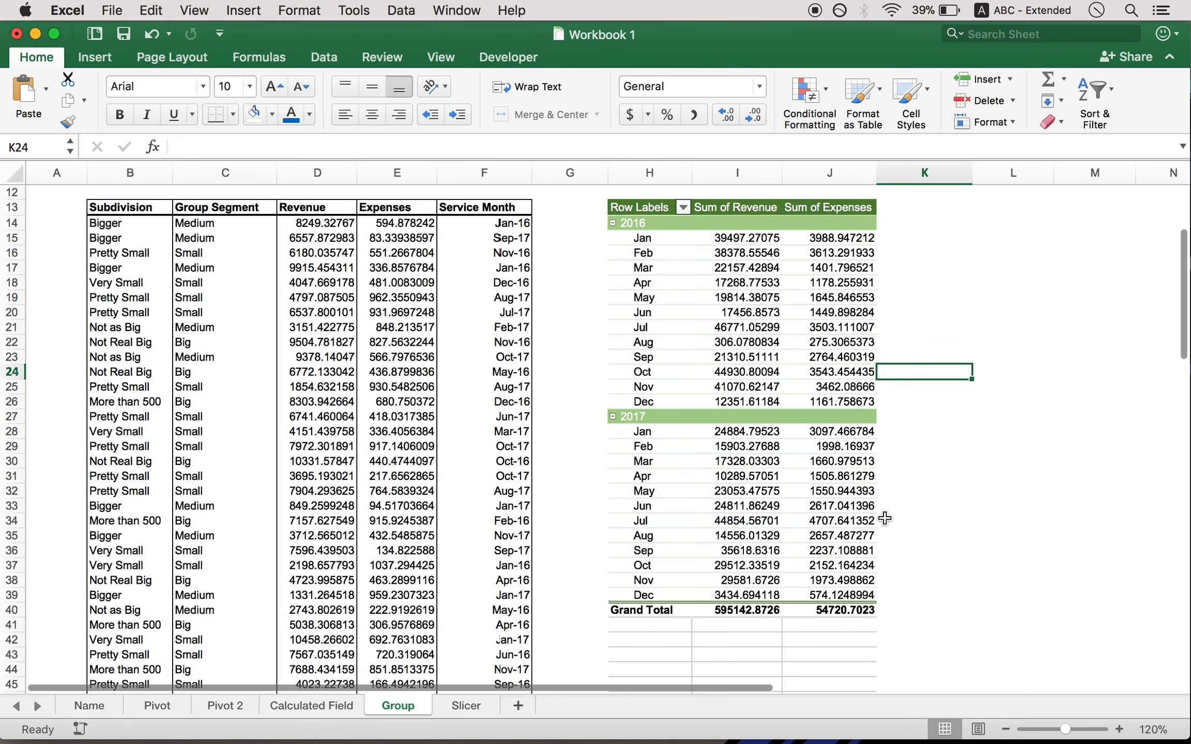
pyautogui.hscroll(1, 878, 525)
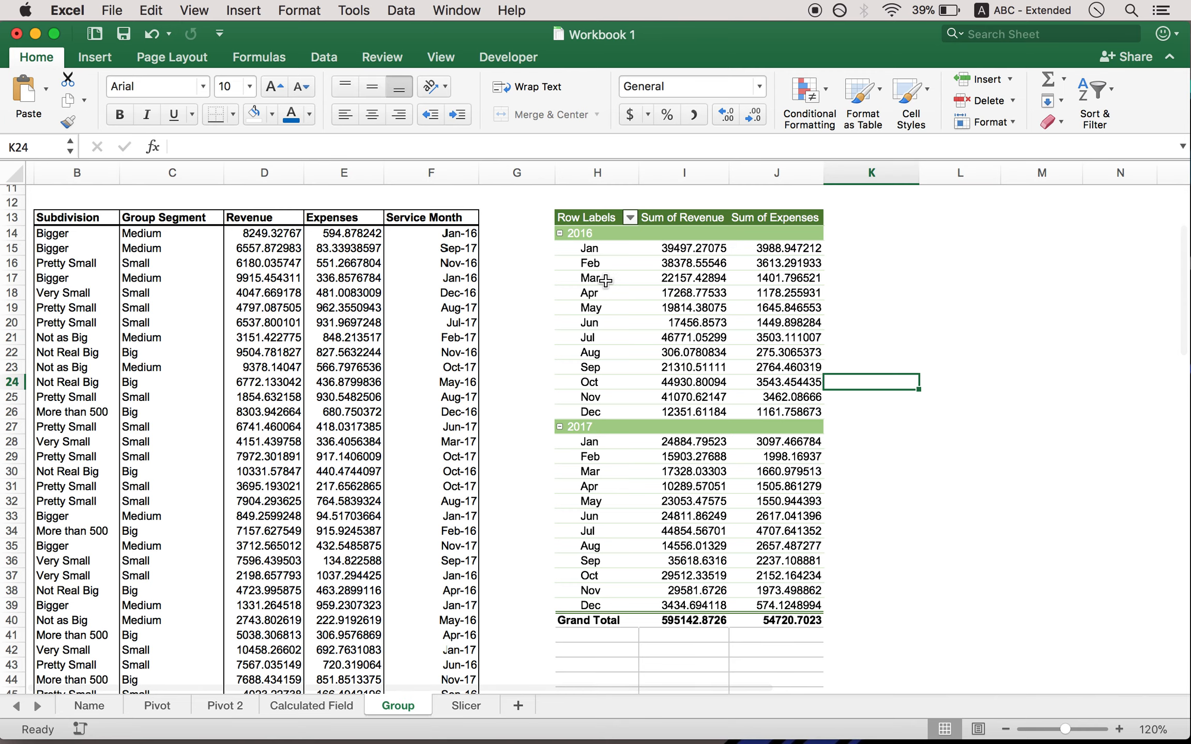
# Change the grouped pivot table's report layout to Tabular Form.
pyautogui.scroll(5, 603, 339)
pyautogui.hscroll(-1, 604, 339)
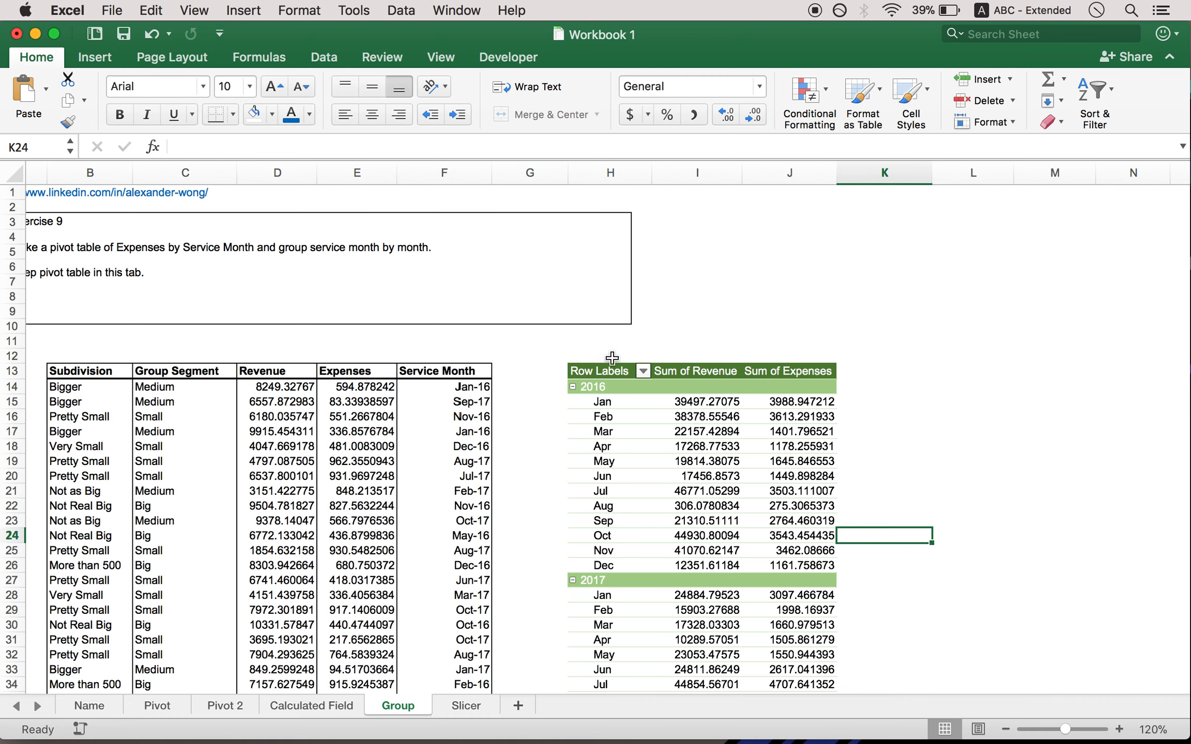
pyautogui.hscroll(-2, 582, 404)
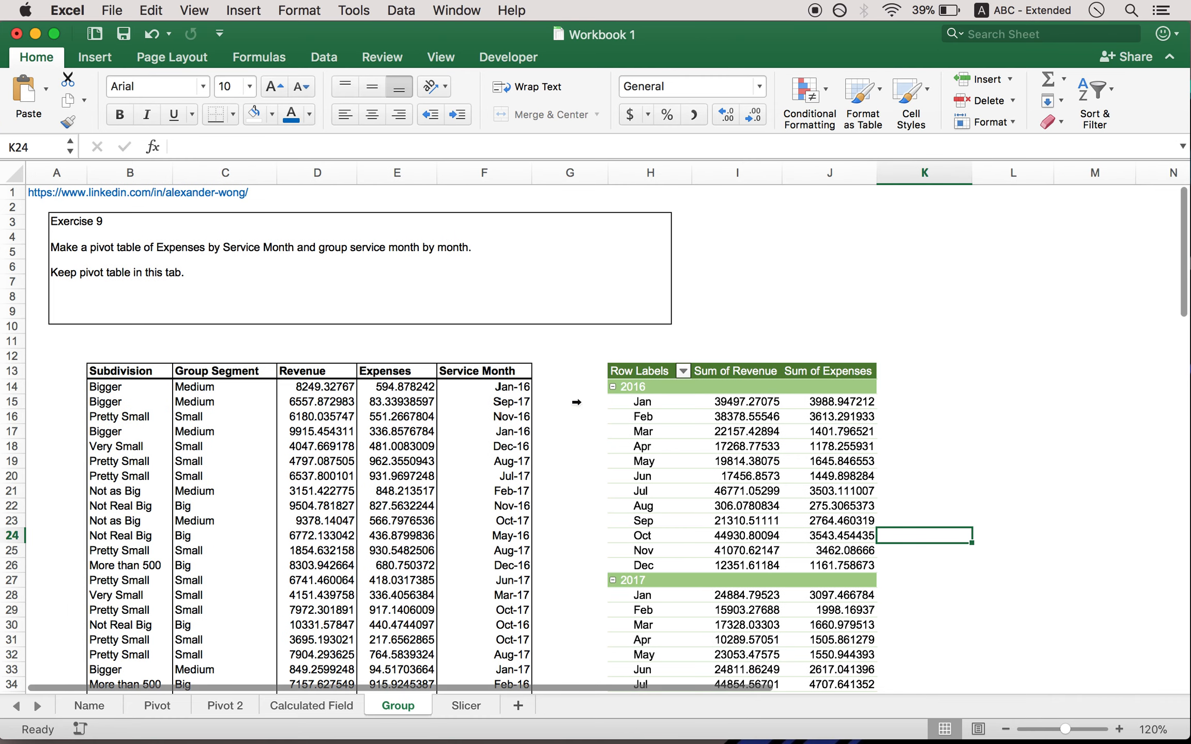
pyautogui.click(674, 461)
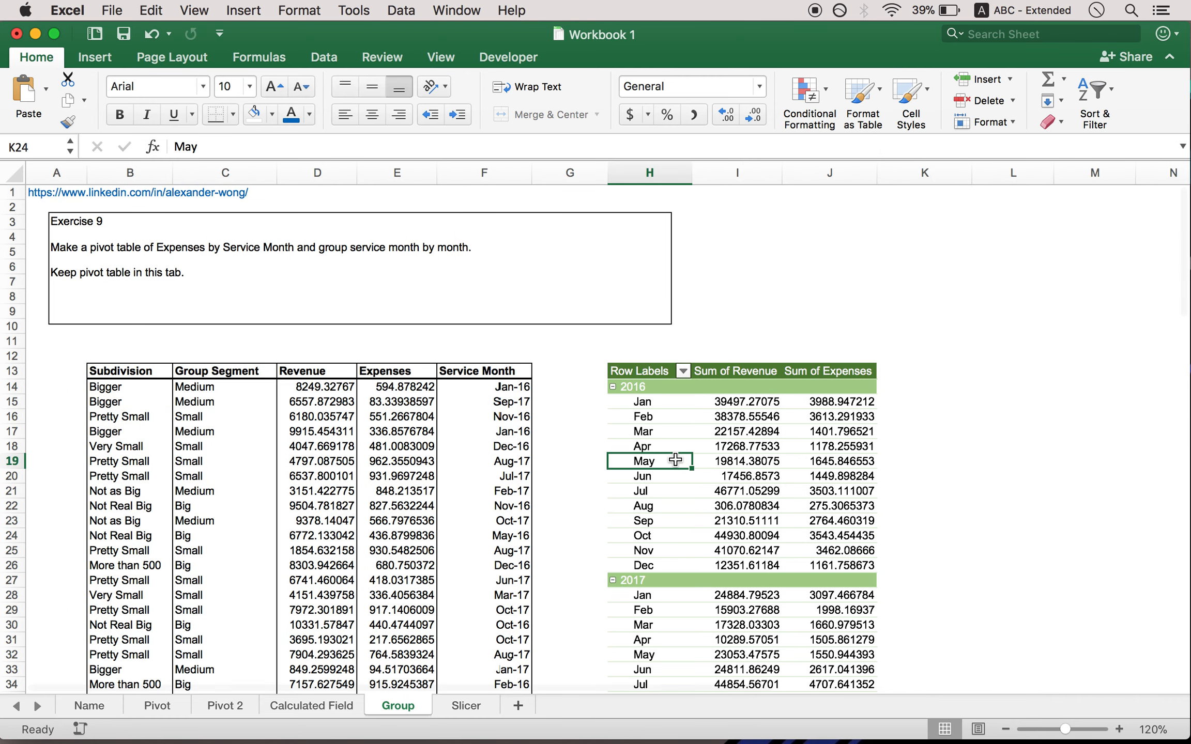
pyautogui.click(682, 426)
pyautogui.click(639, 55)
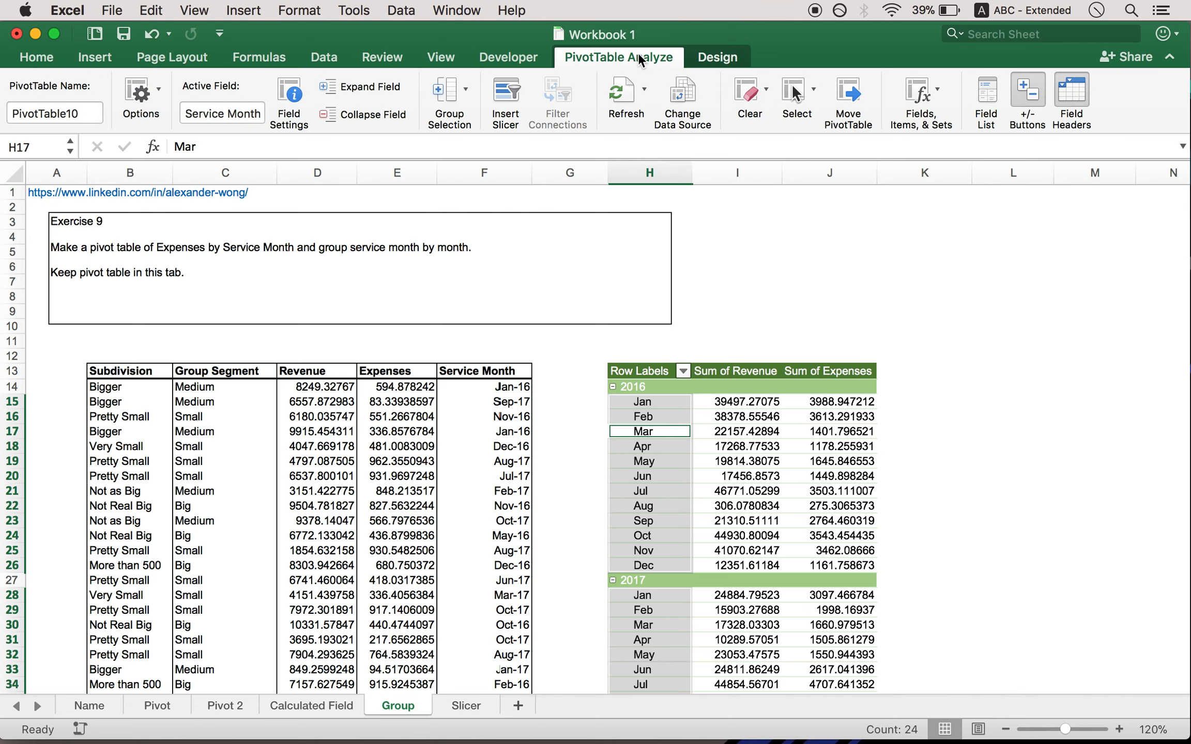
pyautogui.click(710, 58)
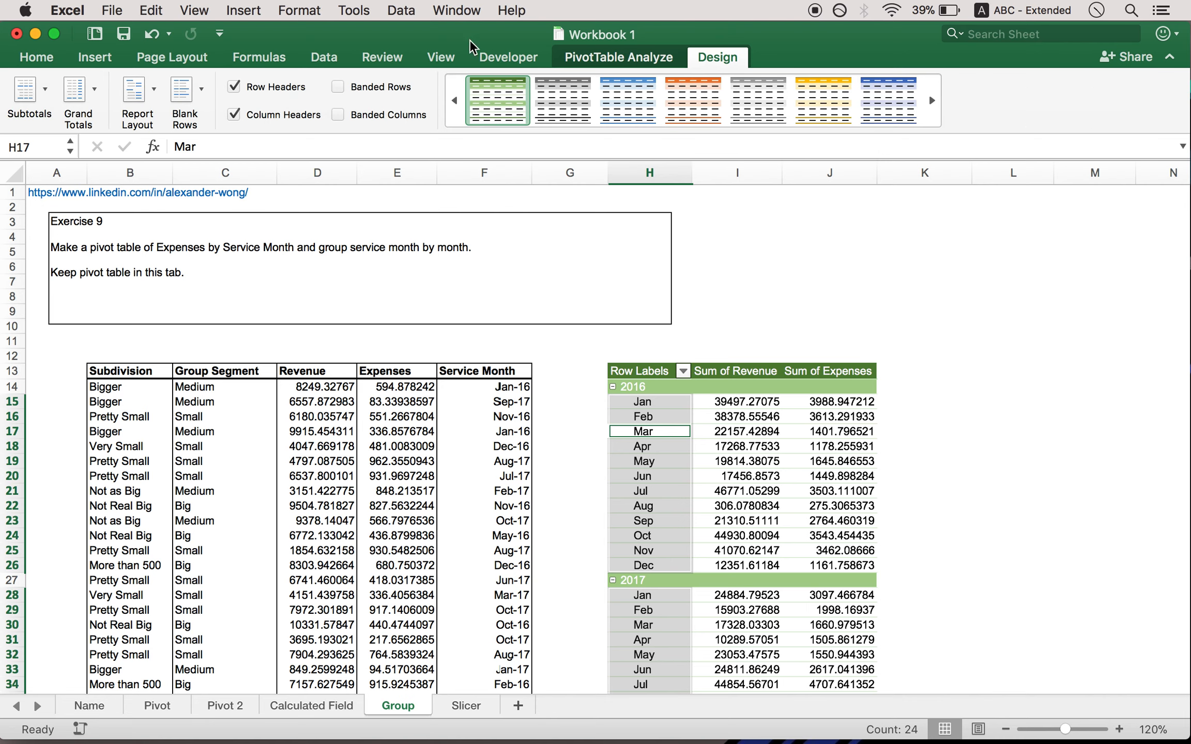
pyautogui.click(356, 63)
pyautogui.click(718, 57)
pyautogui.click(144, 93)
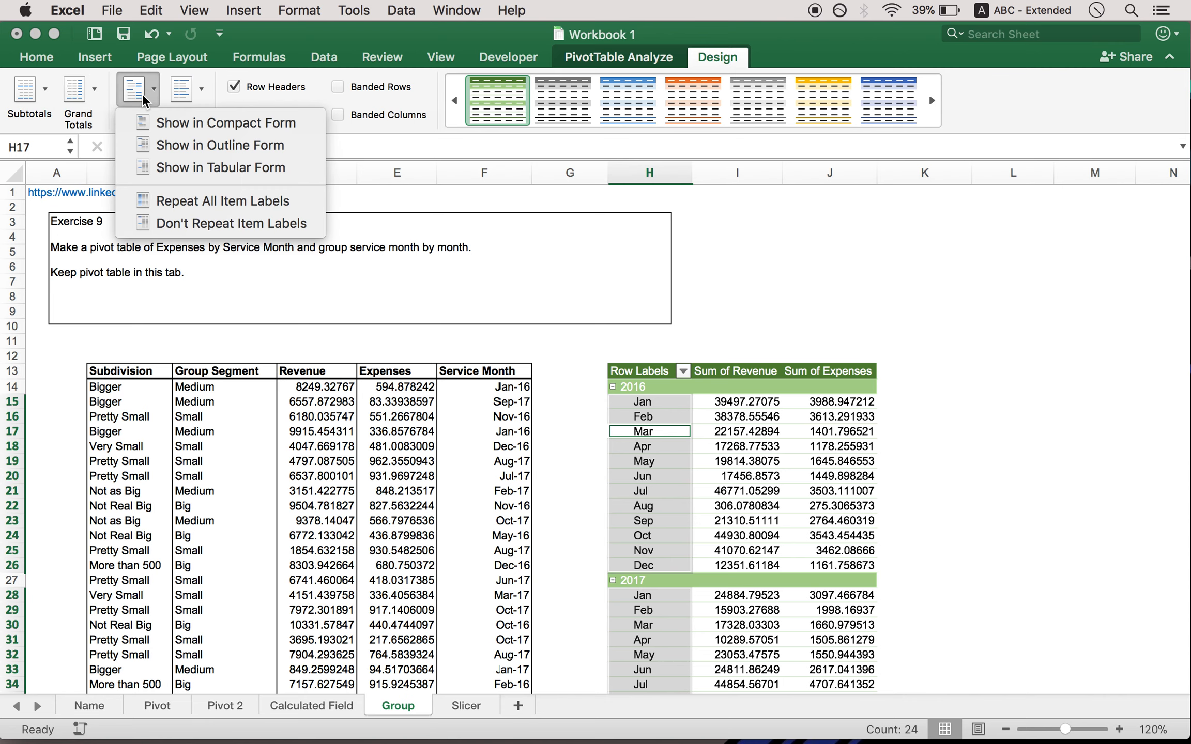
pyautogui.click(161, 167)
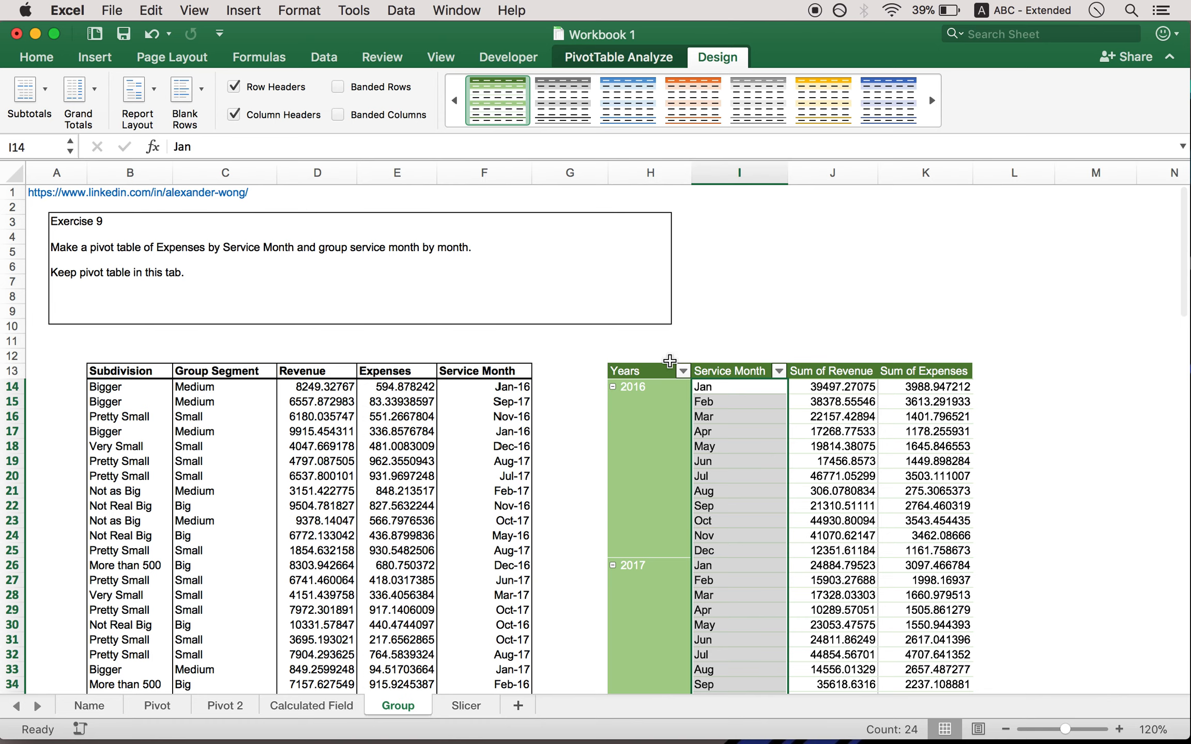
pyautogui.click(683, 342)
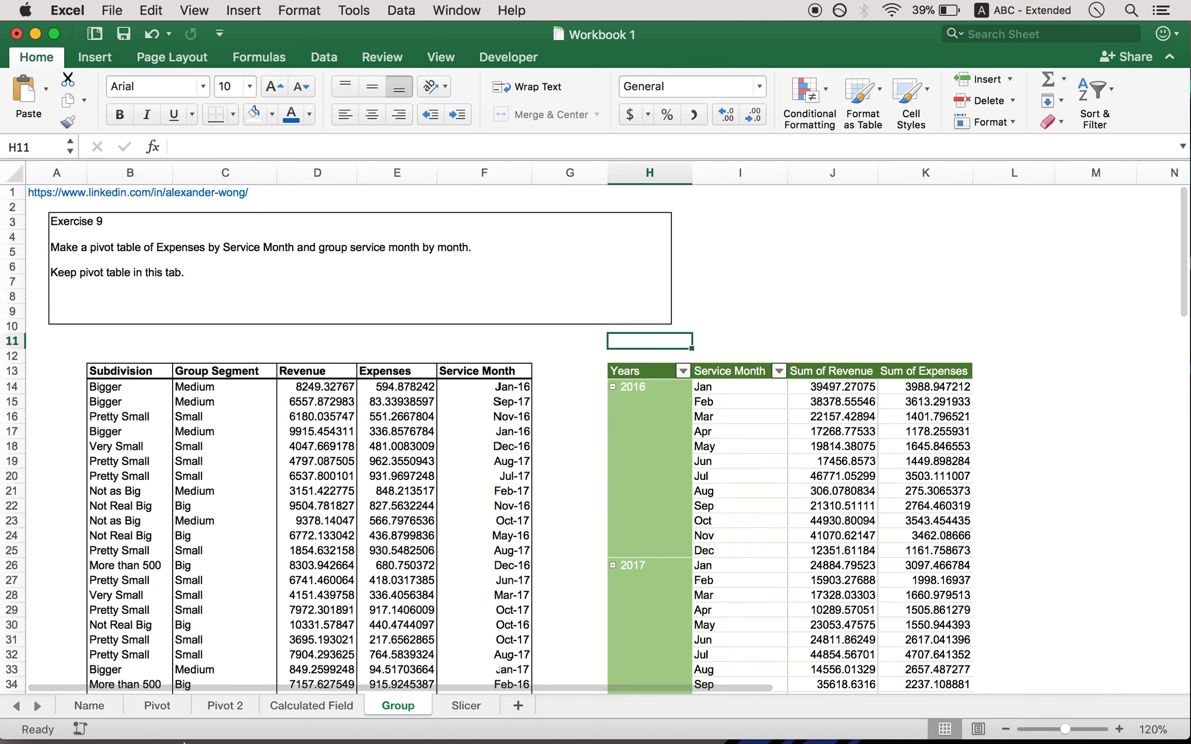
# On the Slicer sheet, create a pivot table from the data in B15:F64 and place it at H15 of the existing worksheet.
pyautogui.click(464, 708)
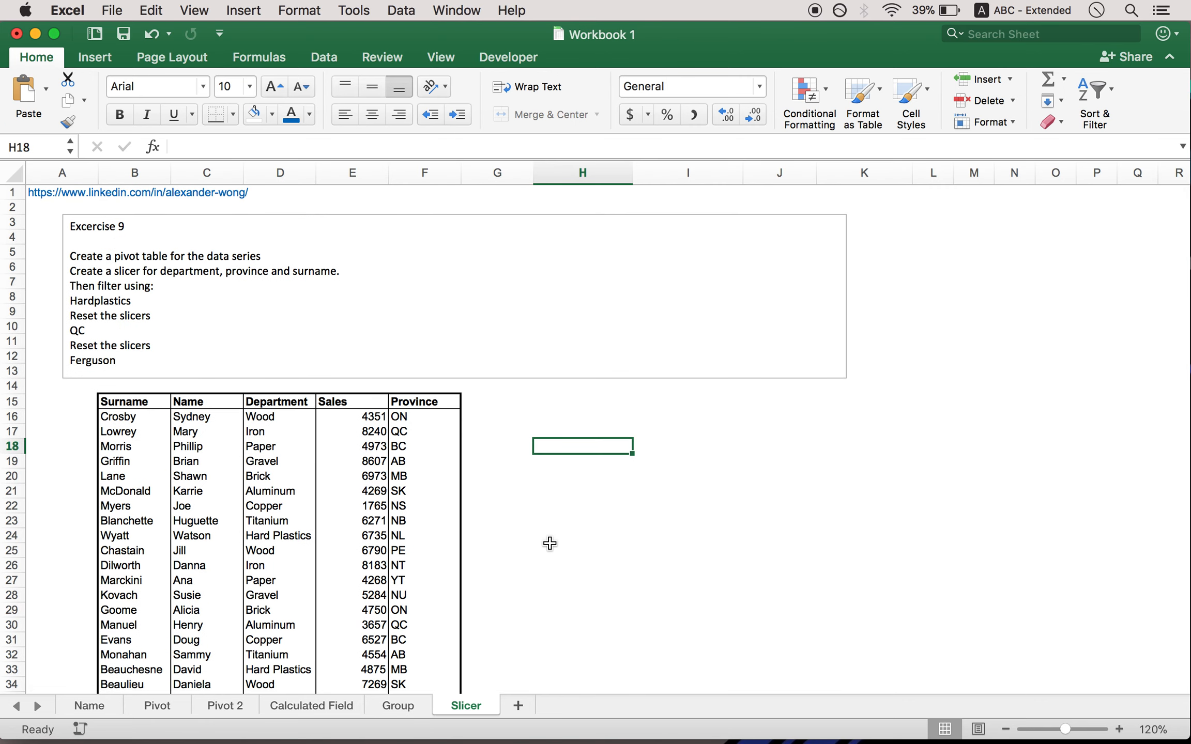
pyautogui.click(591, 406)
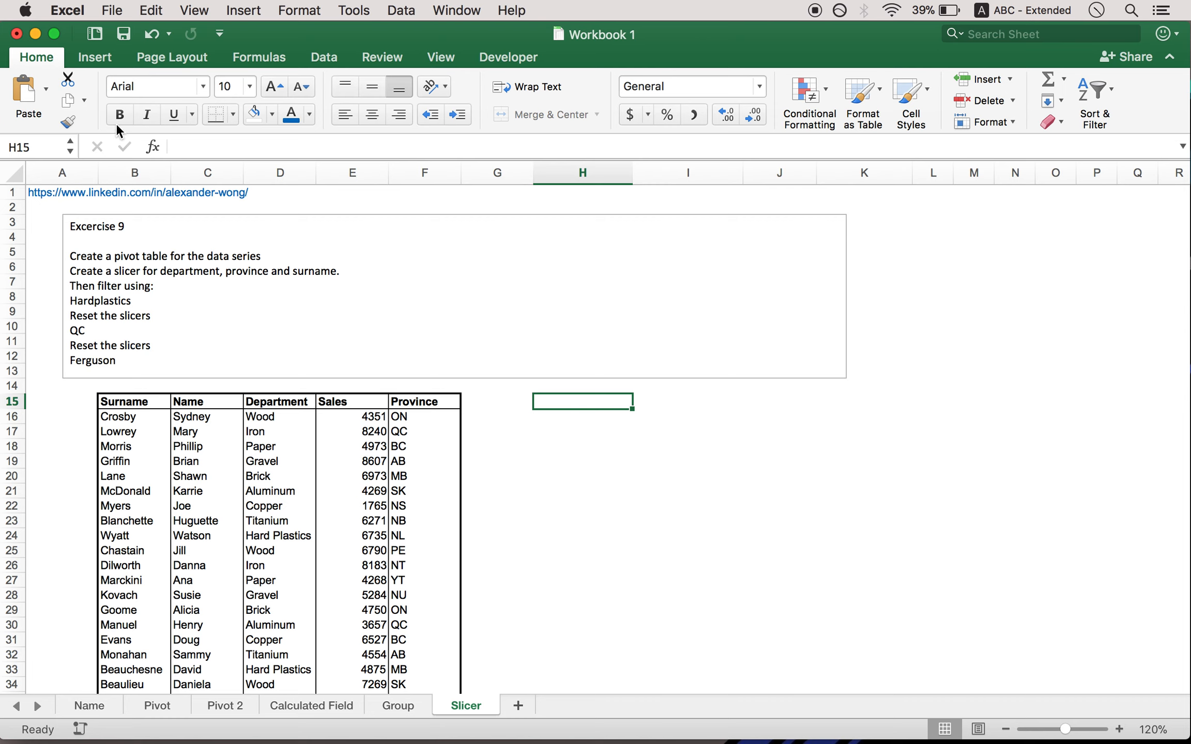
pyautogui.click(110, 58)
pyautogui.click(50, 96)
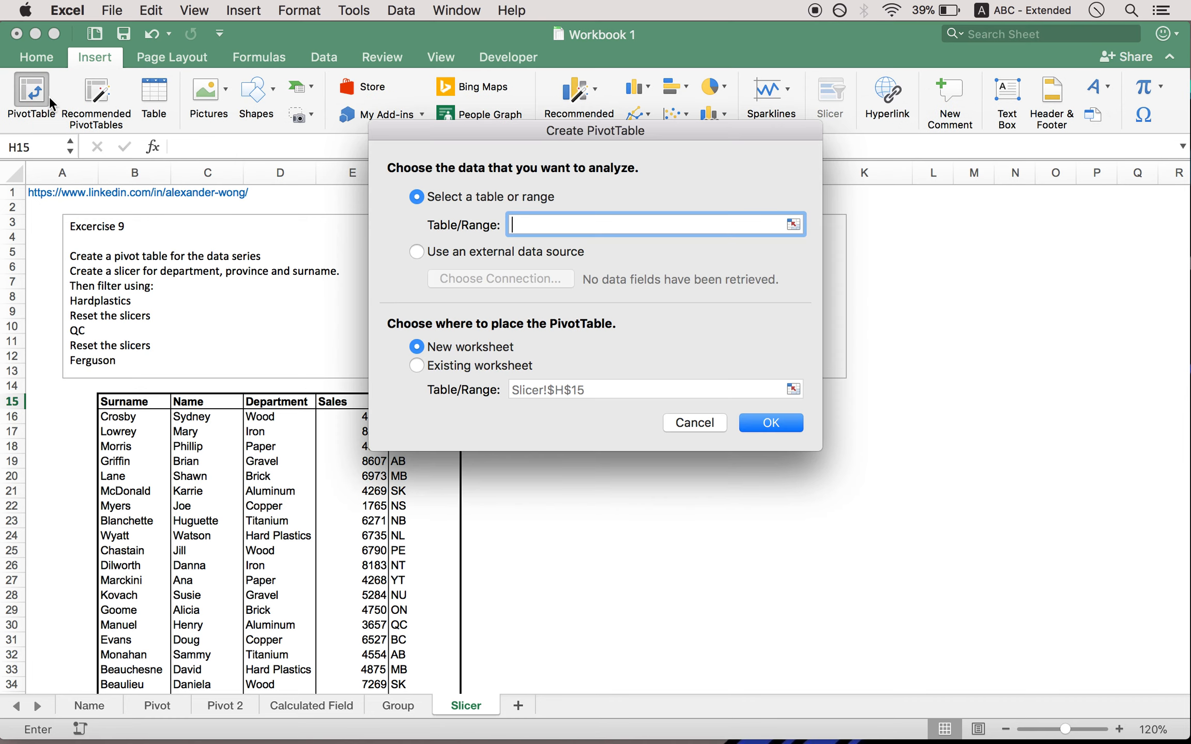
pyautogui.click(135, 401)
pyautogui.press('super+shift+Down')
pyautogui.press('super+shift+Right')
pyautogui.click(477, 360)
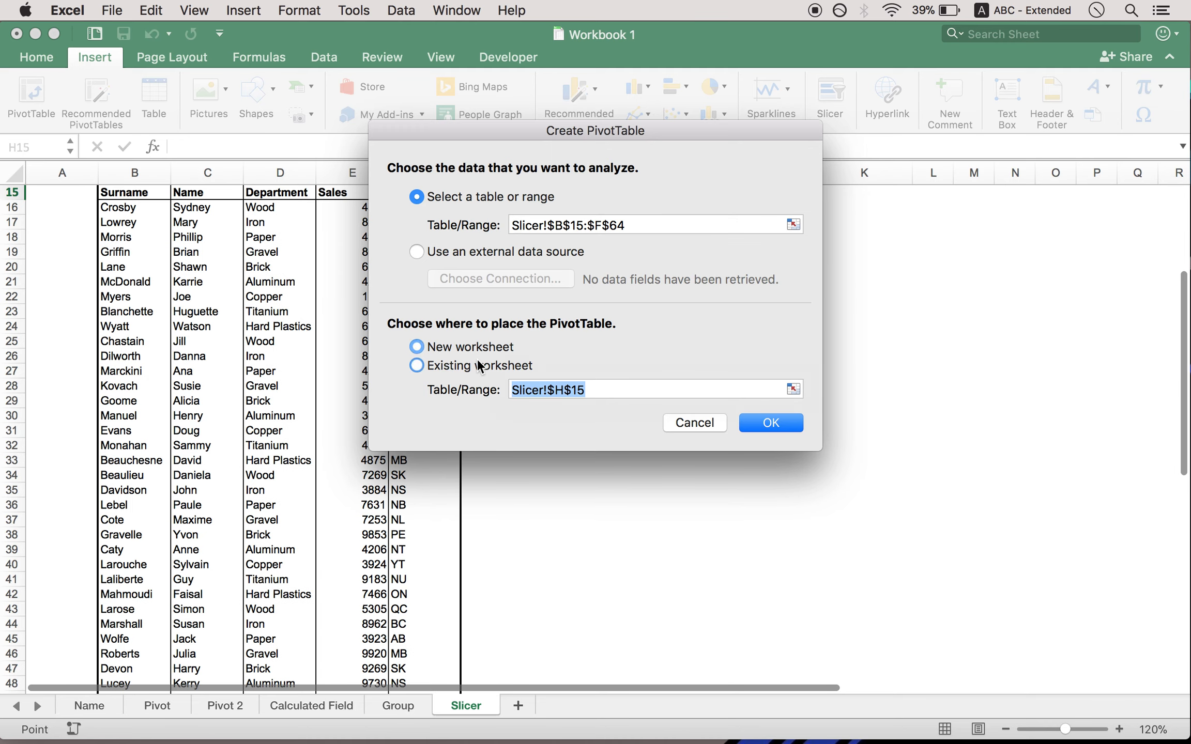
pyautogui.click(770, 423)
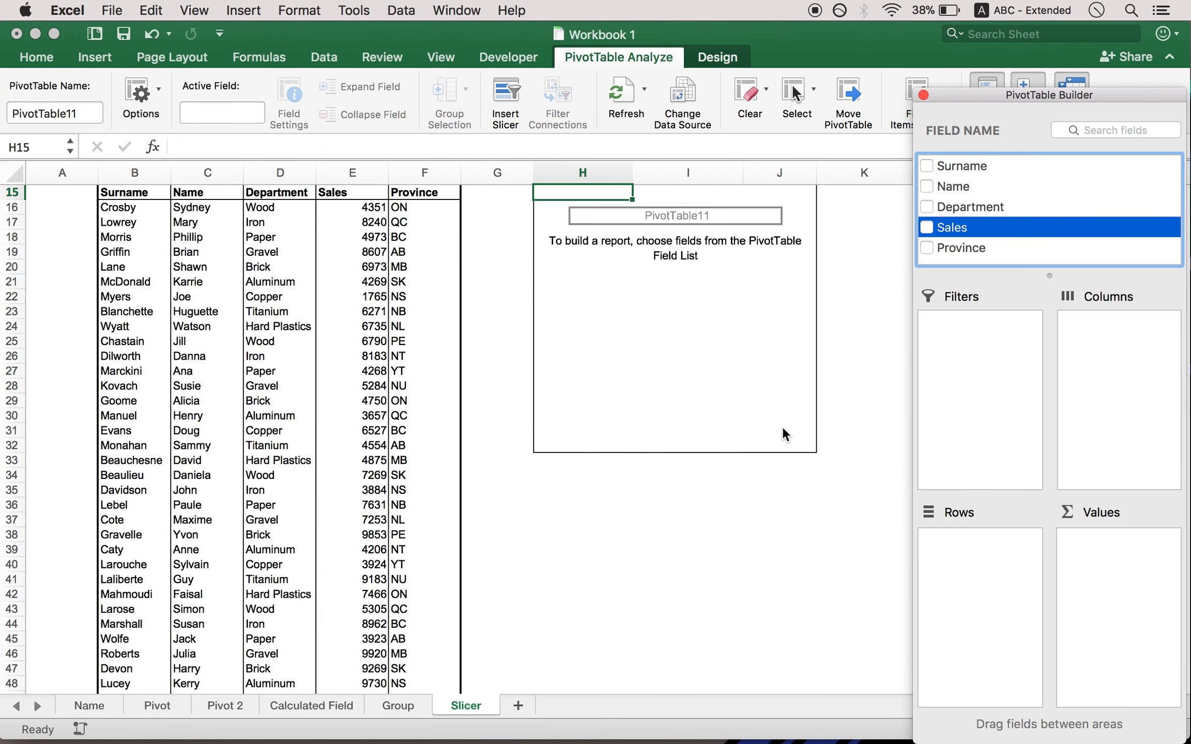
# Add Surname, Department and Province to the pivot table's rows and Sales to its values.
pyautogui.scroll(3, 782, 426)
pyautogui.scroll(2, 847, 279)
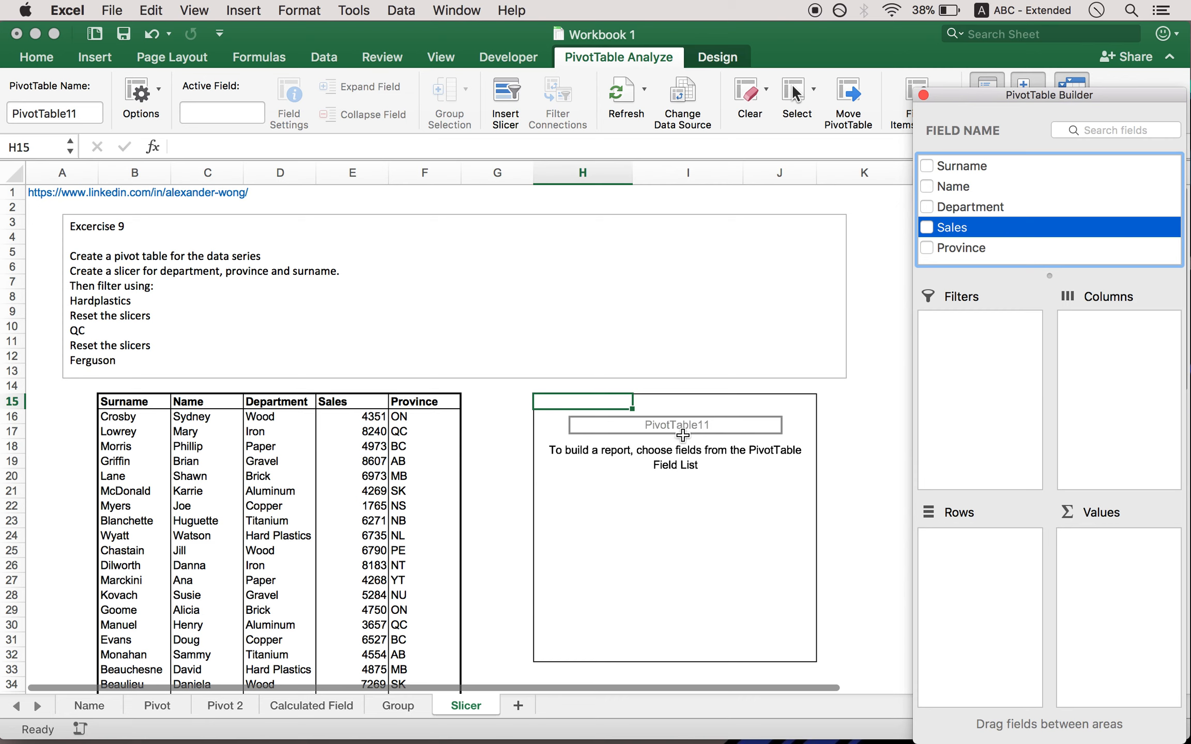
pyautogui.moveTo(951, 170); pyautogui.dragTo(984, 579)
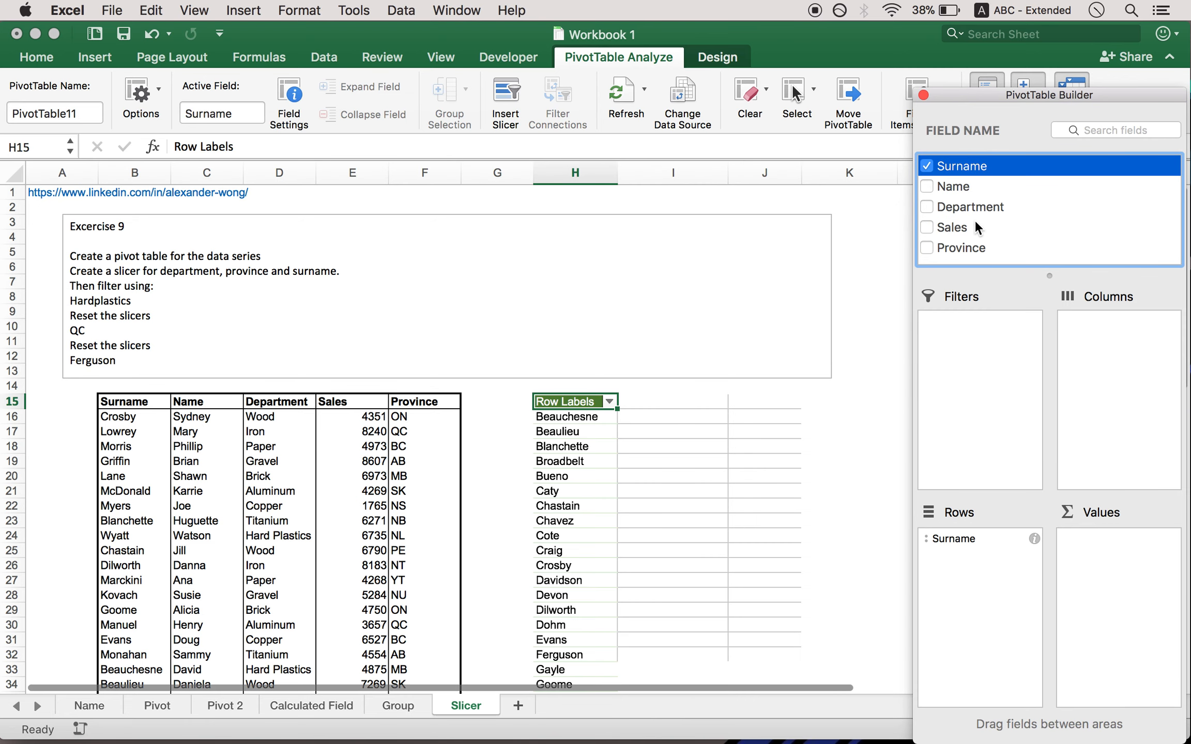
pyautogui.moveTo(969, 207); pyautogui.dragTo(975, 558)
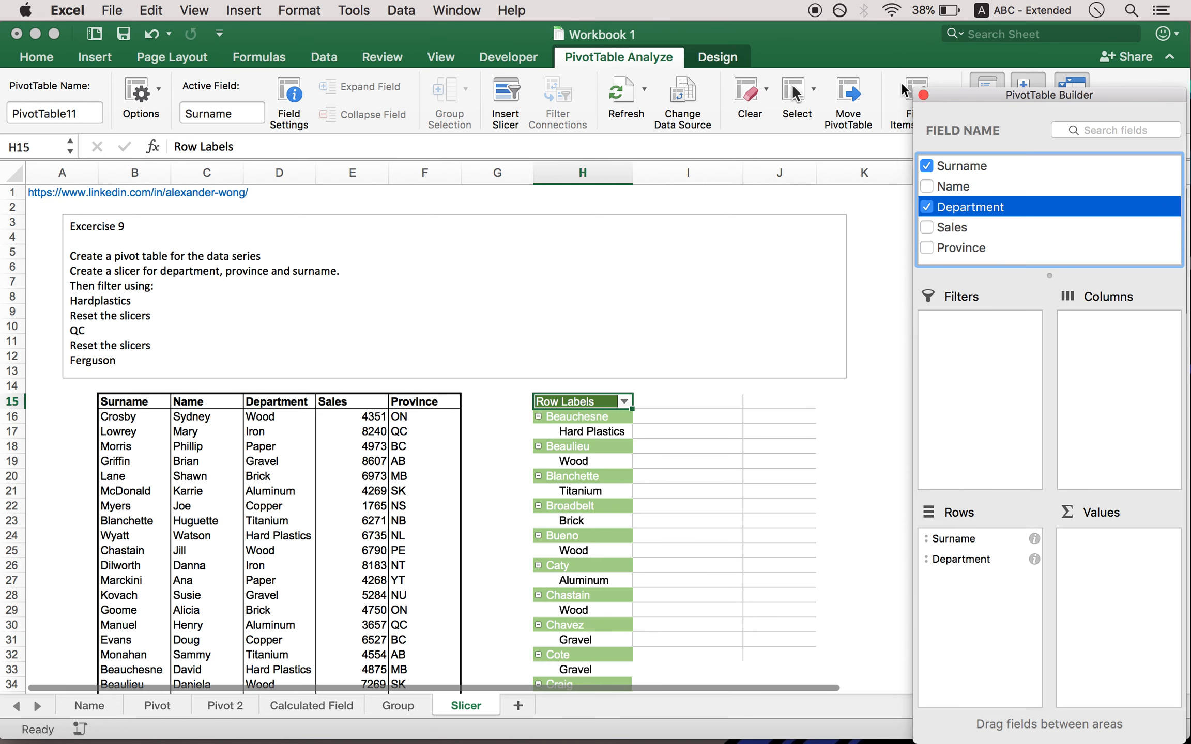
pyautogui.moveTo(959, 229); pyautogui.dragTo(1111, 594)
pyautogui.moveTo(983, 241); pyautogui.dragTo(978, 622)
# Reorder the pivot table's row fields to Province, Department, Surname.
pyautogui.scroll(-4, 836, 519)
pyautogui.hscroll(1, 836, 519)
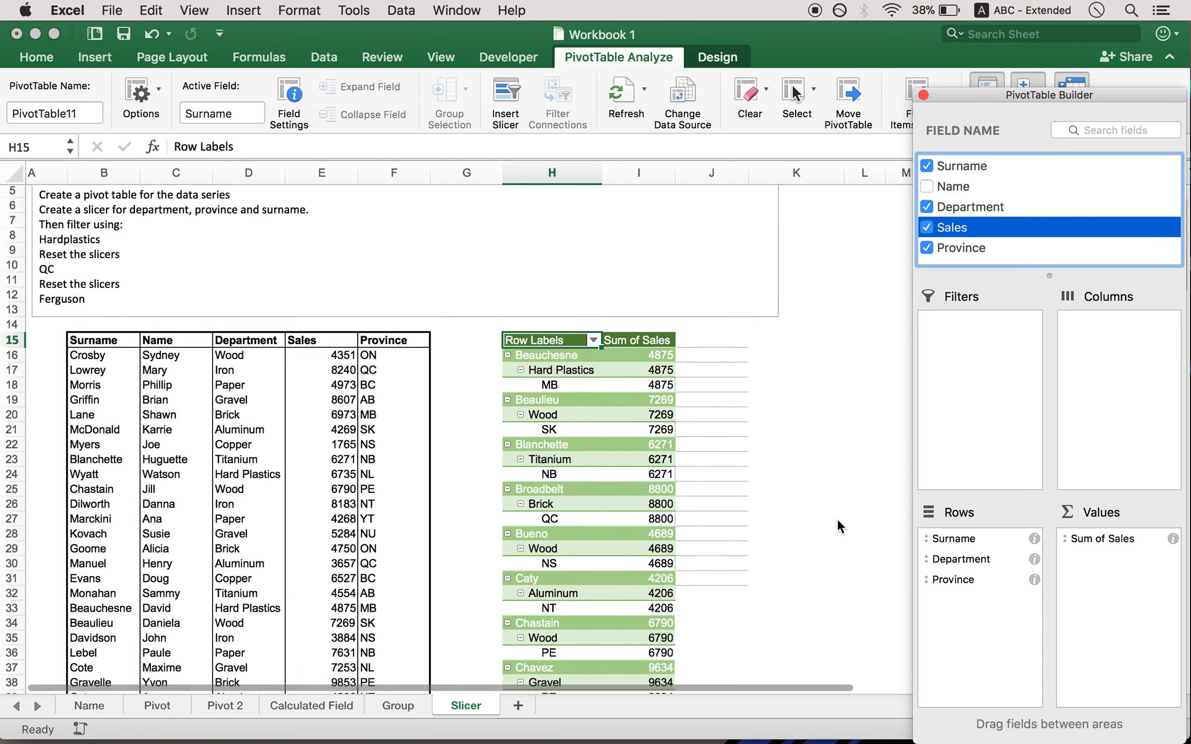
pyautogui.scroll(-2, 793, 437)
pyautogui.hscroll(1, 793, 437)
pyautogui.moveTo(998, 578); pyautogui.dragTo(984, 534)
pyautogui.moveTo(970, 584); pyautogui.dragTo(970, 527)
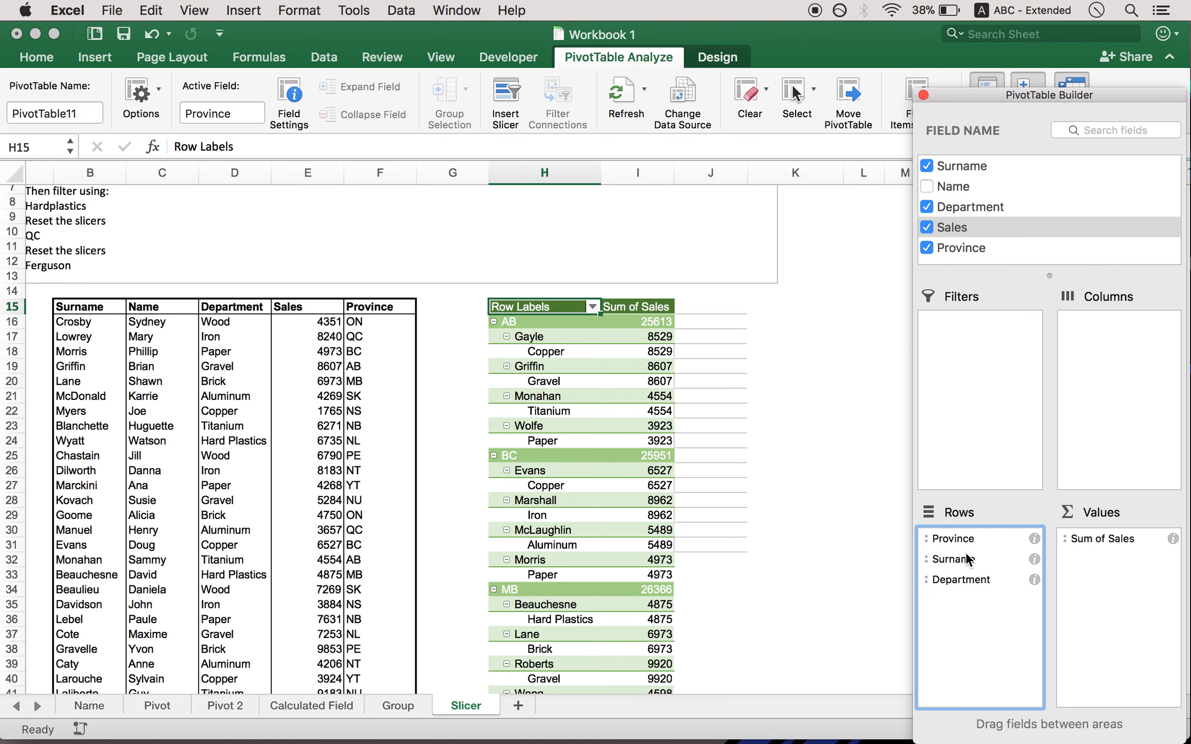
pyautogui.moveTo(976, 582); pyautogui.dragTo(977, 559)
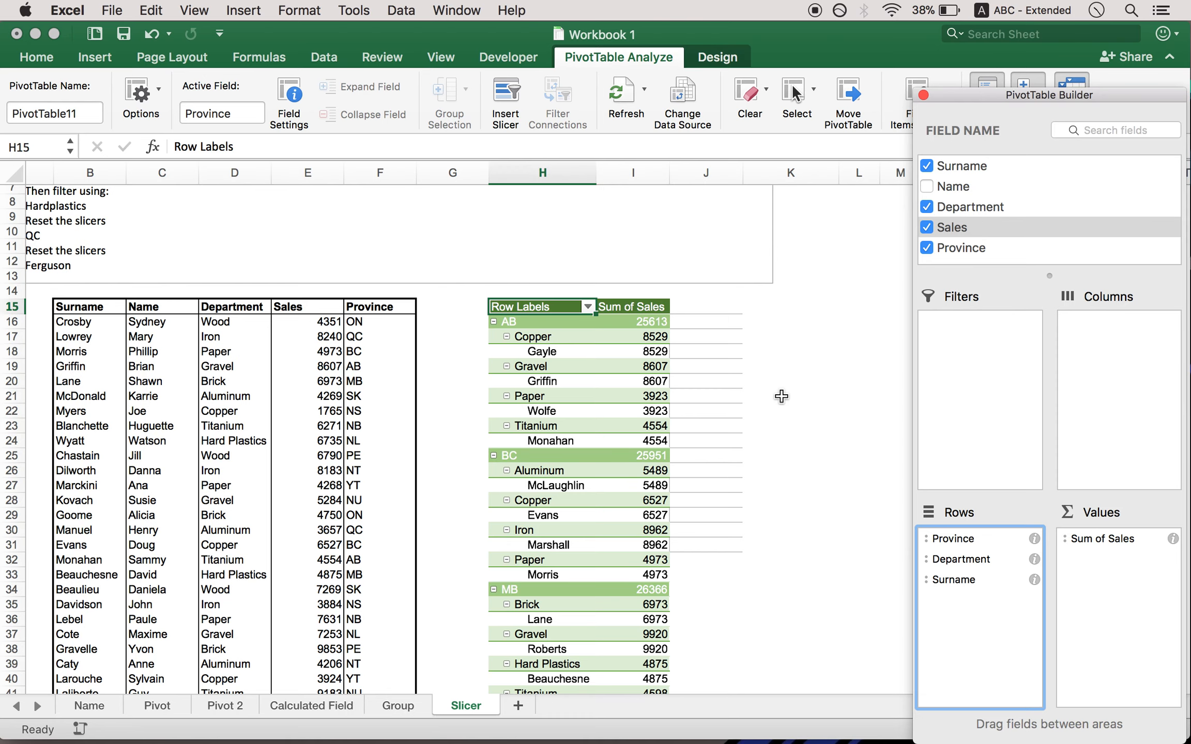
# Insert slicers for Surname, Department and Province for the pivot table.
pyautogui.scroll(3, 780, 396)
pyautogui.hscroll(-1, 781, 397)
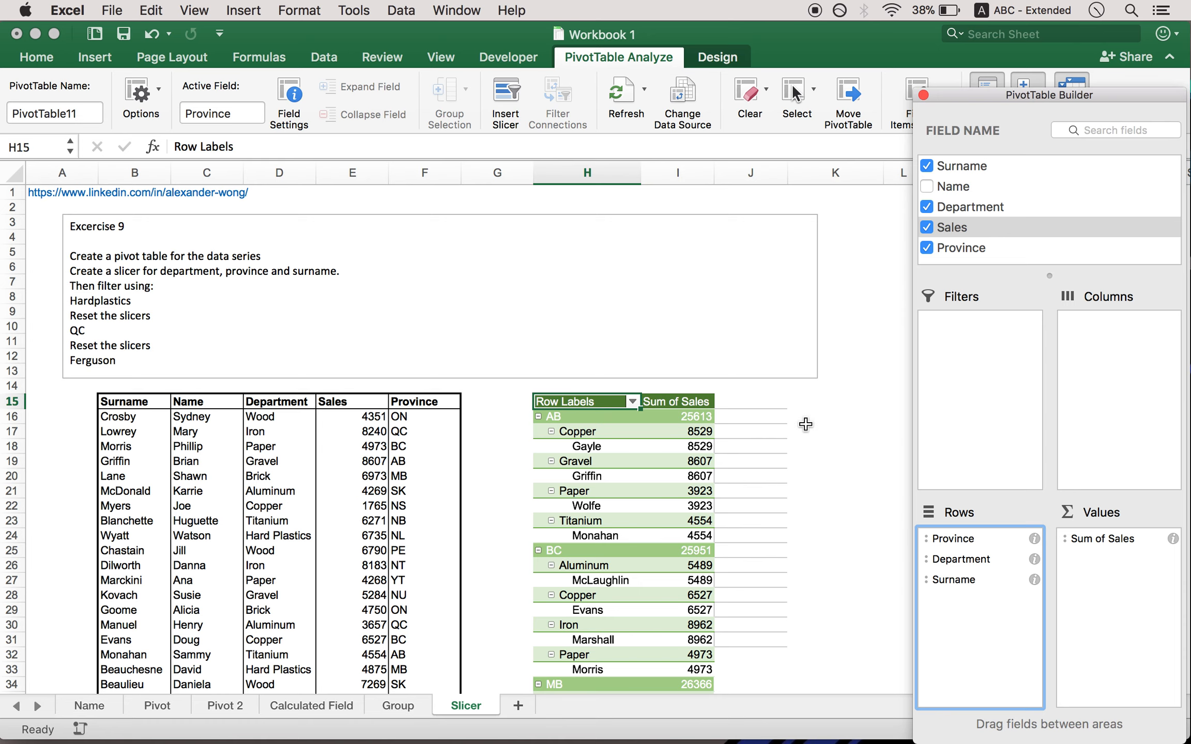
pyautogui.scroll(-2, 806, 424)
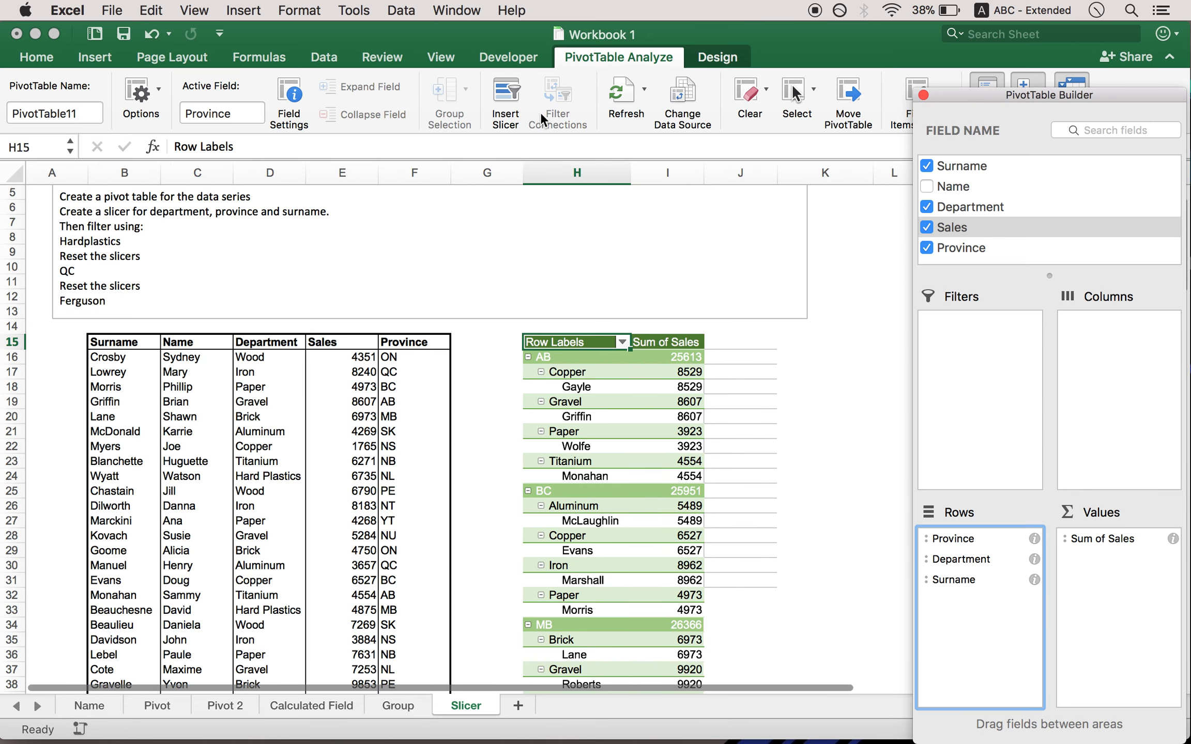
pyautogui.click(510, 94)
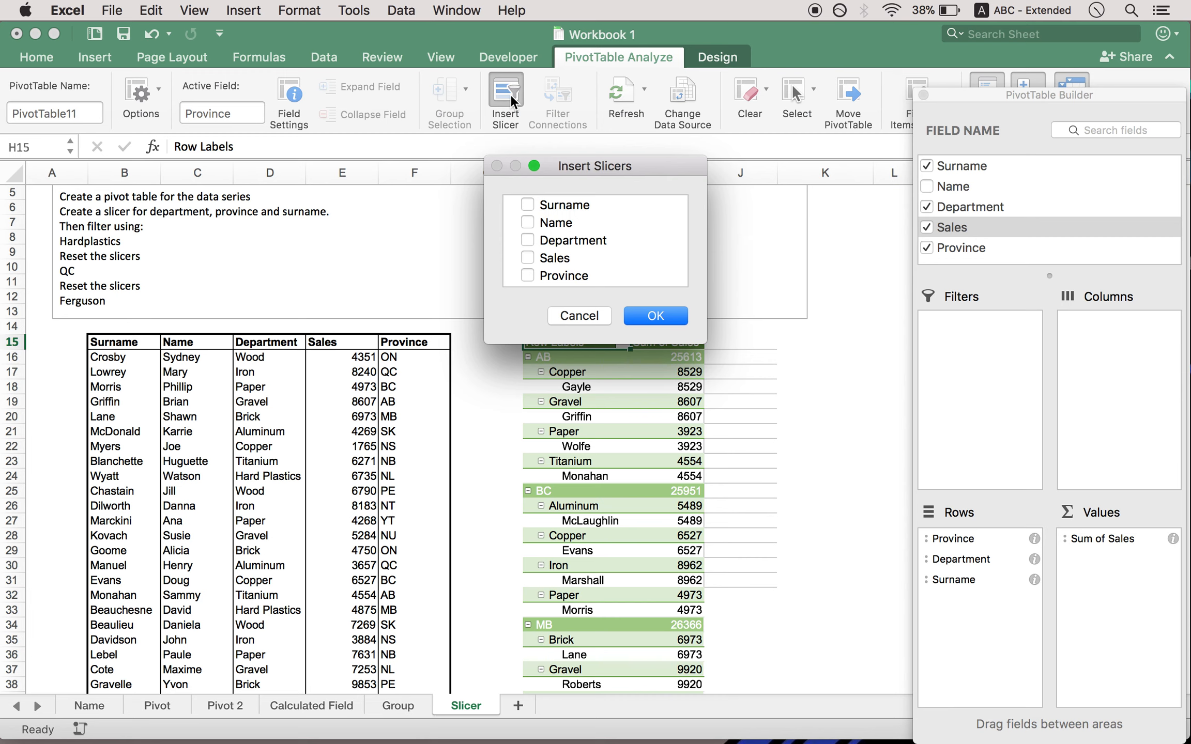
pyautogui.moveTo(611, 168); pyautogui.dragTo(348, 187)
pyautogui.click(292, 224)
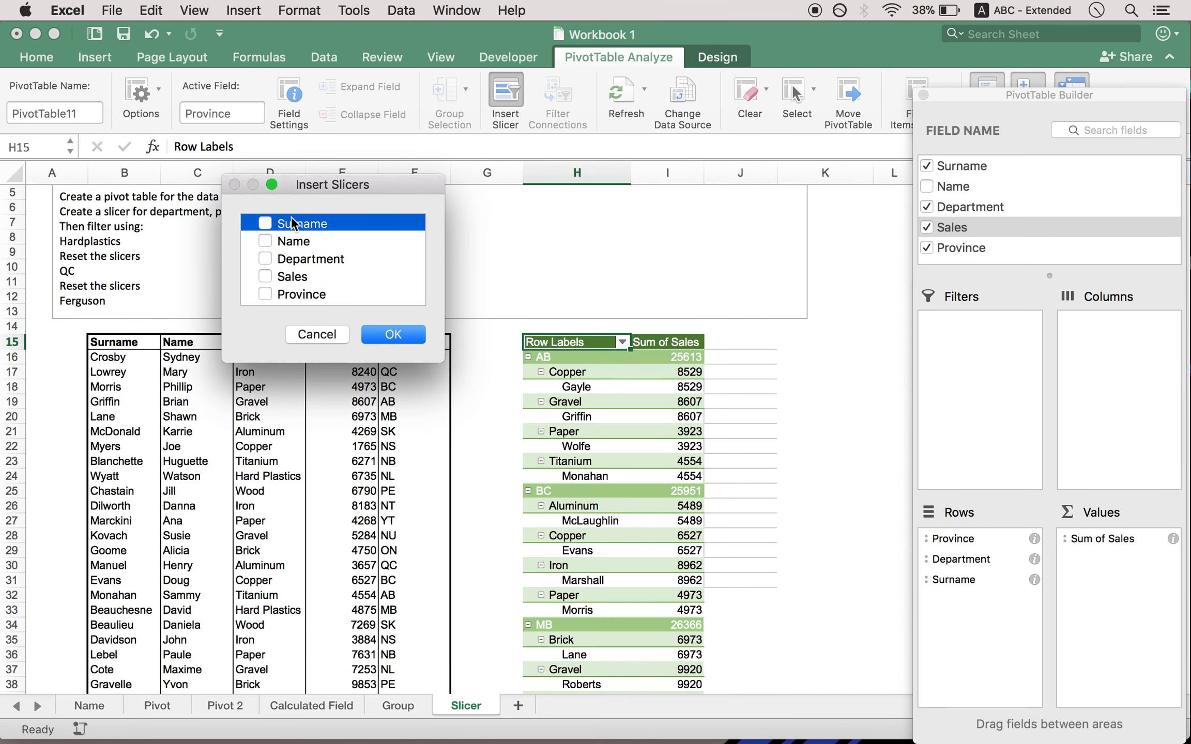
pyautogui.click(266, 225)
pyautogui.click(264, 295)
pyautogui.click(381, 328)
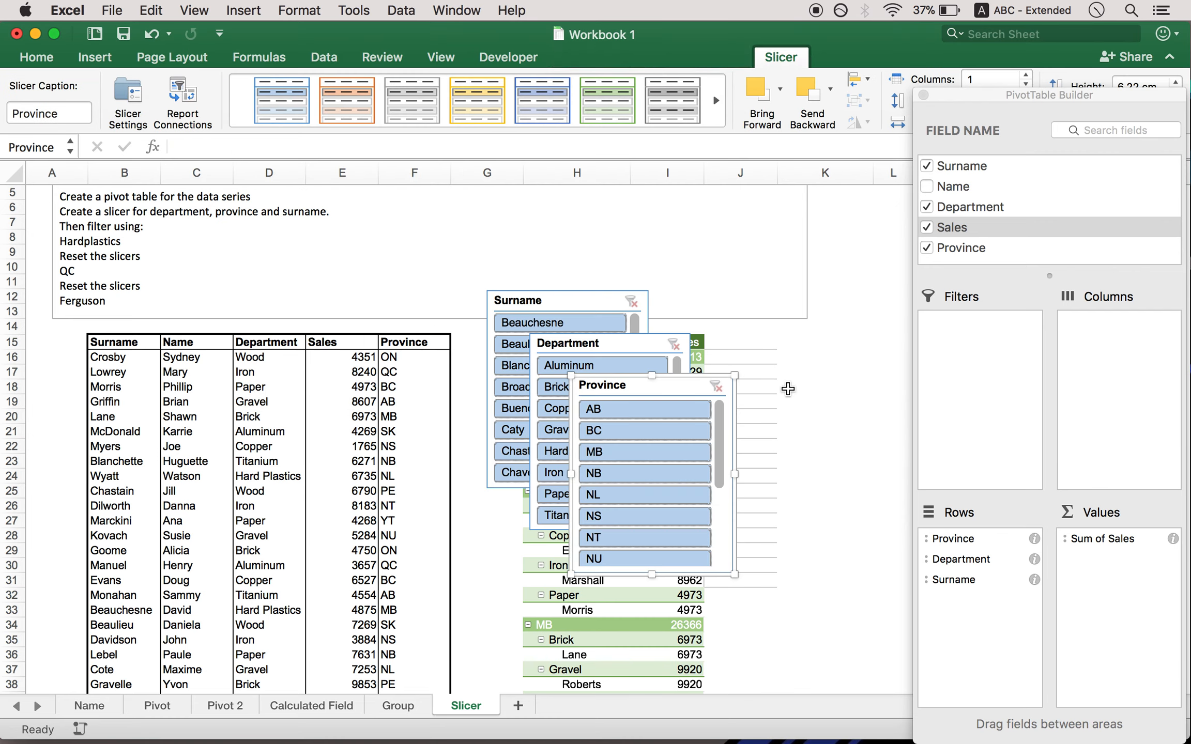
# Close the field list and move the Province, Department and Surname slicers apart, clear of the pivot table's data.
pyautogui.click(923, 95)
pyautogui.moveTo(648, 386); pyautogui.dragTo(959, 265)
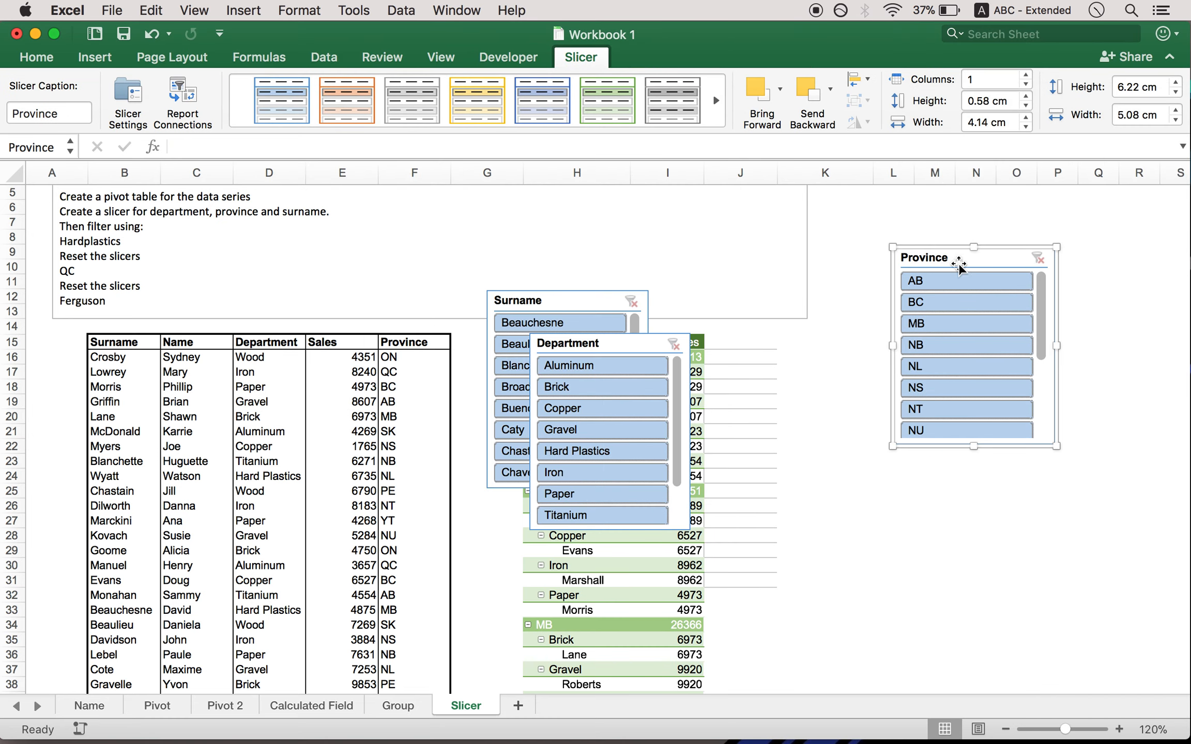
pyautogui.moveTo(584, 345); pyautogui.dragTo(780, 238)
pyautogui.click(580, 297)
pyautogui.moveTo(580, 297); pyautogui.dragTo(983, 484)
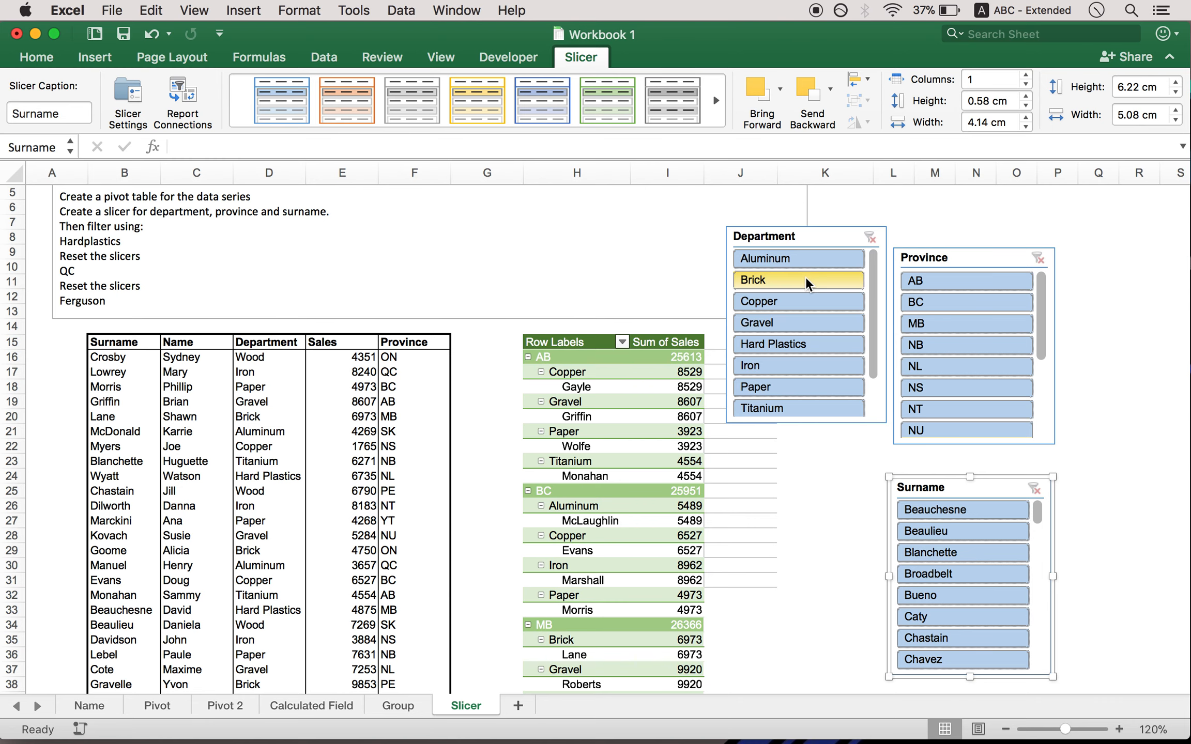
# Try filtering the pivot table by provinces BC, MB, NL and NS, and by the third listed surname, clearing each slicer's filter.
pyautogui.click(950, 307)
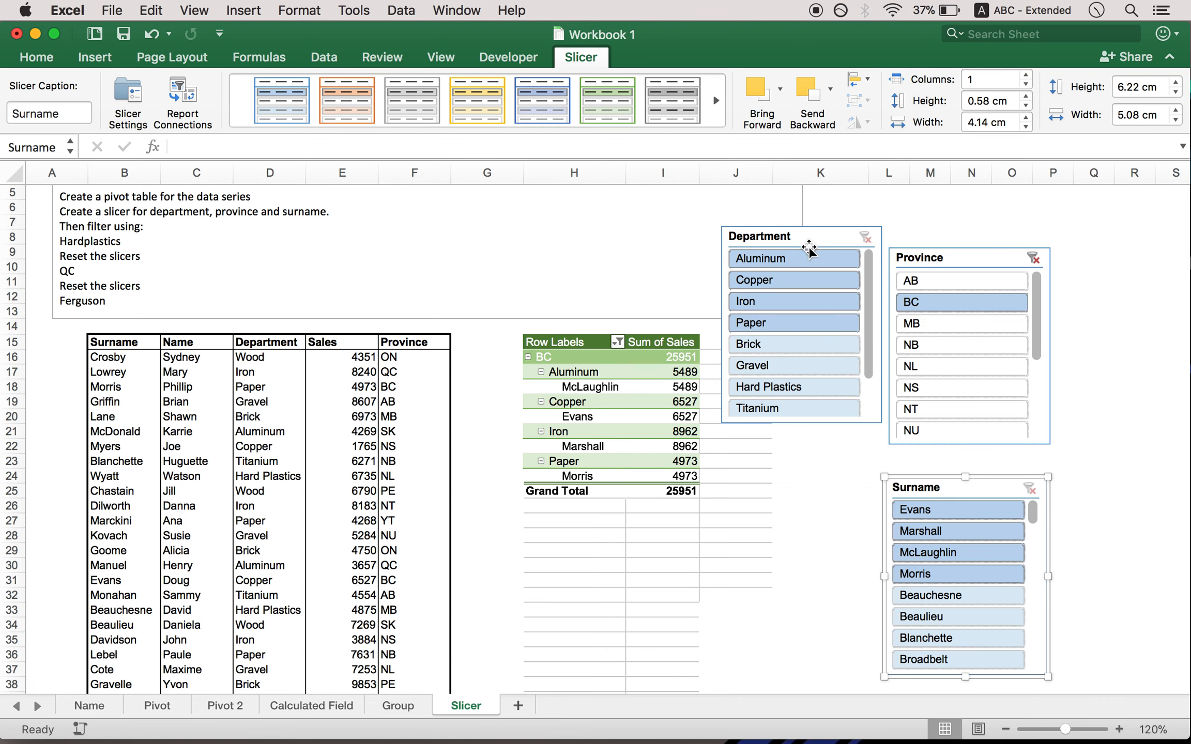
pyautogui.click(965, 324)
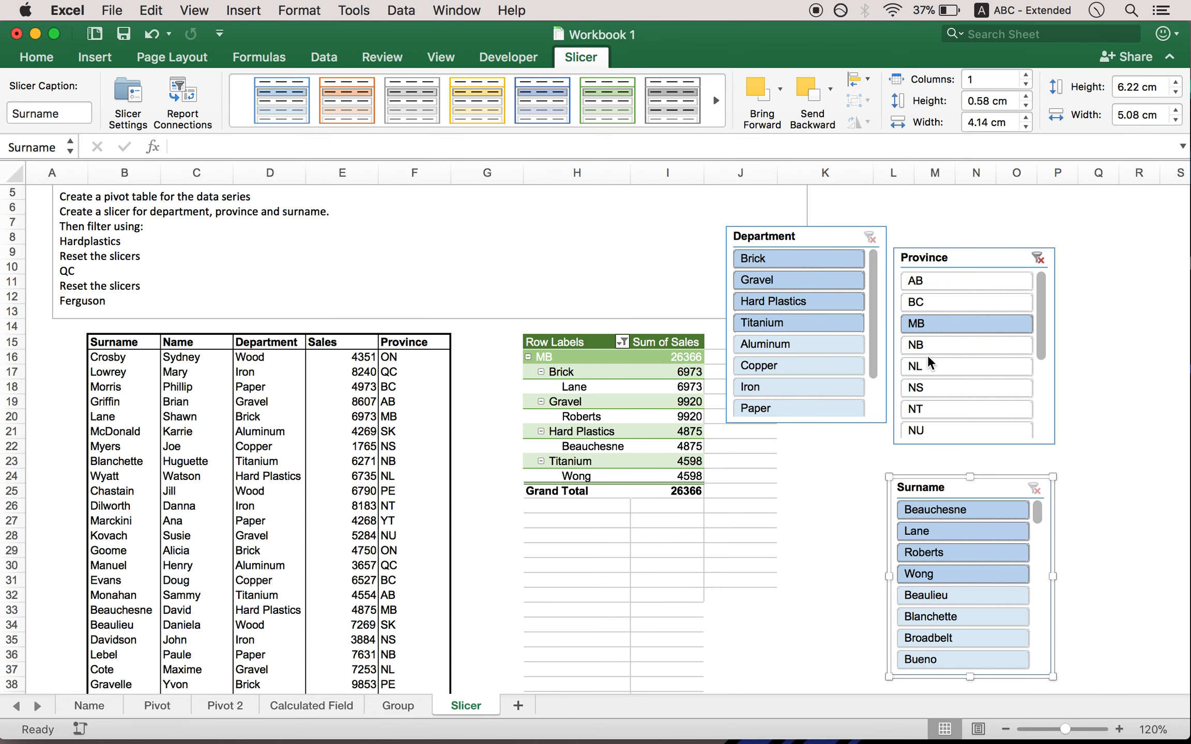
pyautogui.click(946, 366)
pyautogui.click(937, 385)
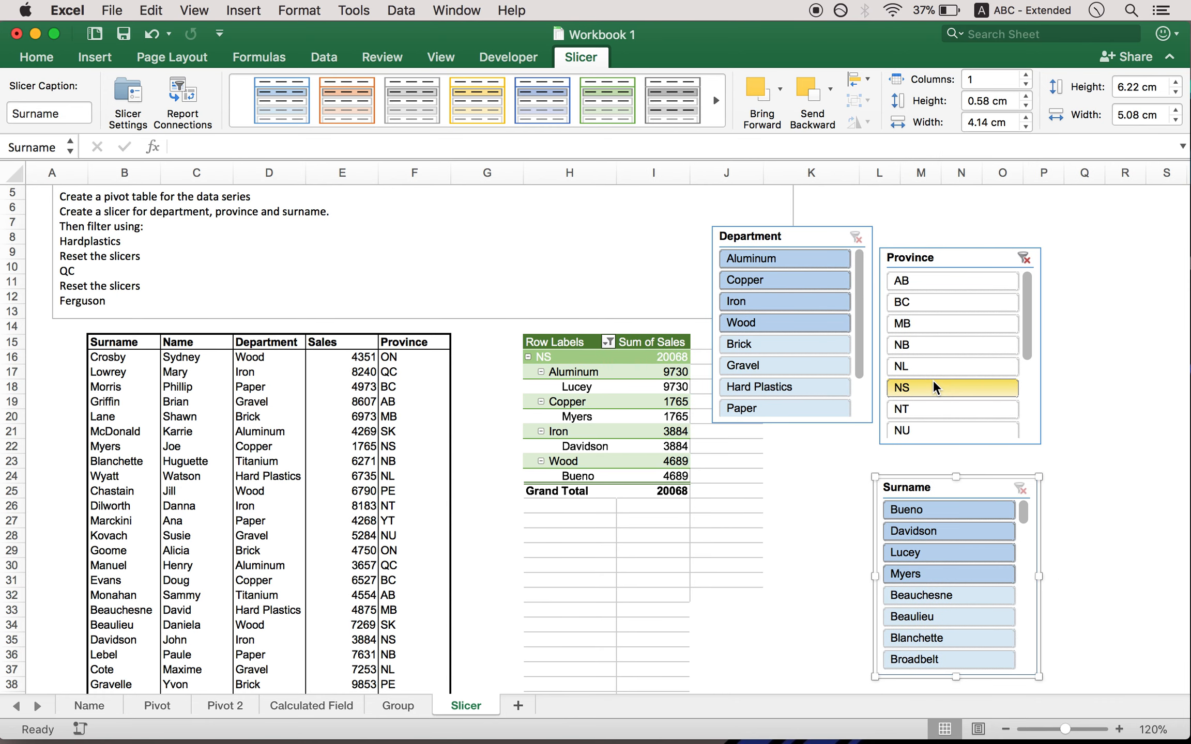
pyautogui.click(1025, 260)
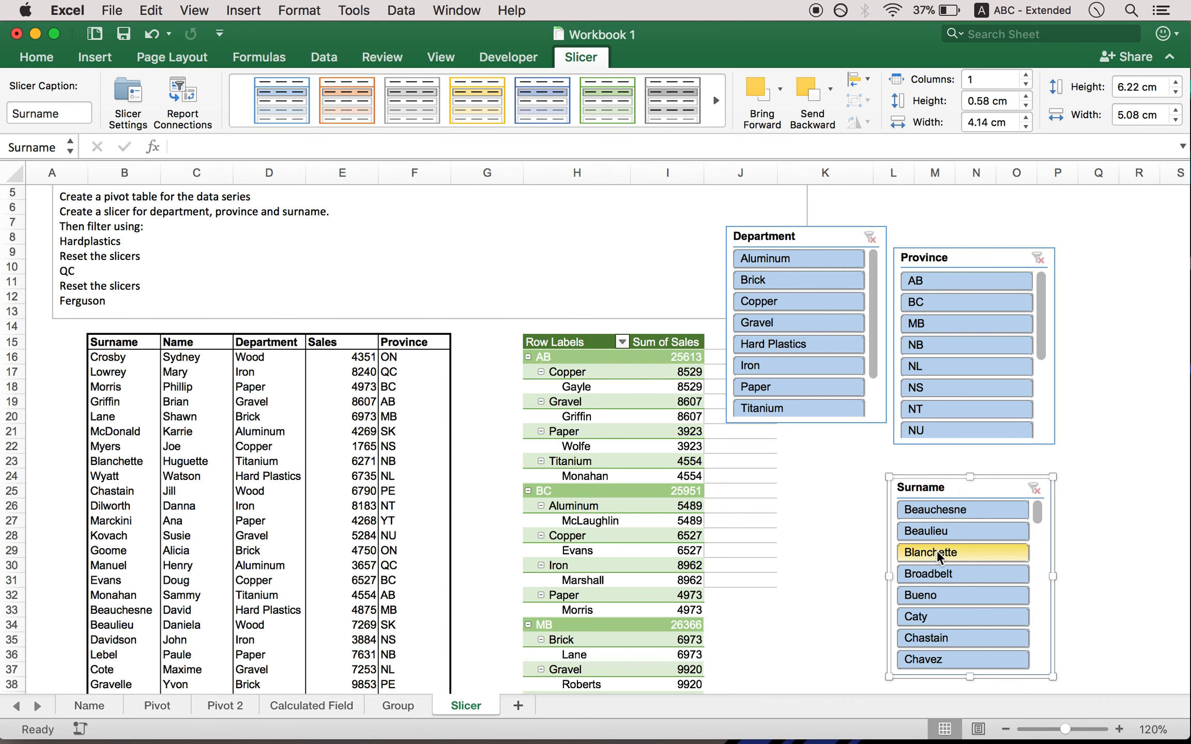
pyautogui.click(922, 559)
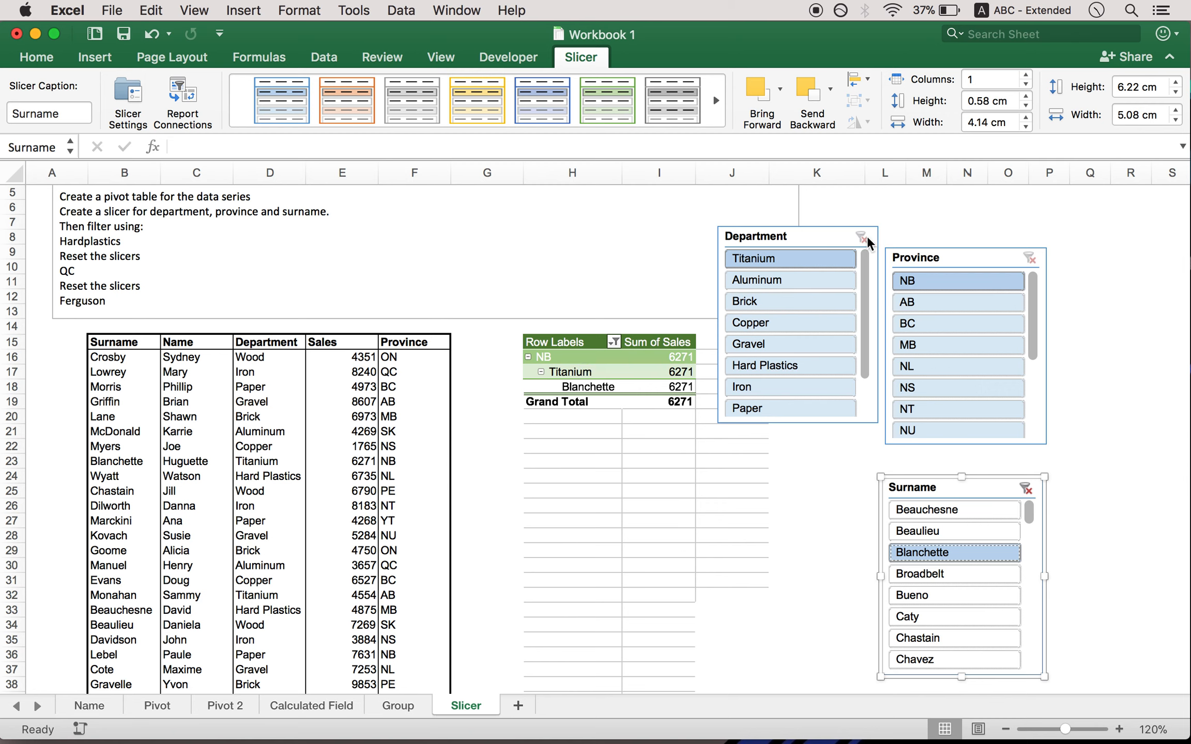
pyautogui.click(1025, 488)
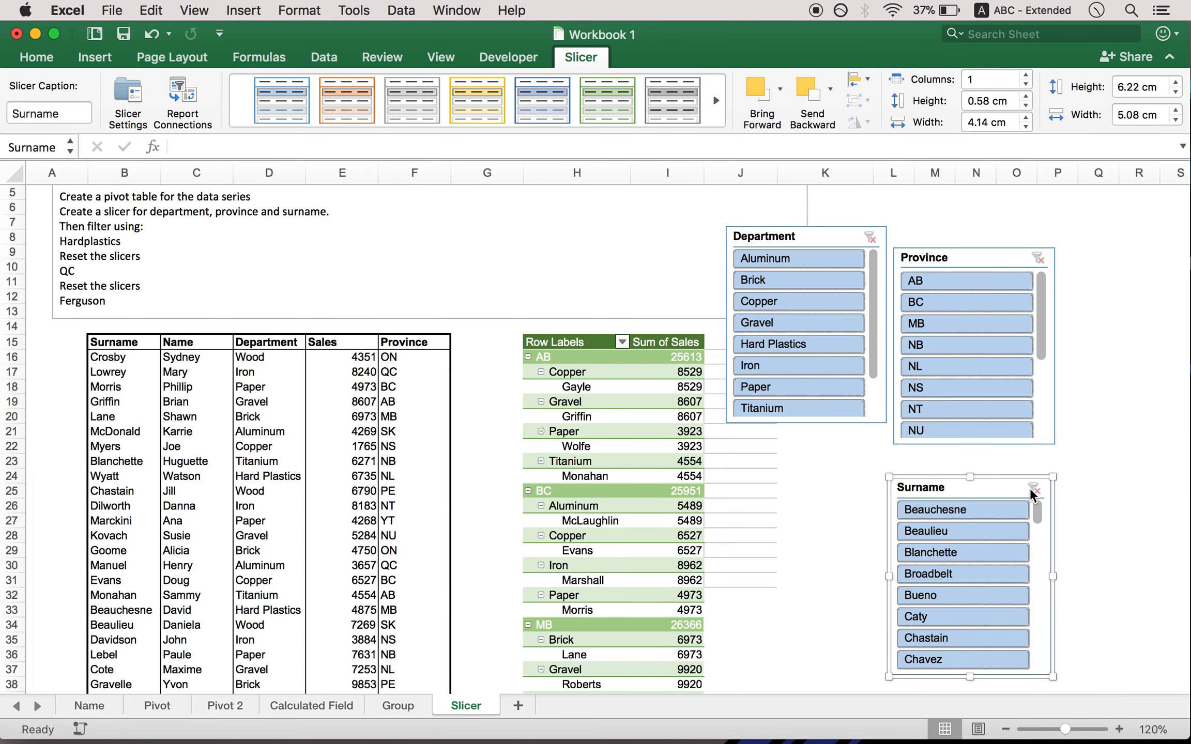